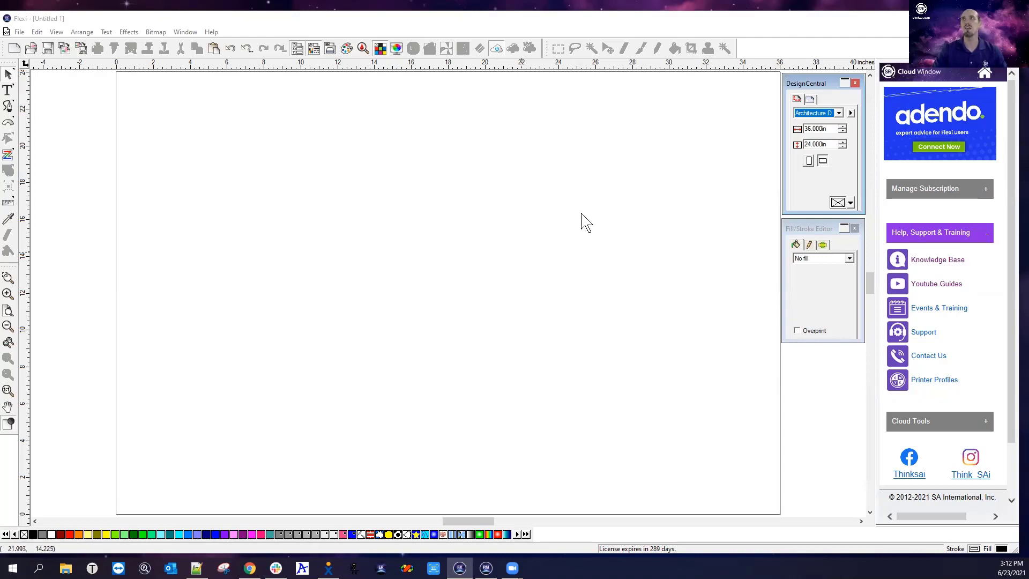
Step: Import Cabernet.pd from the Vinyl Signs folder of the Flexi Samples and place it on the page
{"action": "left_click", "coordinate": [982, 19]}
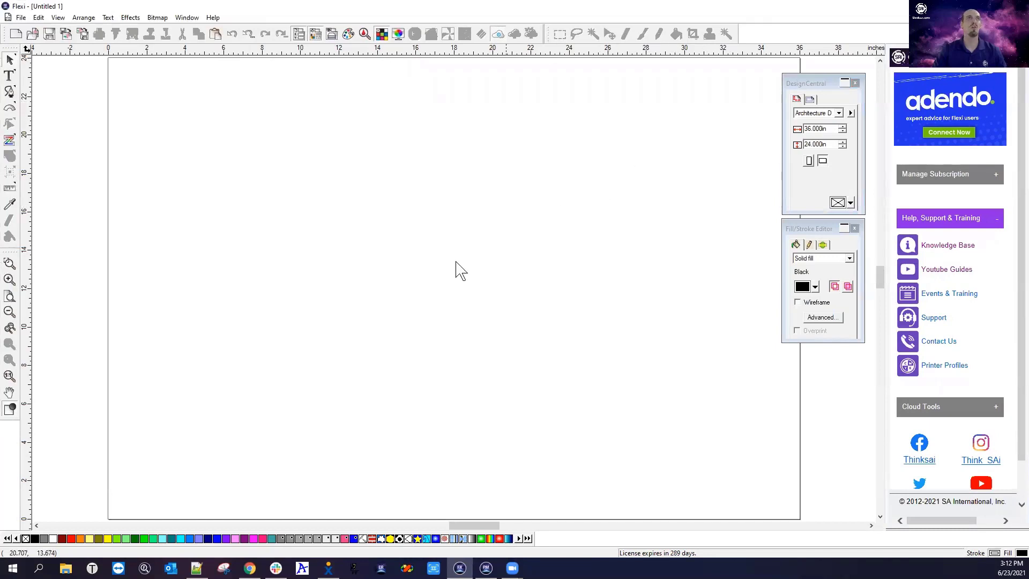
{"action": "left_click", "coordinate": [21, 18]}
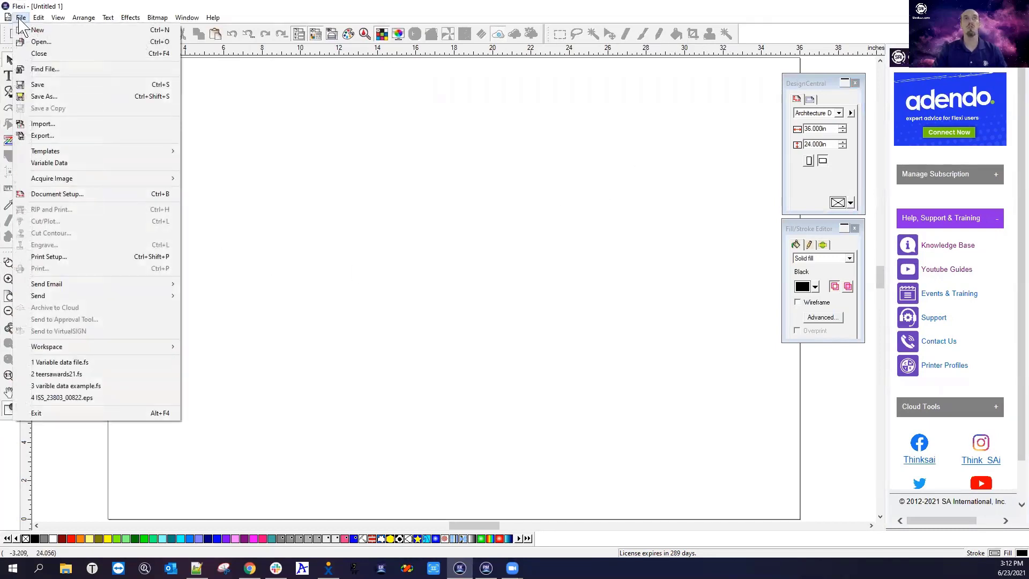
{"action": "left_click", "coordinate": [38, 126]}
{"action": "left_click", "coordinate": [378, 217]}
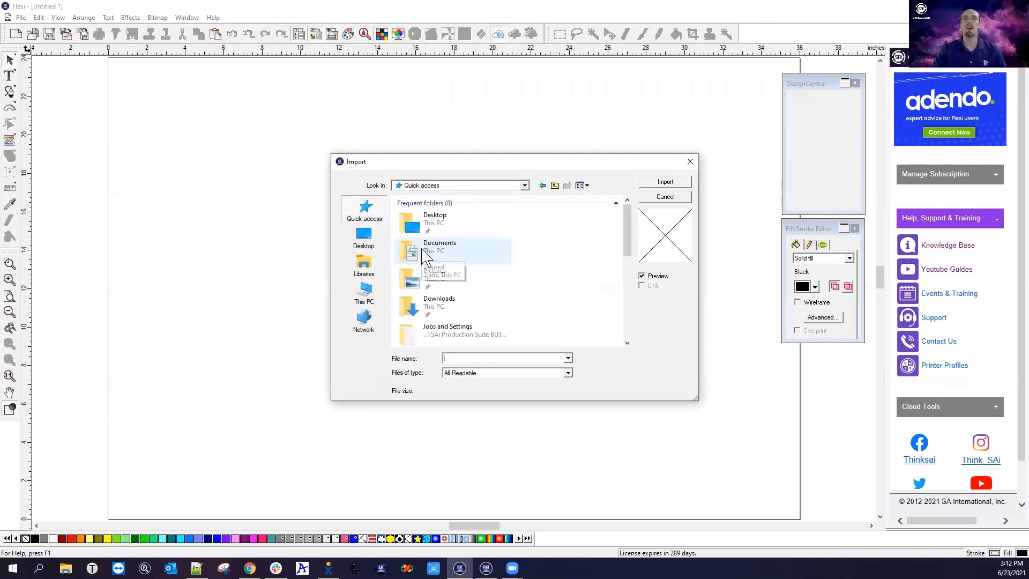
{"action": "double_click", "coordinate": [425, 258]}
{"action": "double_click", "coordinate": [410, 270]}
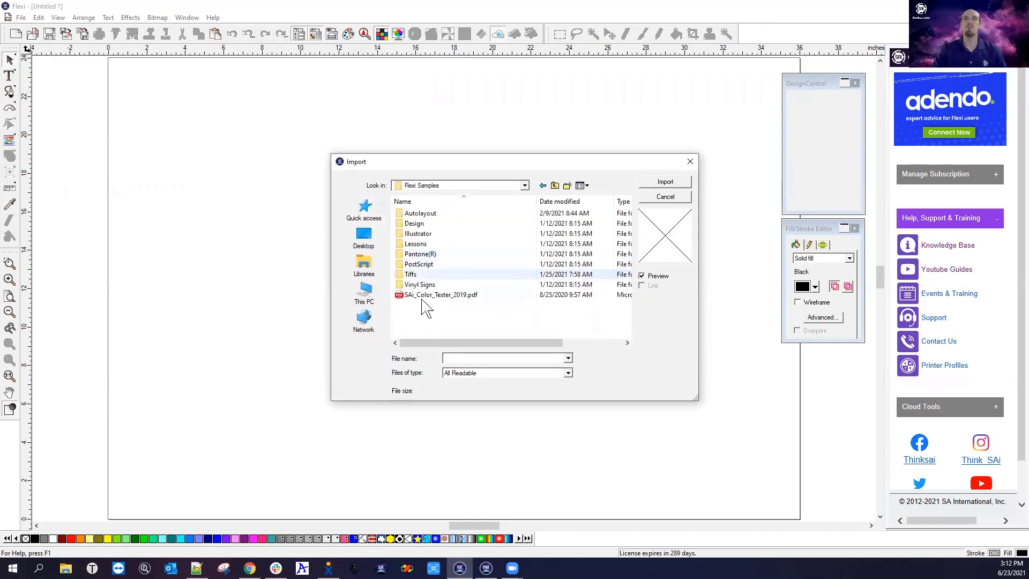
{"action": "double_click", "coordinate": [418, 285]}
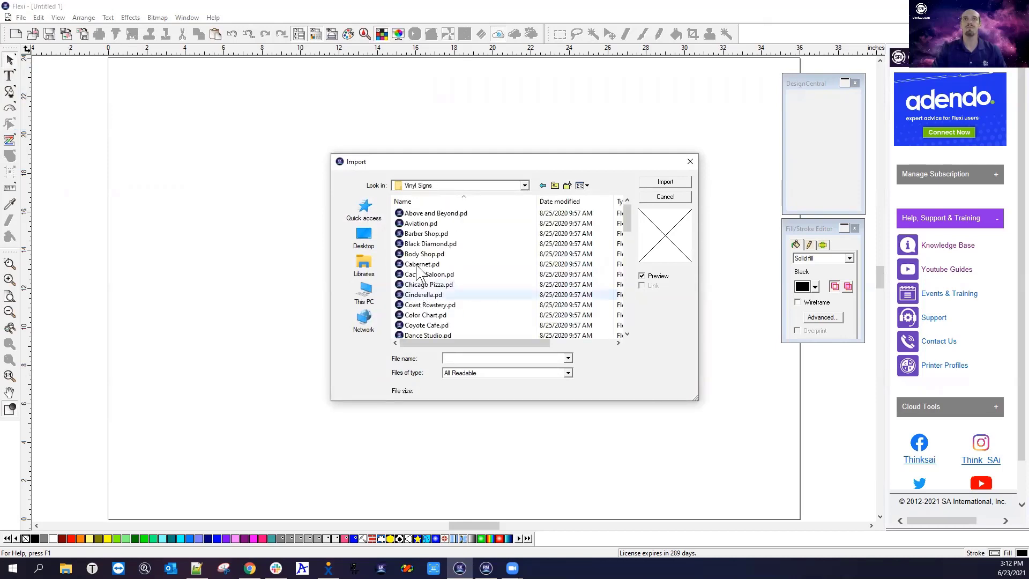
{"action": "left_click", "coordinate": [422, 264]}
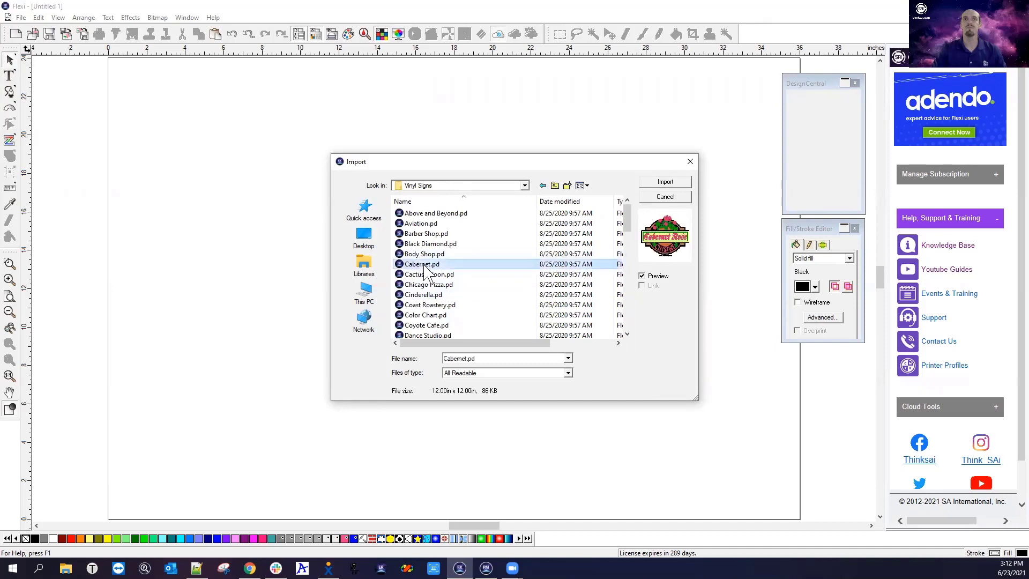
{"action": "left_click", "coordinate": [670, 184]}
{"action": "left_click", "coordinate": [344, 208]}
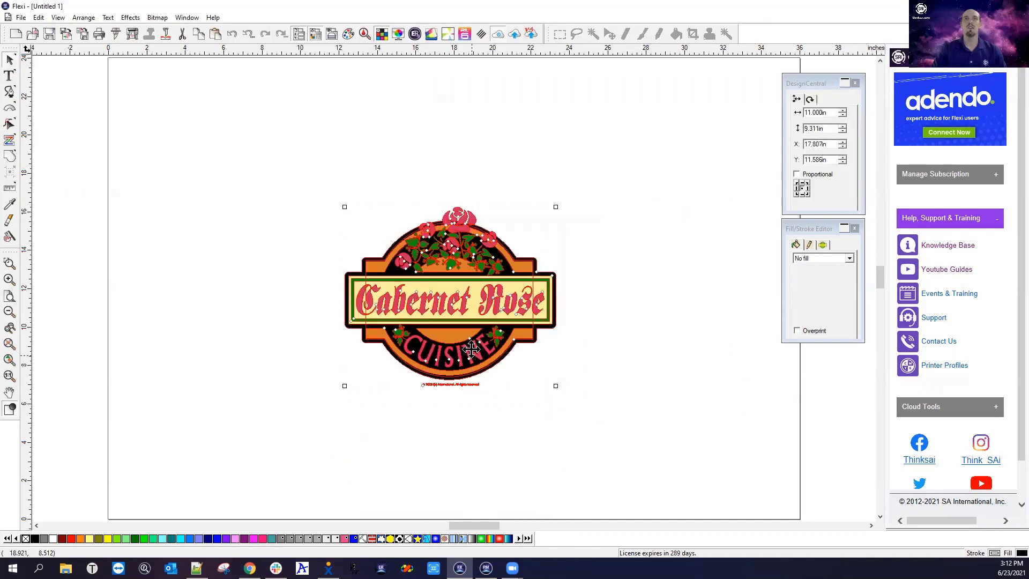
Step: Ungroup the imported logo and delete the small copyright line beneath it
{"action": "left_click", "coordinate": [588, 368]}
{"action": "right_click", "coordinate": [459, 360]}
{"action": "left_click", "coordinate": [485, 331]}
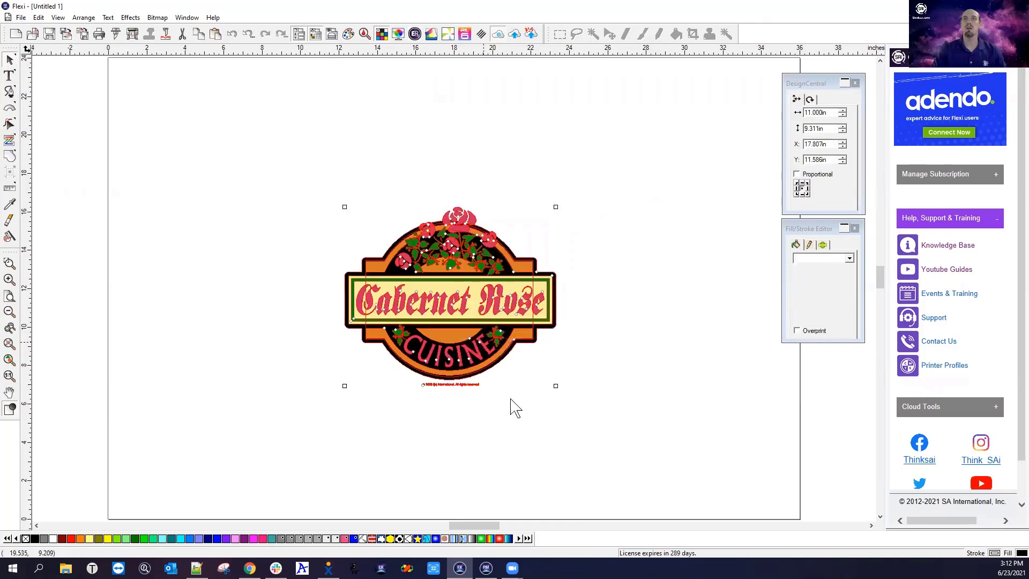
{"action": "left_click", "coordinate": [388, 403]}
{"action": "left_click_drag", "start_coordinate": [399, 382], "coordinate": [493, 390]}
{"action": "key", "text": "Delete"}
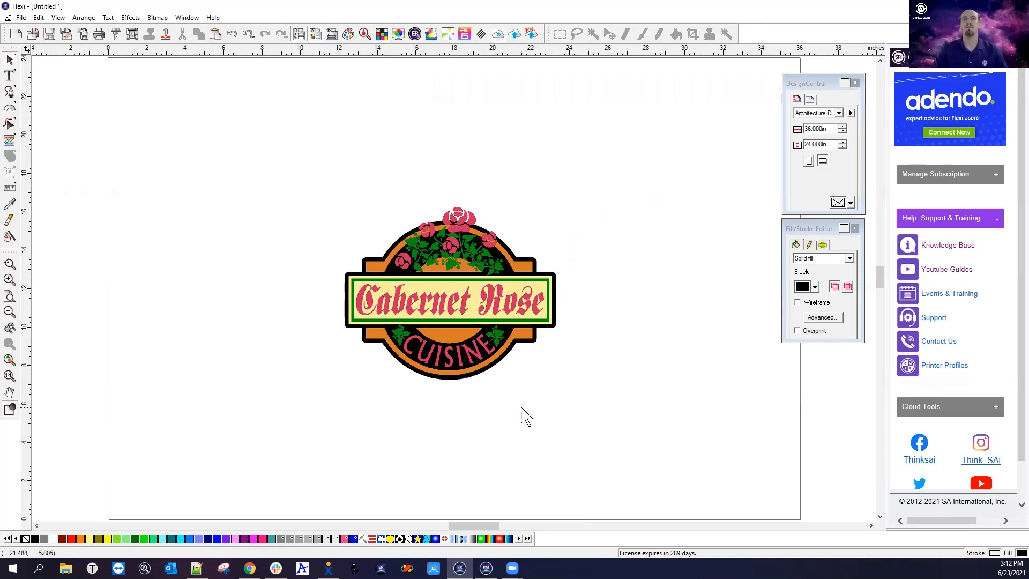
Step: Select the whole logo, shift it slightly up the page, and apply a 0.125 in contour cut in the CutContour color
{"action": "left_click_drag", "start_coordinate": [295, 174], "coordinate": [645, 420]}
{"action": "left_click_drag", "start_coordinate": [459, 290], "coordinate": [435, 259]}
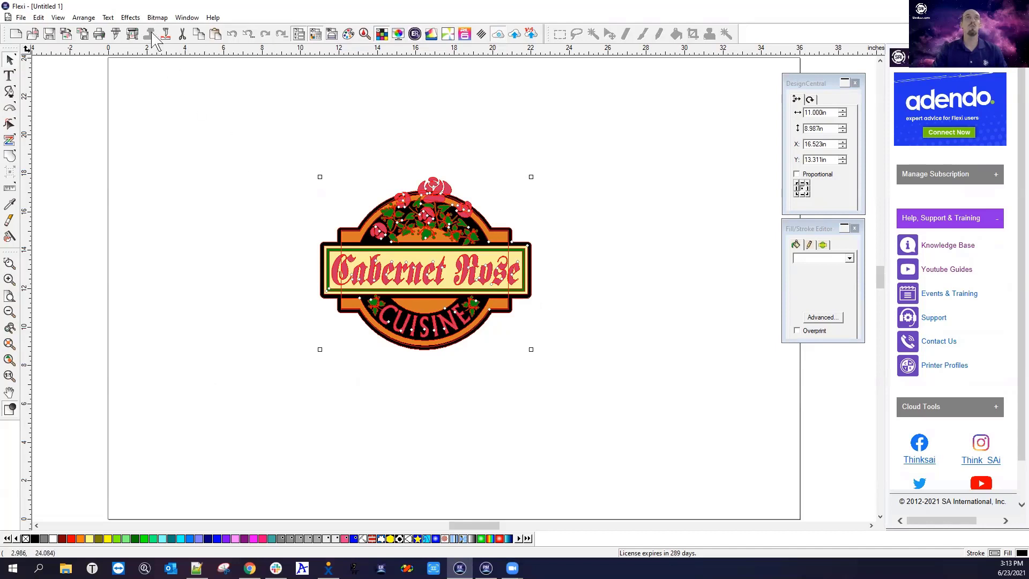
{"action": "left_click", "coordinate": [131, 18]}
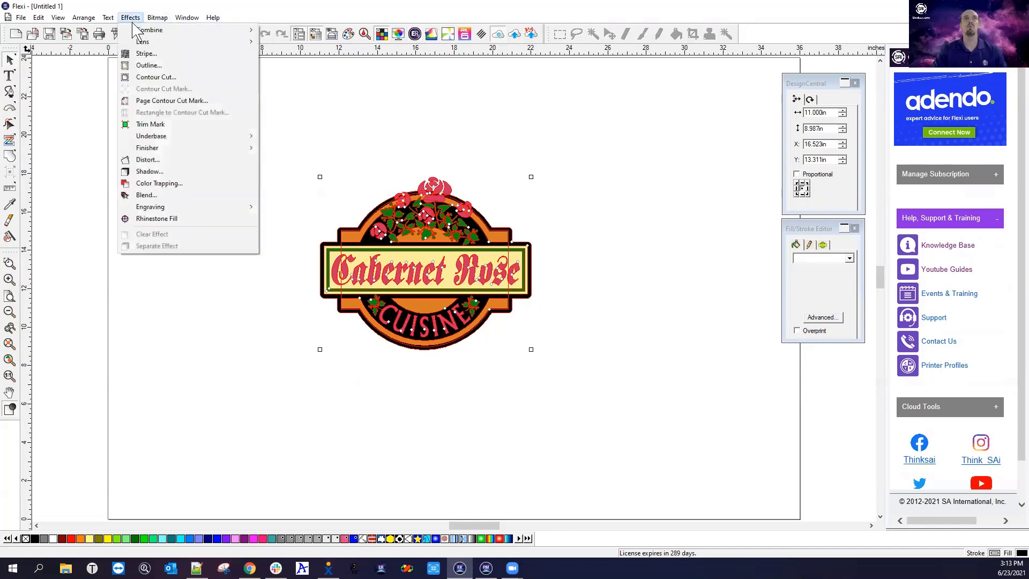
{"action": "left_click", "coordinate": [145, 76]}
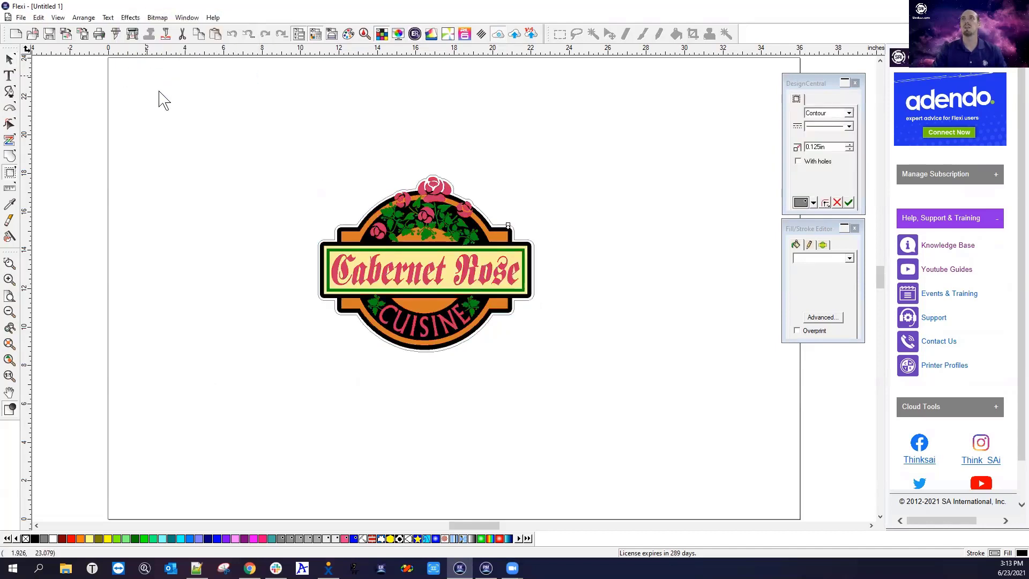
{"action": "left_click", "coordinate": [813, 202]}
{"action": "left_click_drag", "start_coordinate": [815, 236], "coordinate": [815, 299]}
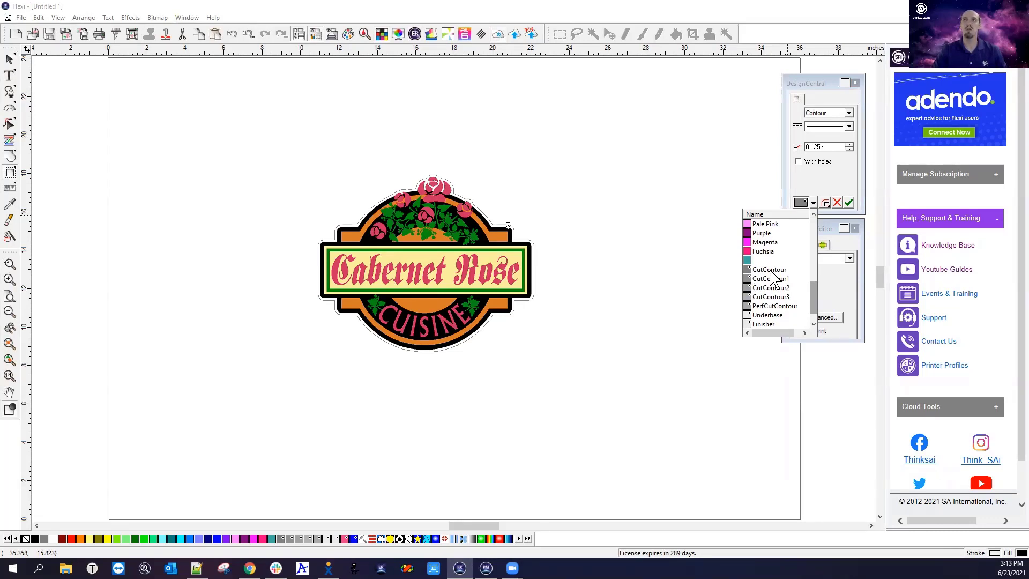
{"action": "left_click", "coordinate": [770, 271]}
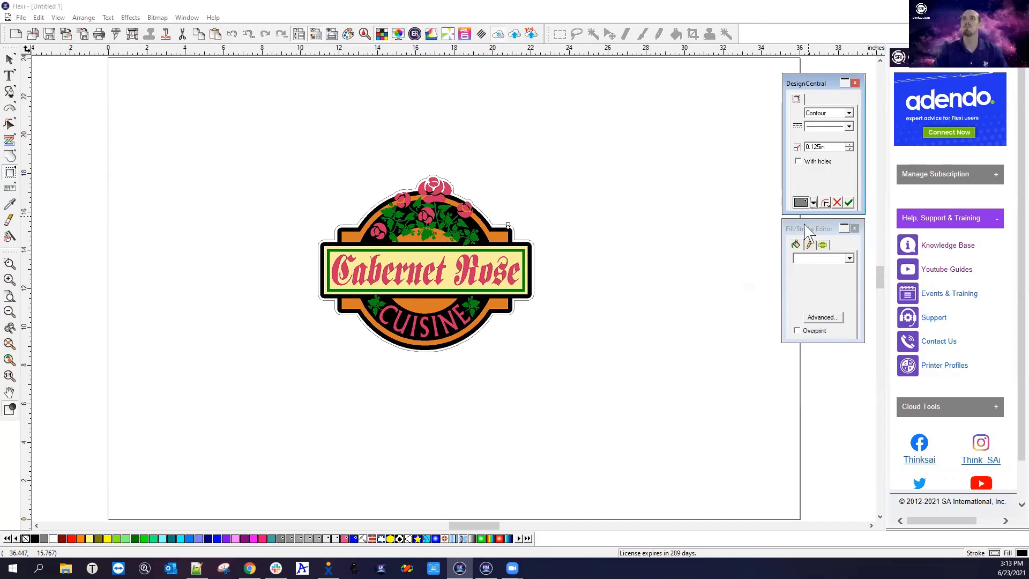
{"action": "left_click", "coordinate": [849, 202]}
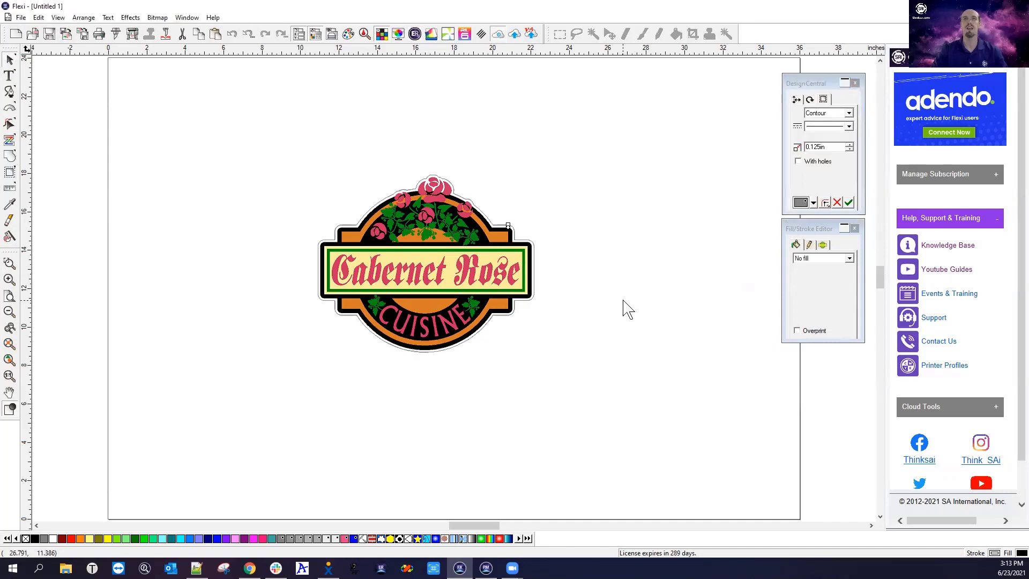
Step: Move the logo together with its contour cut to the middle of the page
{"action": "left_click", "coordinate": [410, 247]}
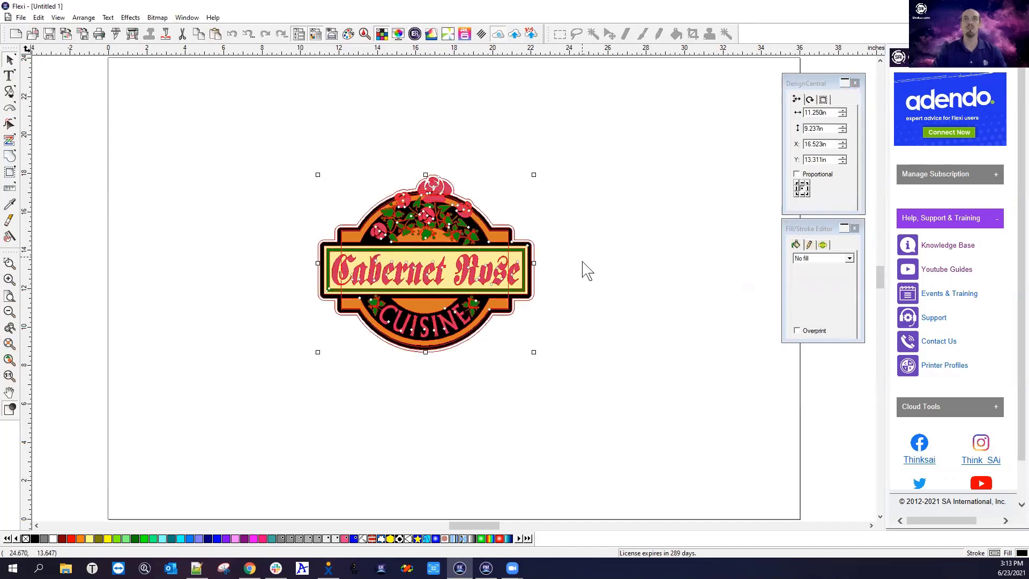
{"action": "left_click_drag", "start_coordinate": [431, 258], "coordinate": [234, 291]}
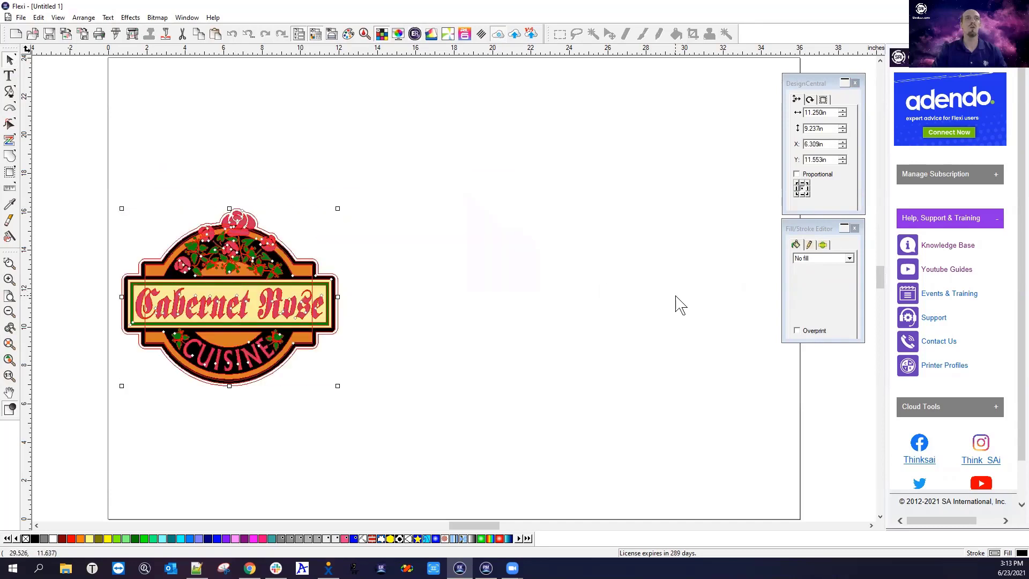
{"action": "left_click_drag", "start_coordinate": [225, 295], "coordinate": [469, 278]}
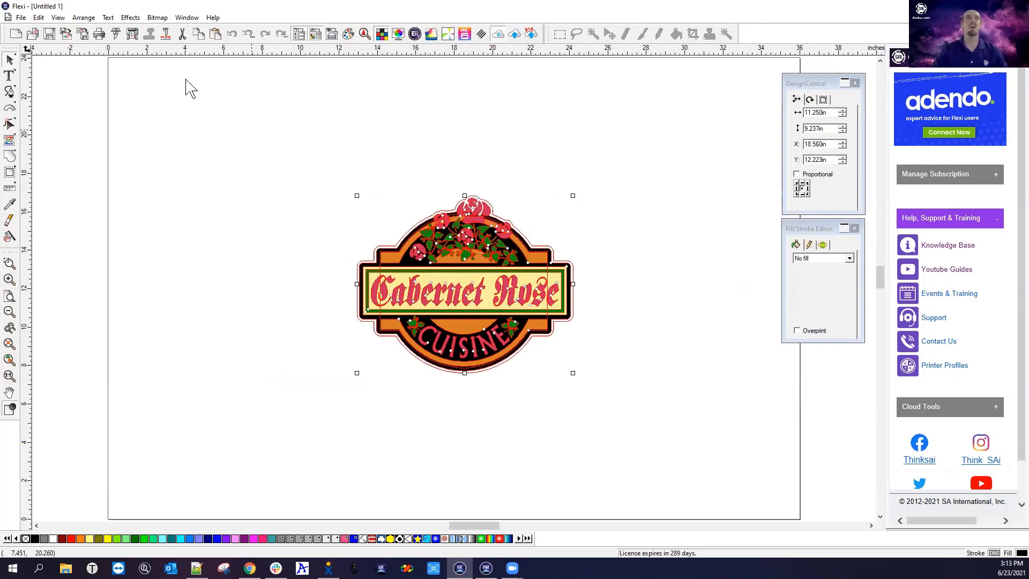
Step: Open the RIP and Print setup for the logo and check the copies setting and the available printers
{"action": "left_click", "coordinate": [133, 35]}
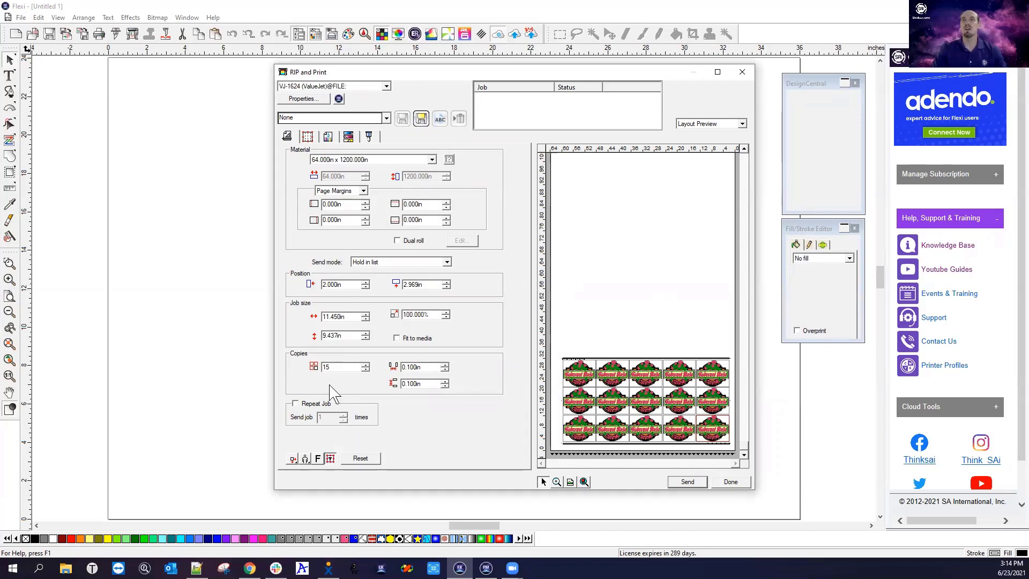
{"action": "double_click", "coordinate": [327, 367]}
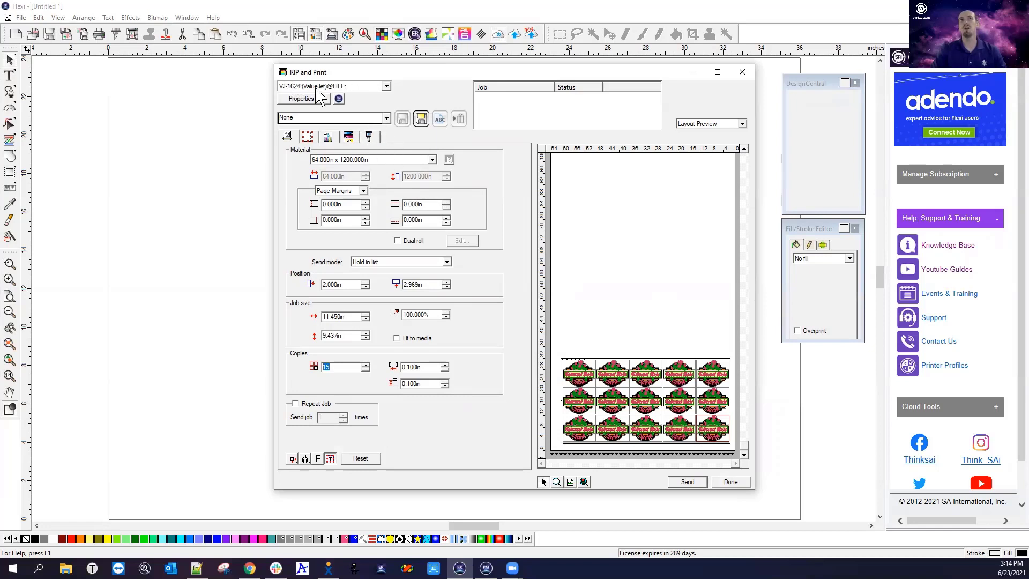
{"action": "left_click", "coordinate": [386, 86]}
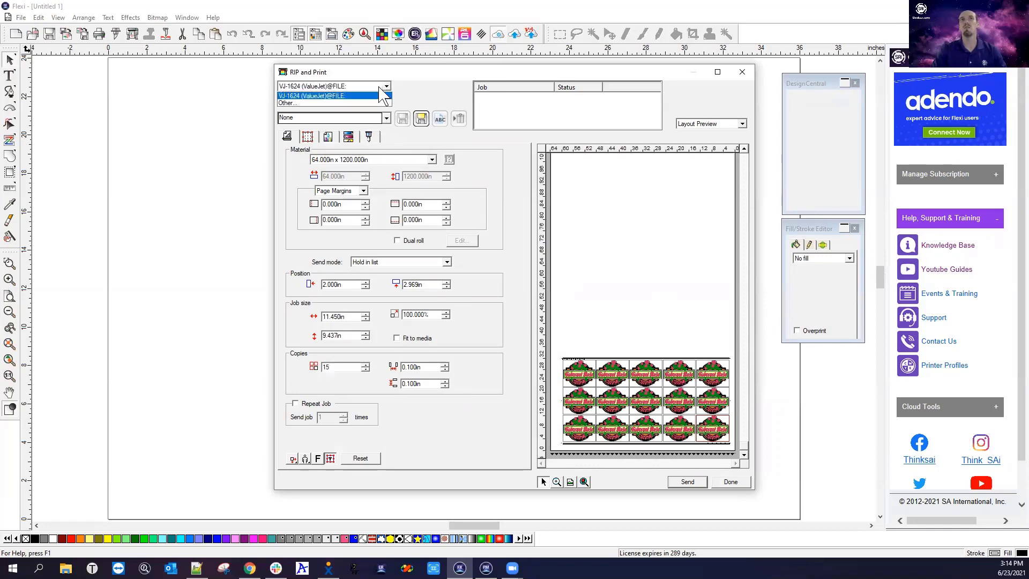
{"action": "left_click", "coordinate": [410, 88]}
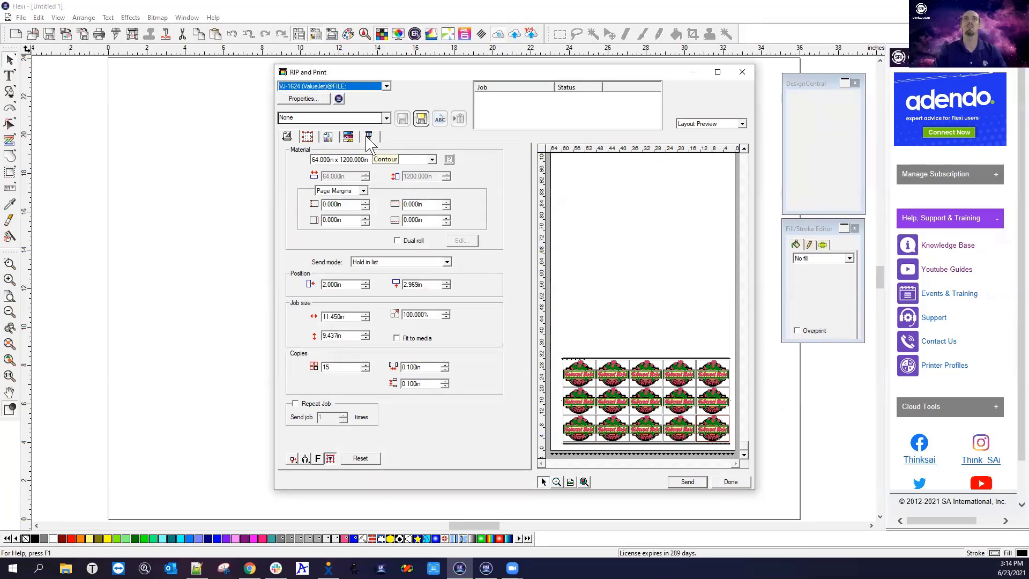
Step: Examine the contour settings and the cutting presets offered for the CutContour color on the Latex 64 Plus Cutter
{"action": "left_click", "coordinate": [368, 137]}
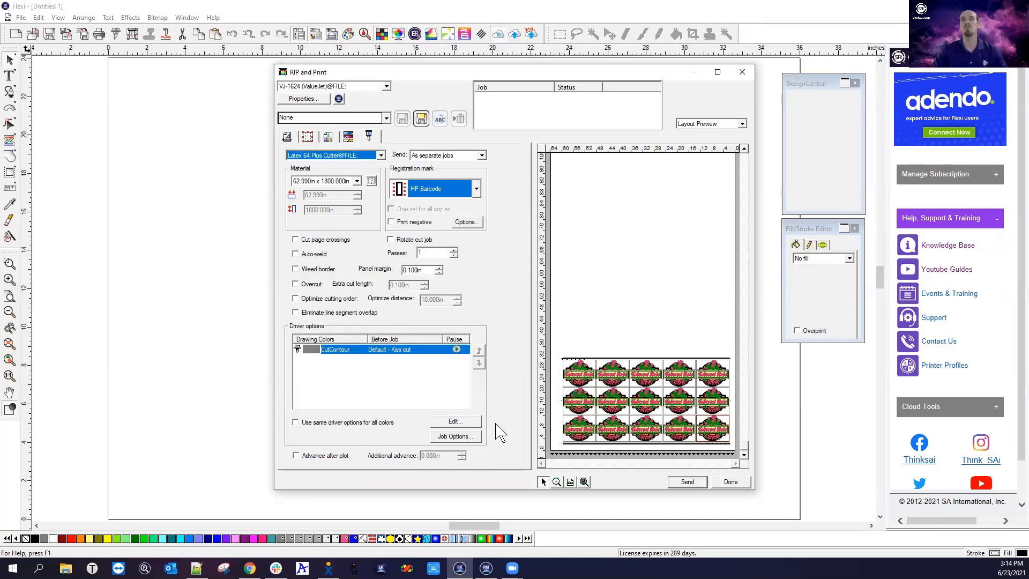
{"action": "double_click", "coordinate": [389, 356]}
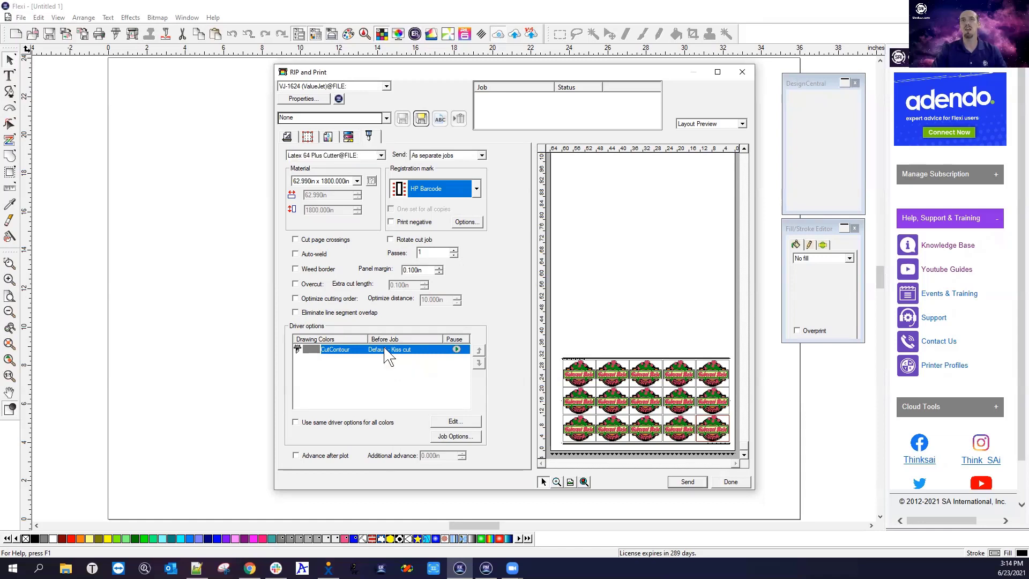
{"action": "left_click", "coordinate": [461, 220]}
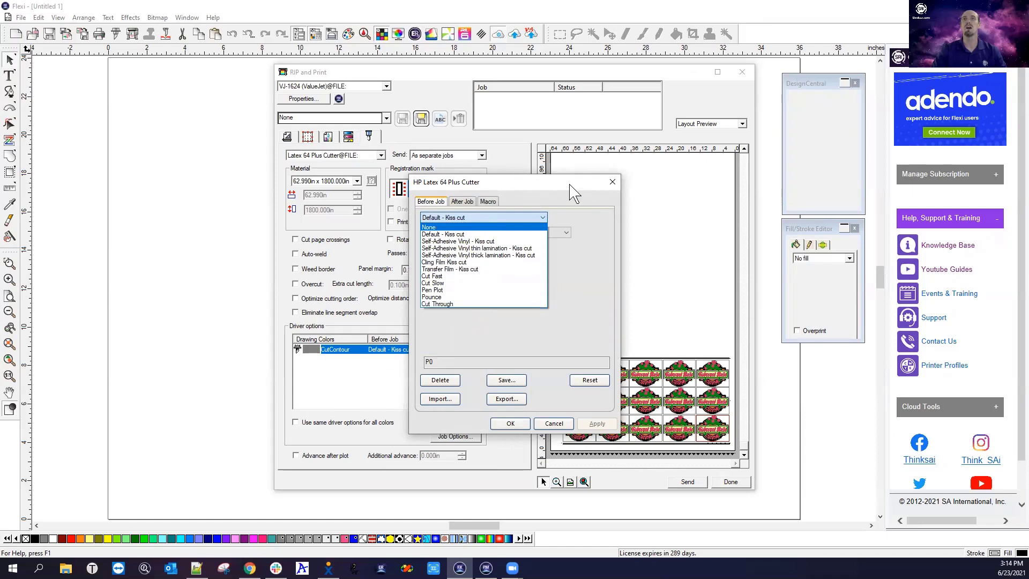
{"action": "left_click", "coordinate": [612, 182]}
{"action": "left_click", "coordinate": [613, 182]}
Step: Switch the contour cutter to the FC9000-140 on Graphtec USB
{"action": "left_click", "coordinate": [381, 155]}
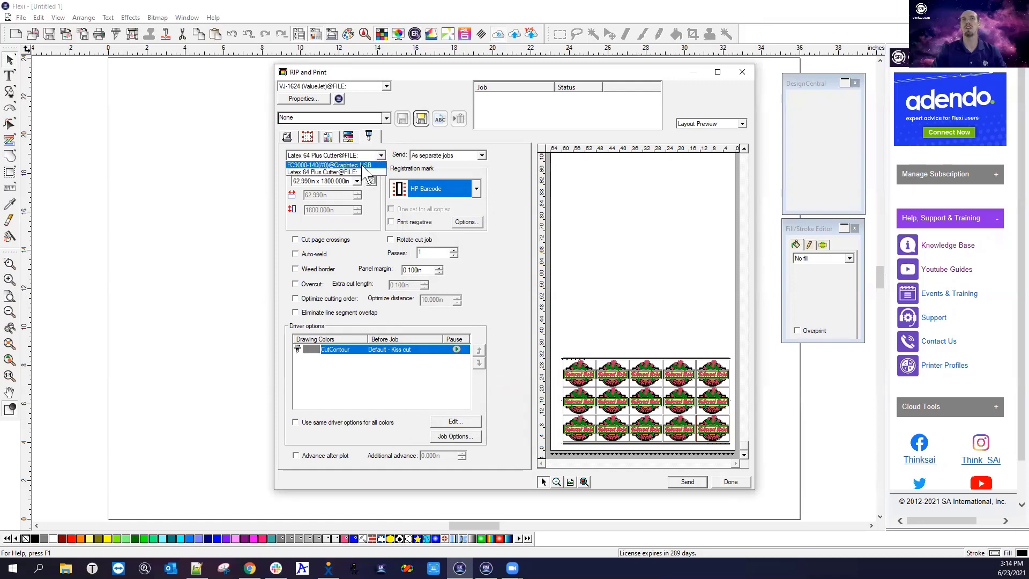
{"action": "left_click", "coordinate": [365, 165]}
{"action": "left_click", "coordinate": [595, 328]}
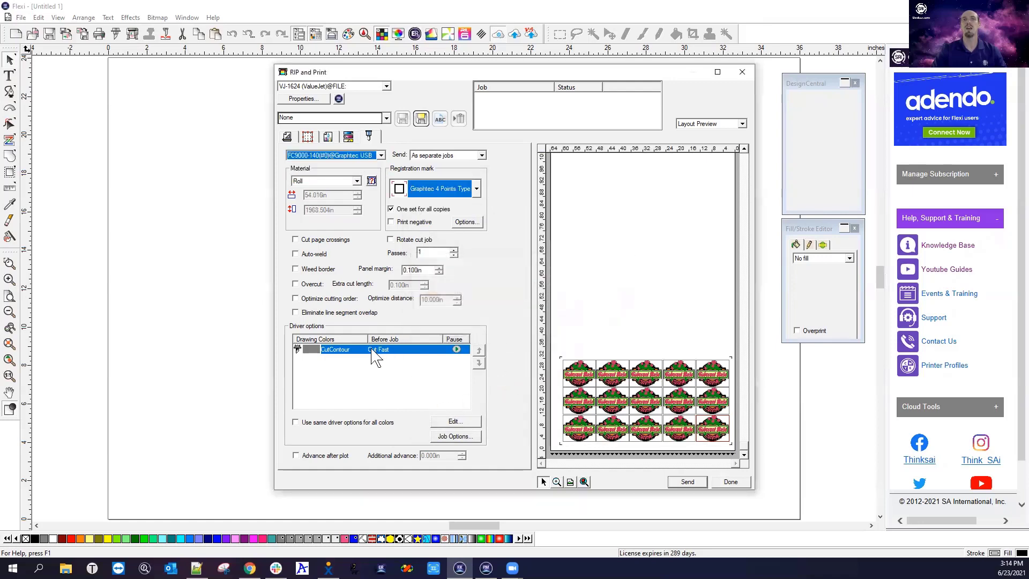
Step: Review the Graphtec cutting presets for the CutContour color and the options of the Graphtec 4 Points registration mark
{"action": "left_click", "coordinate": [454, 421]}
{"action": "left_click", "coordinate": [451, 217]}
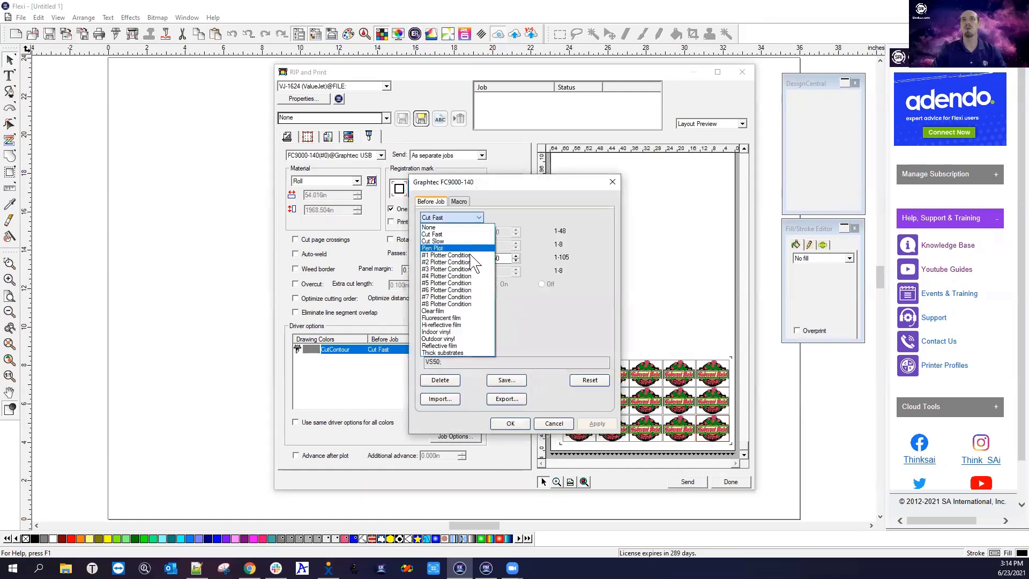
{"action": "left_click", "coordinate": [520, 426]}
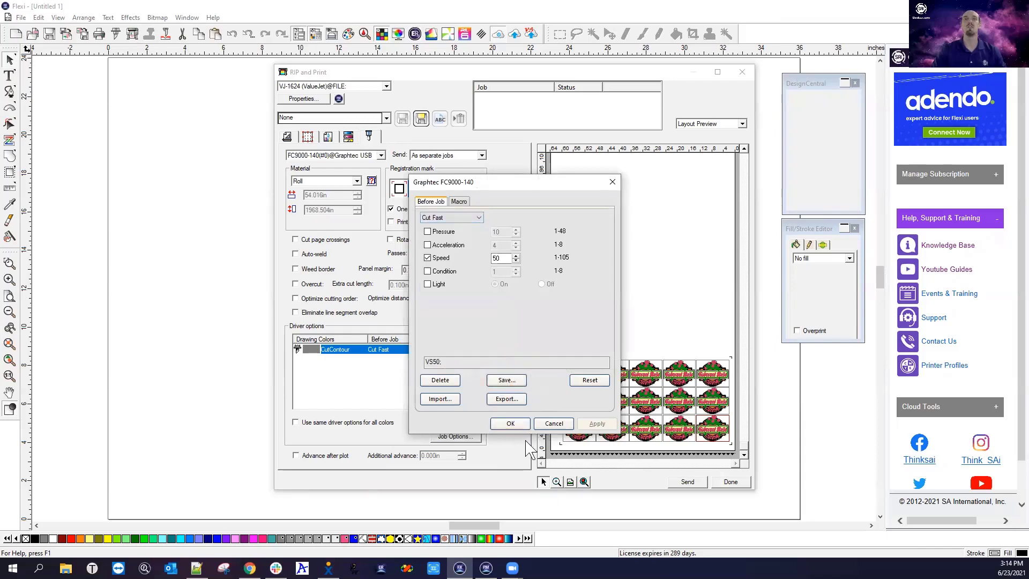
{"action": "left_click", "coordinate": [519, 423]}
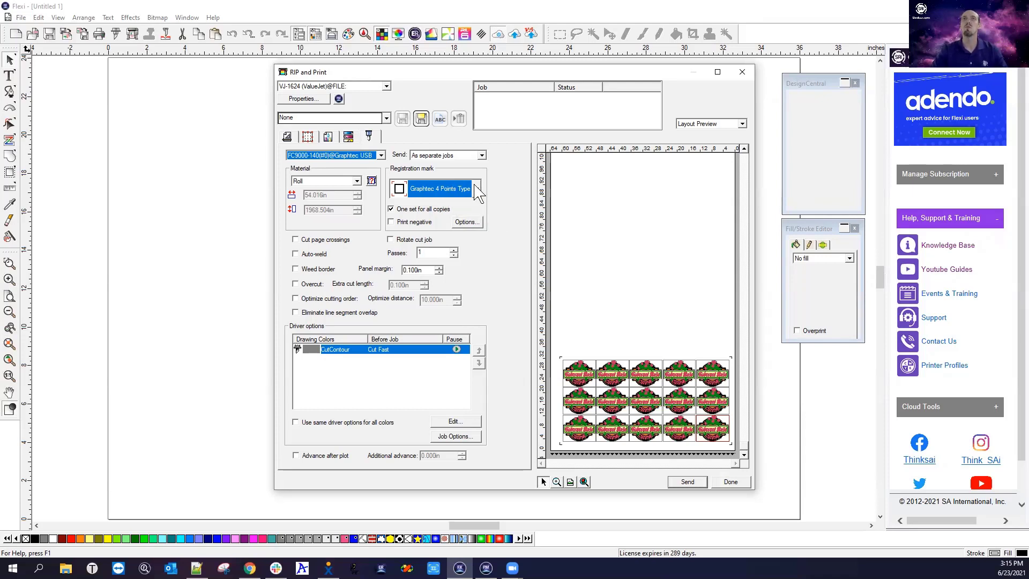
{"action": "left_click", "coordinate": [477, 223]}
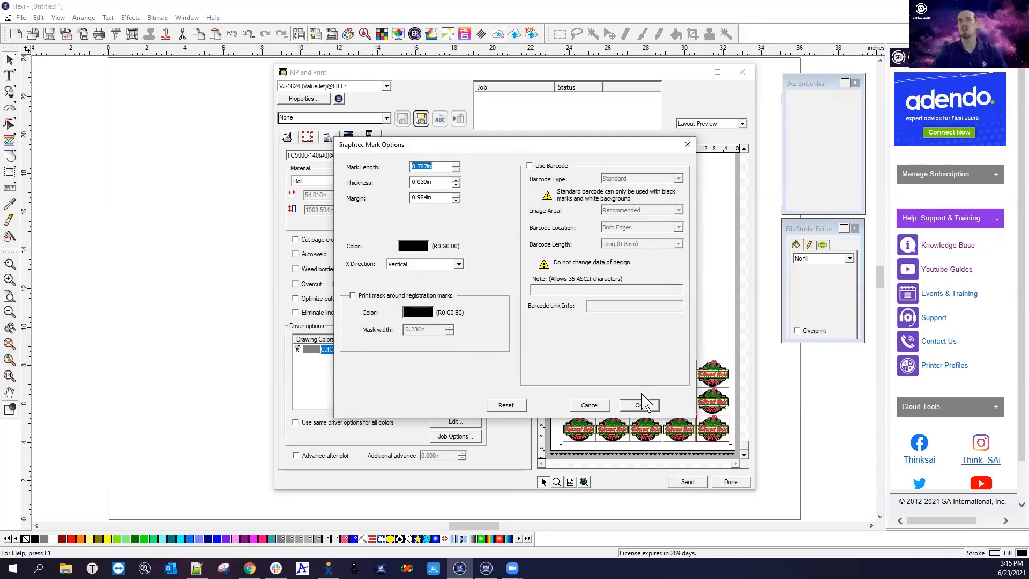
{"action": "left_click", "coordinate": [640, 405]}
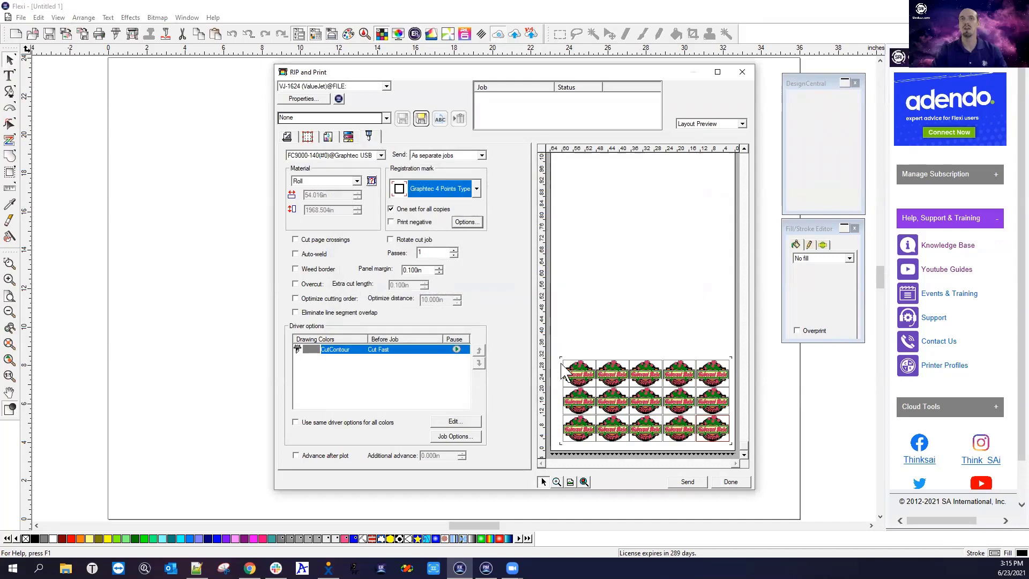
Step: Set the contour cutter back to the Latex 64 Plus Cutter
{"action": "left_click", "coordinate": [381, 156]}
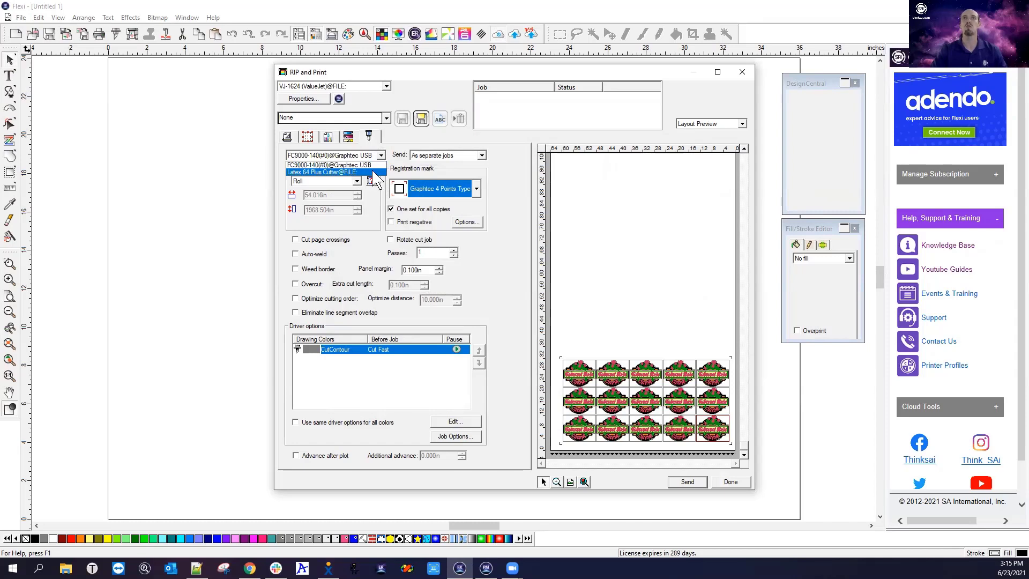
{"action": "left_click", "coordinate": [374, 172]}
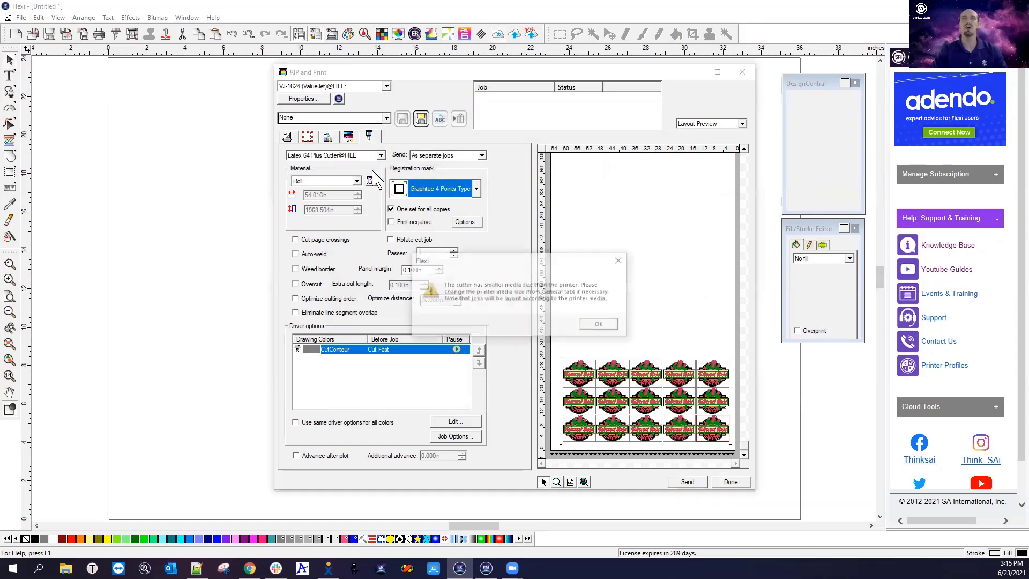
{"action": "left_click", "coordinate": [600, 325]}
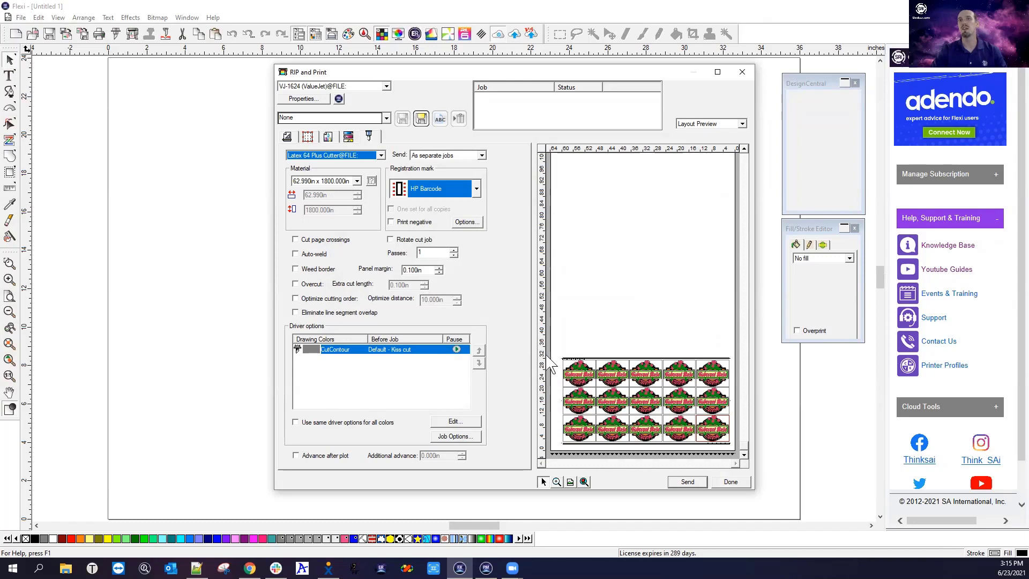
Step: Set the HP Barcode registration mark to the last OPOS type in its options and inspect the marks around the copies in the layout preview
{"action": "left_click", "coordinate": [557, 481]}
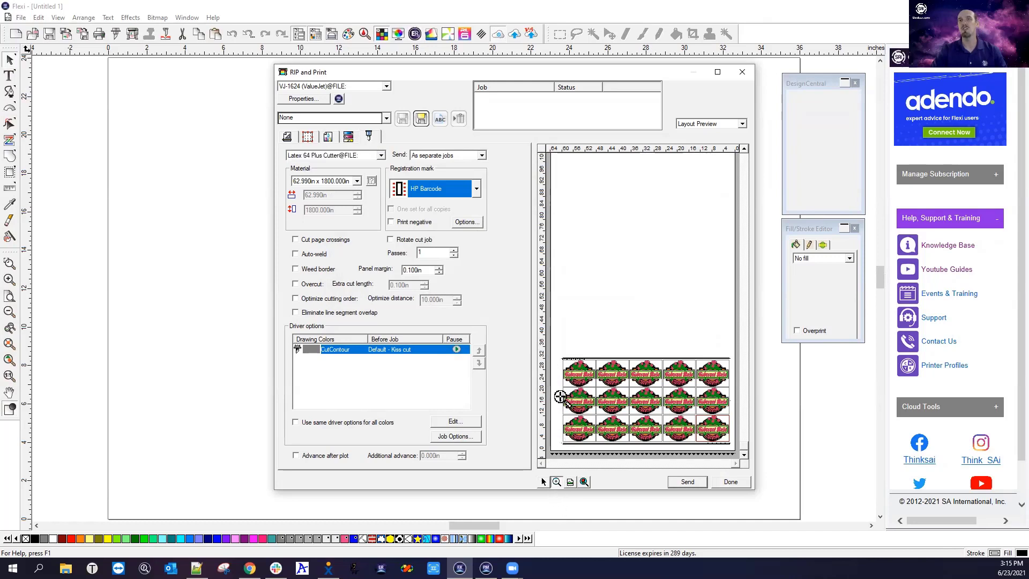
{"action": "left_click_drag", "start_coordinate": [557, 397], "coordinate": [570, 411]}
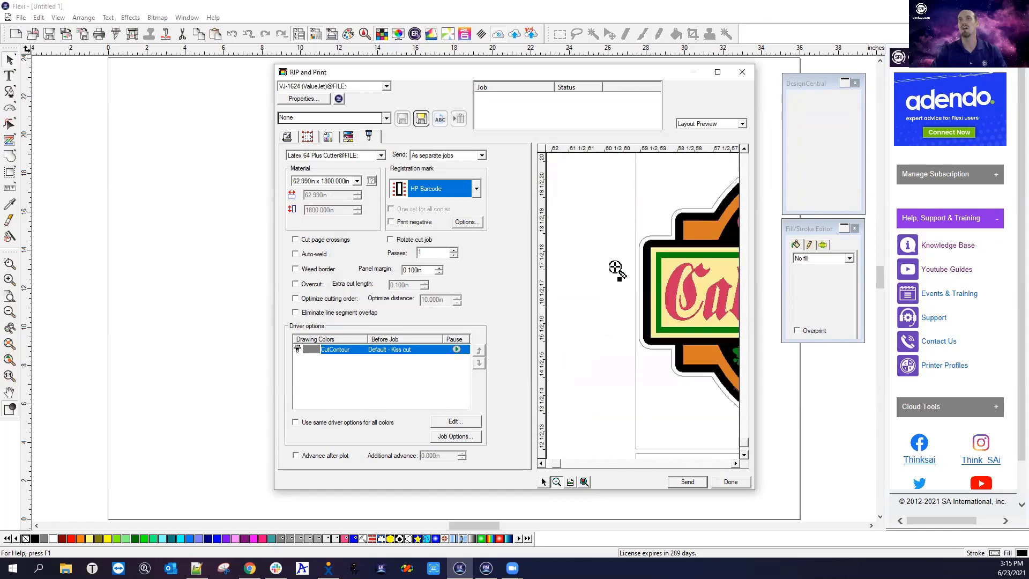
{"action": "left_click", "coordinate": [478, 220]}
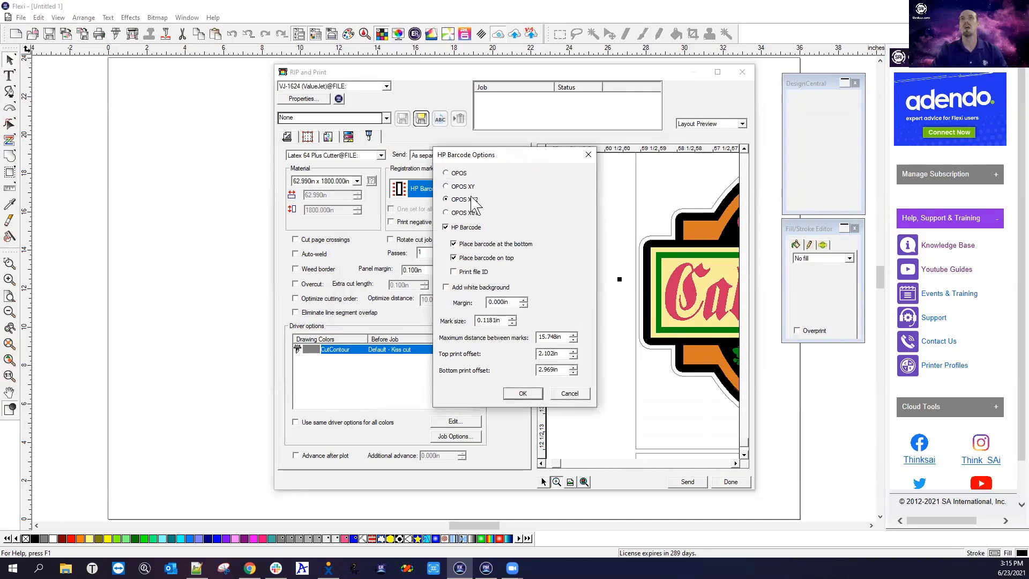
{"action": "left_click", "coordinate": [447, 213]}
{"action": "left_click", "coordinate": [522, 394]}
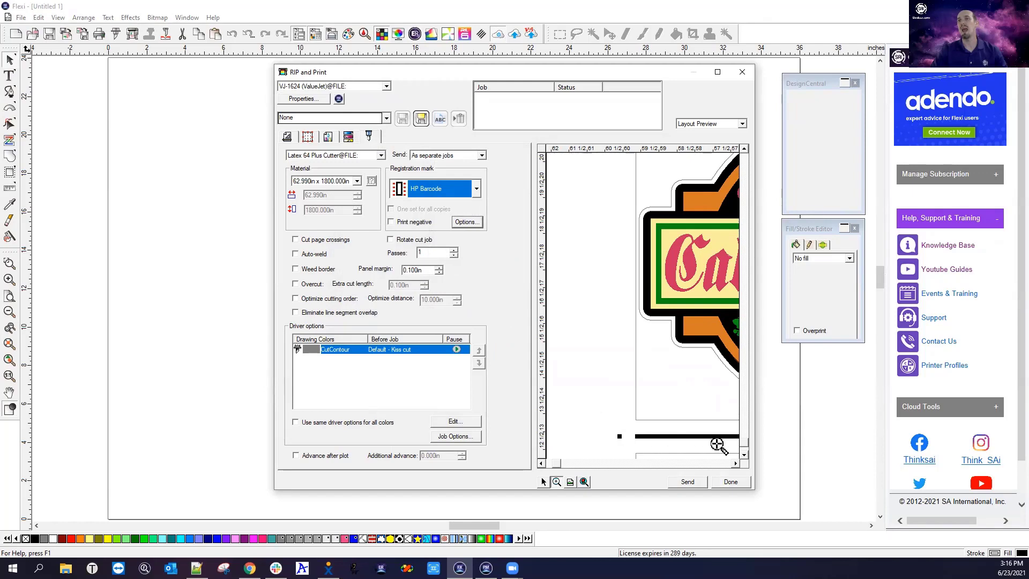
{"action": "right_click", "coordinate": [698, 436]}
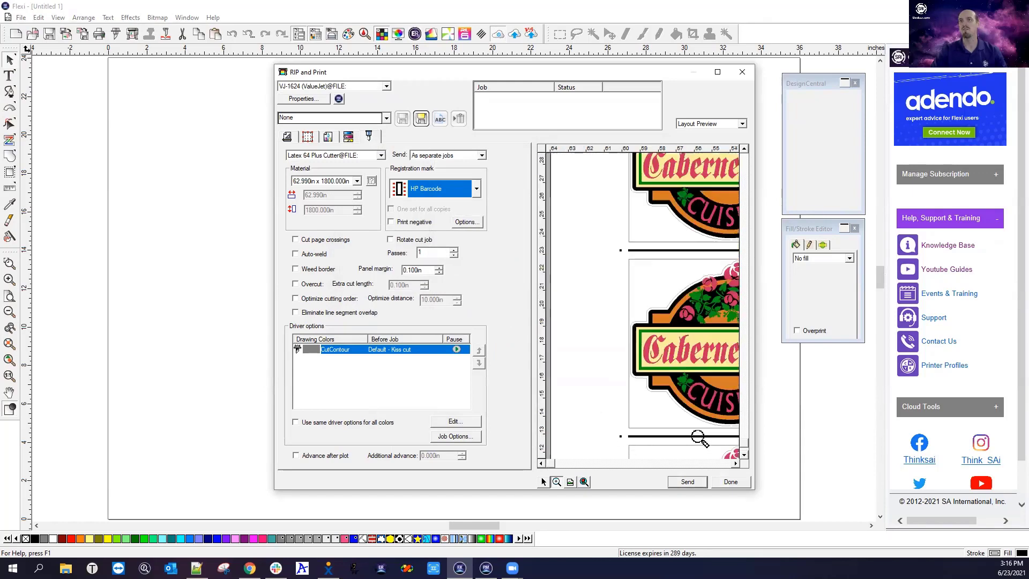
{"action": "right_click", "coordinate": [665, 434]}
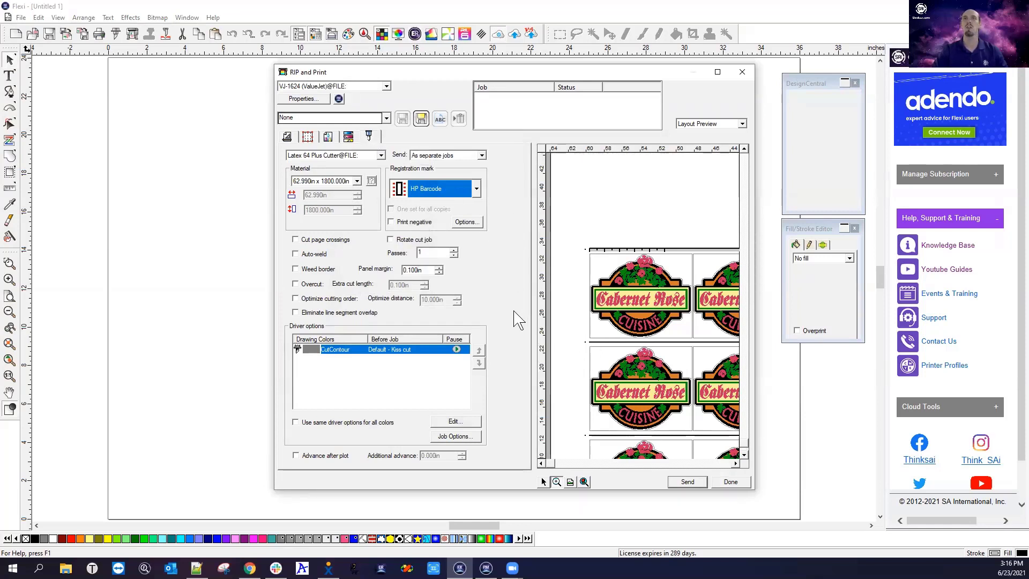
Step: Change the contour cutter to the FC9000-140 on Graphtec USB, accept the media size notice, and show the full layout in the preview
{"action": "left_click", "coordinate": [381, 155]}
{"action": "left_click", "coordinate": [343, 164]}
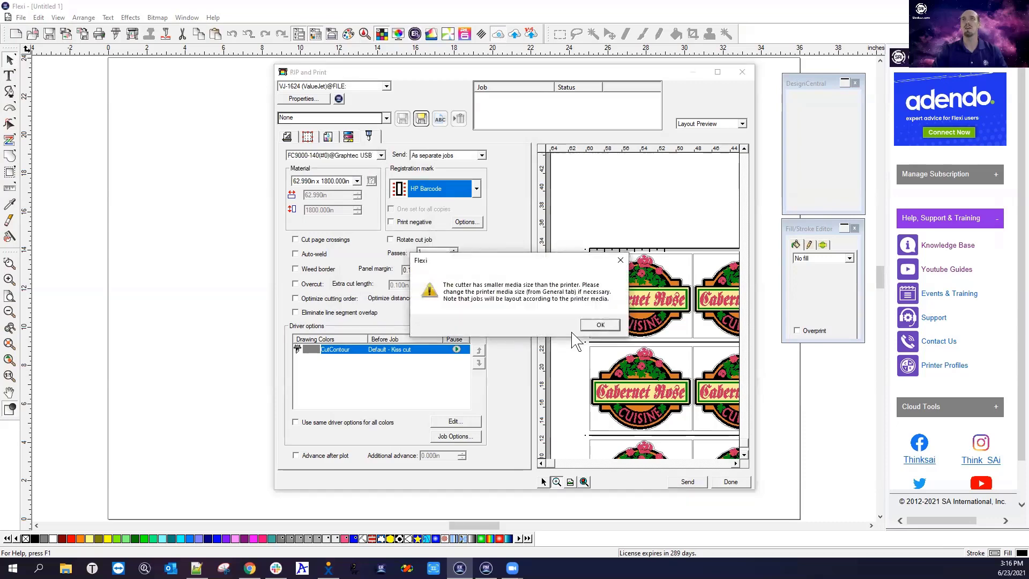
{"action": "left_click", "coordinate": [598, 324]}
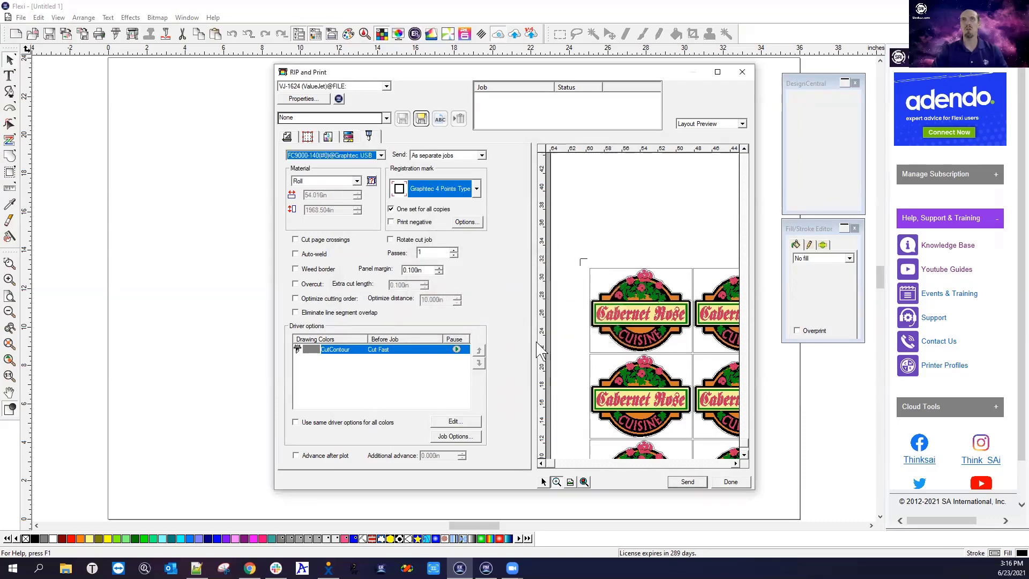
{"action": "left_click", "coordinate": [570, 481]}
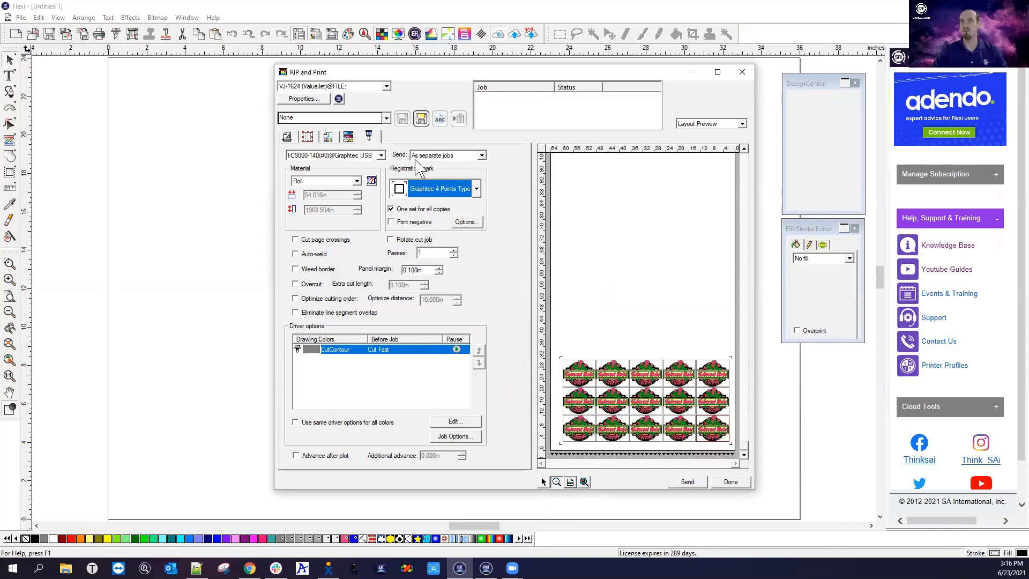
Step: Set the job's send mode to Hold in list and send the print and cut jobs to Production Manager
{"action": "left_click", "coordinate": [287, 137]}
{"action": "left_click", "coordinate": [403, 262]}
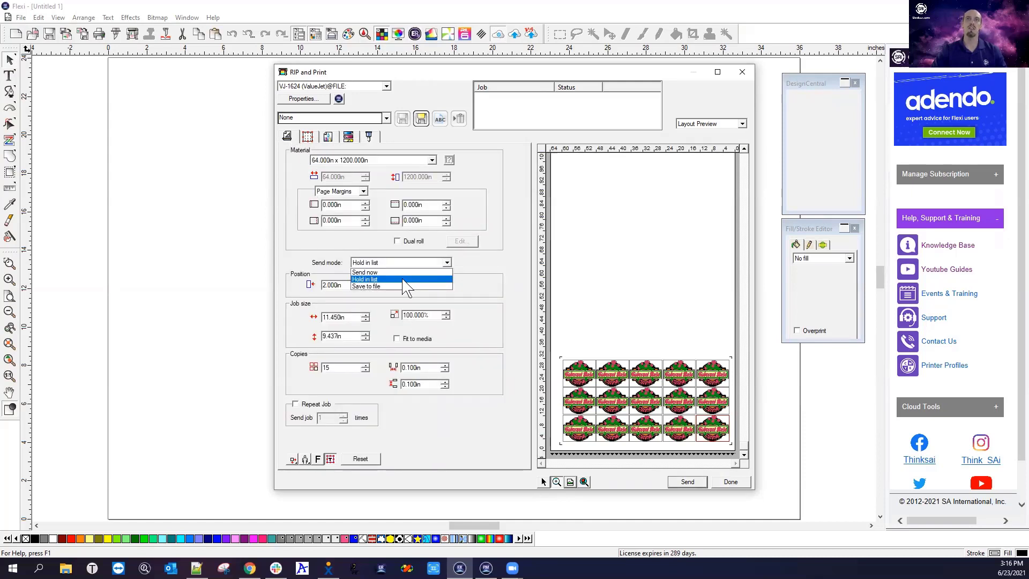
{"action": "left_click", "coordinate": [403, 280]}
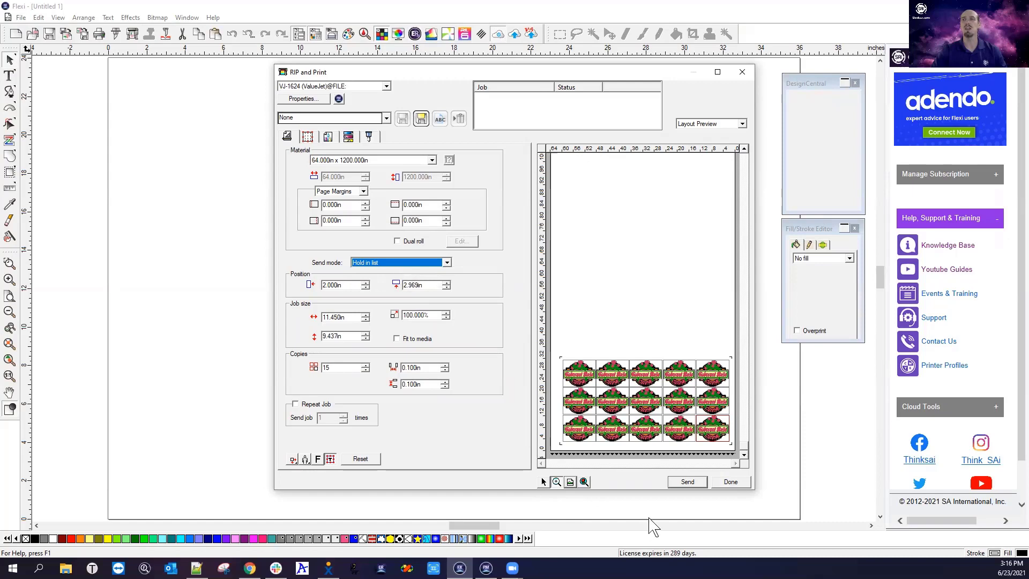
{"action": "left_click", "coordinate": [687, 481]}
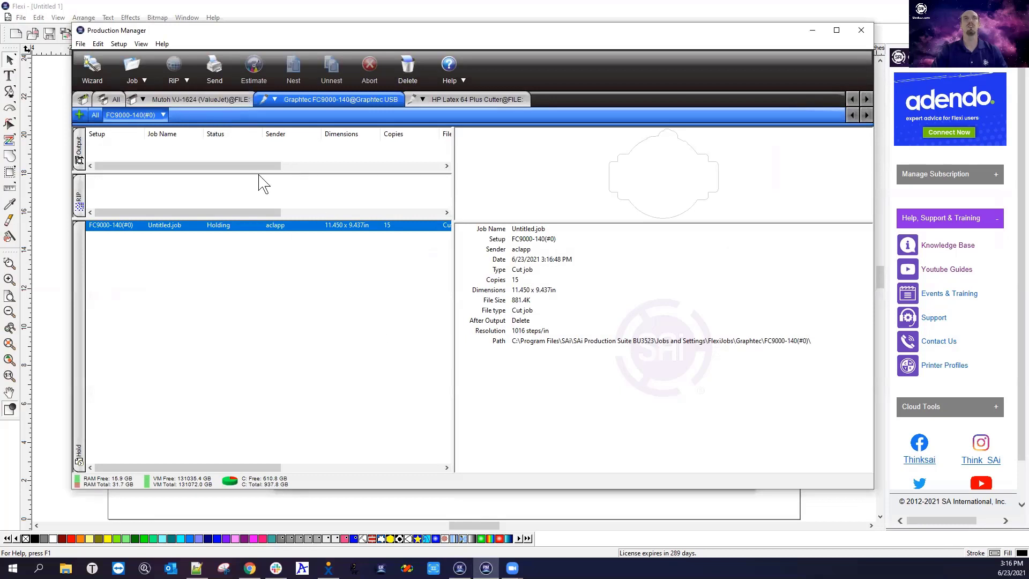
Step: Examine the held print job in the Mutoh VJ-1624 queue and the held cut job with its properties in the Graphtec FC9000-140 queue
{"action": "left_click", "coordinate": [185, 99]}
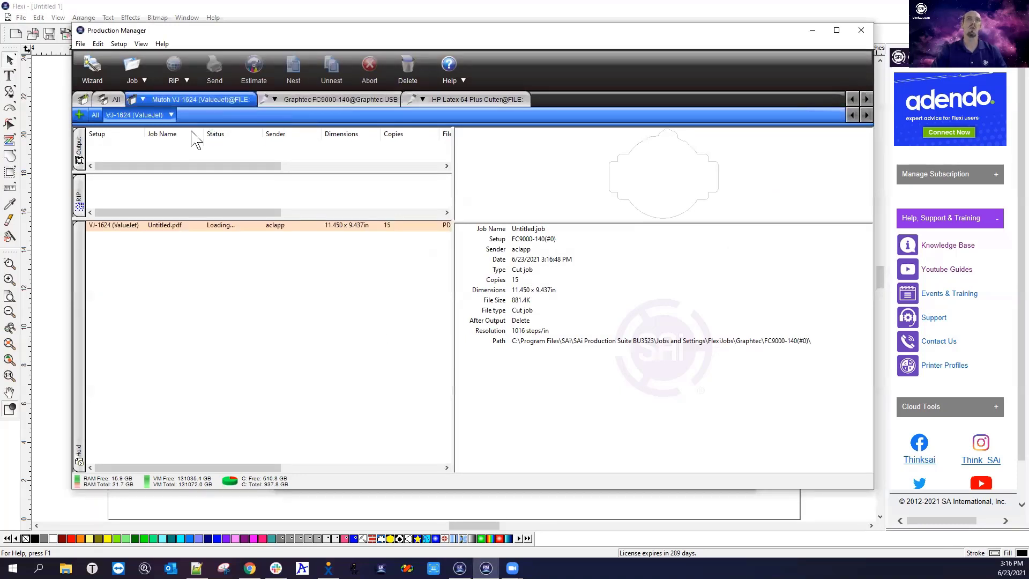
{"action": "left_click", "coordinate": [161, 227]}
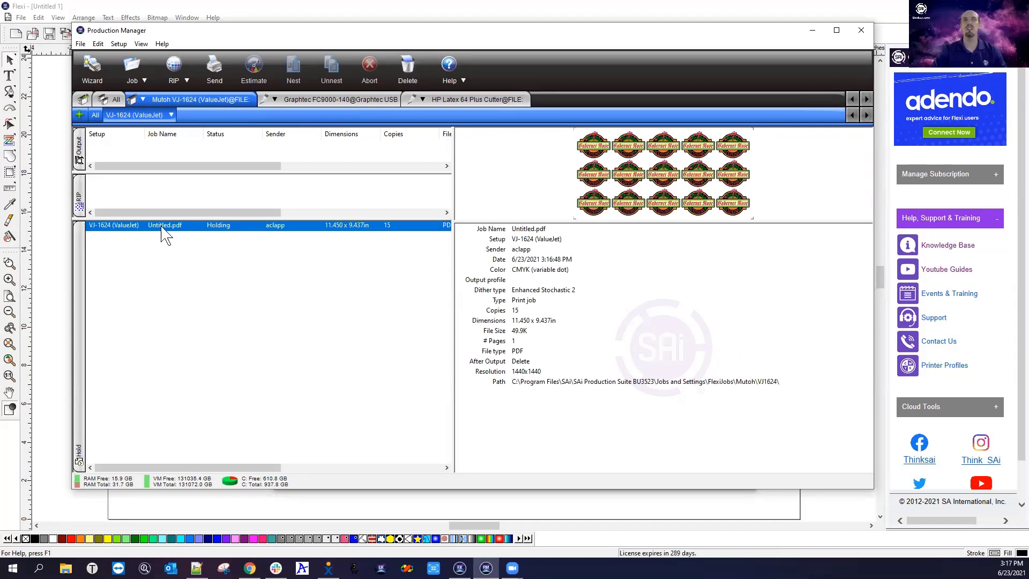
{"action": "left_click", "coordinate": [333, 99]}
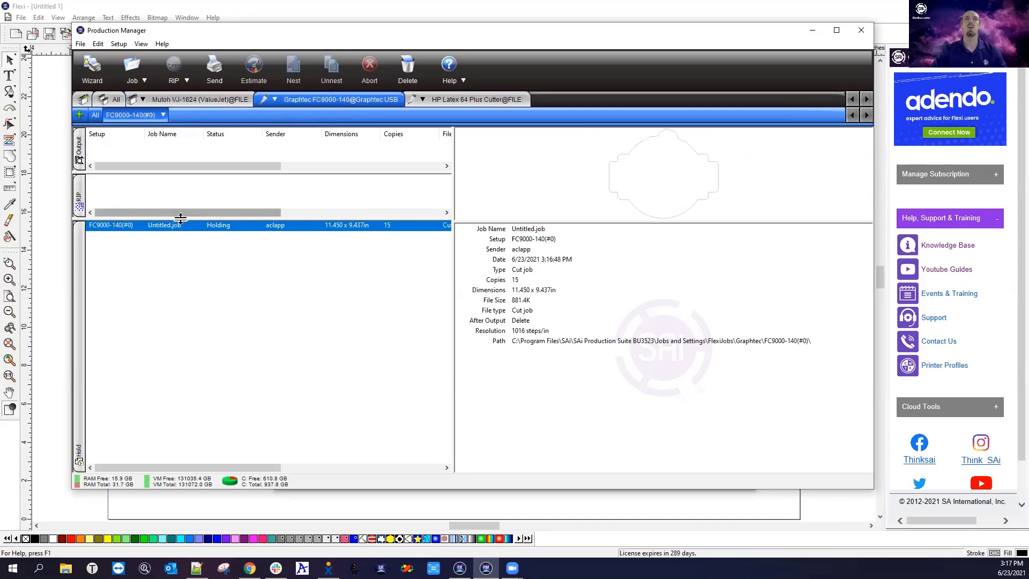
{"action": "double_click", "coordinate": [164, 225]}
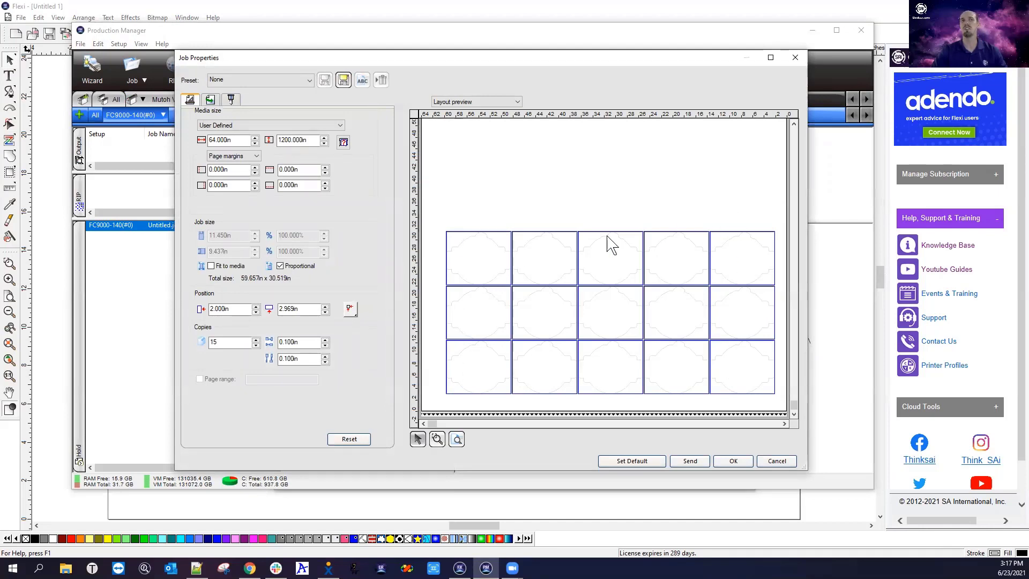
{"action": "left_click", "coordinate": [766, 461]}
{"action": "left_click", "coordinate": [168, 101]}
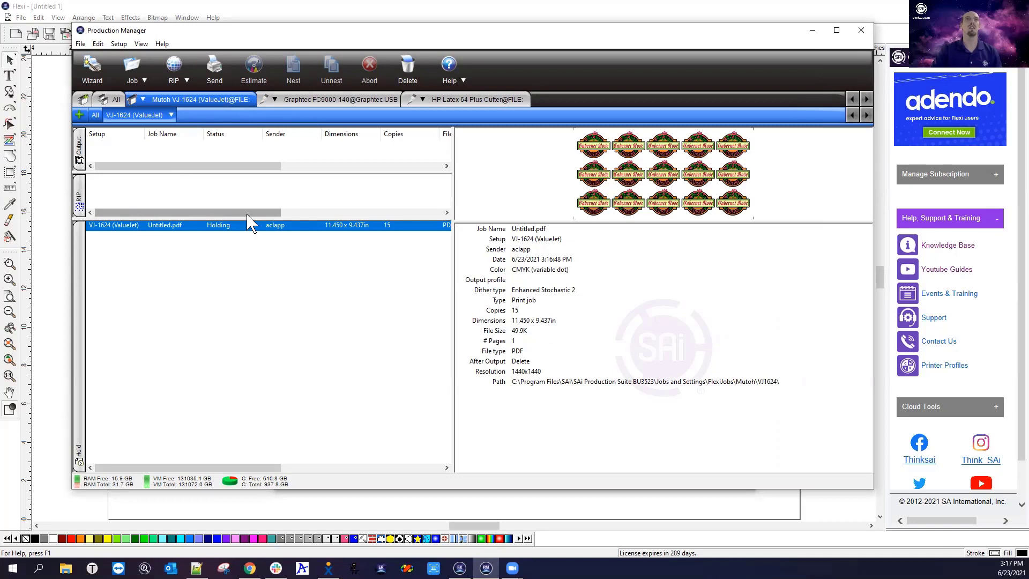
{"action": "left_click", "coordinate": [349, 100]}
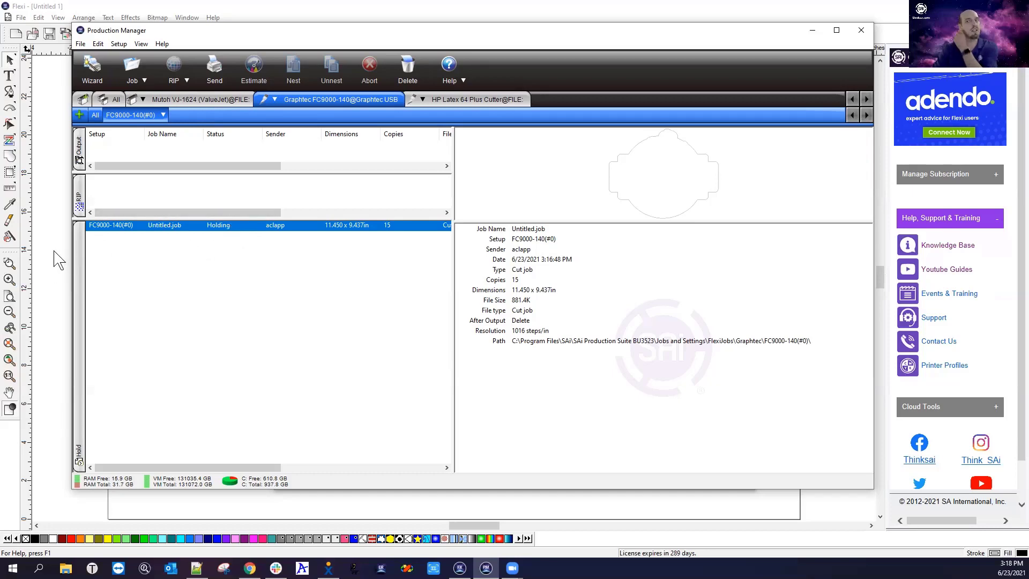
Step: Switch back to Flexi, close the RIP and Print dialog, and choose CutContour as the color of the logo's contour
{"action": "key", "text": "alt+Tab"}
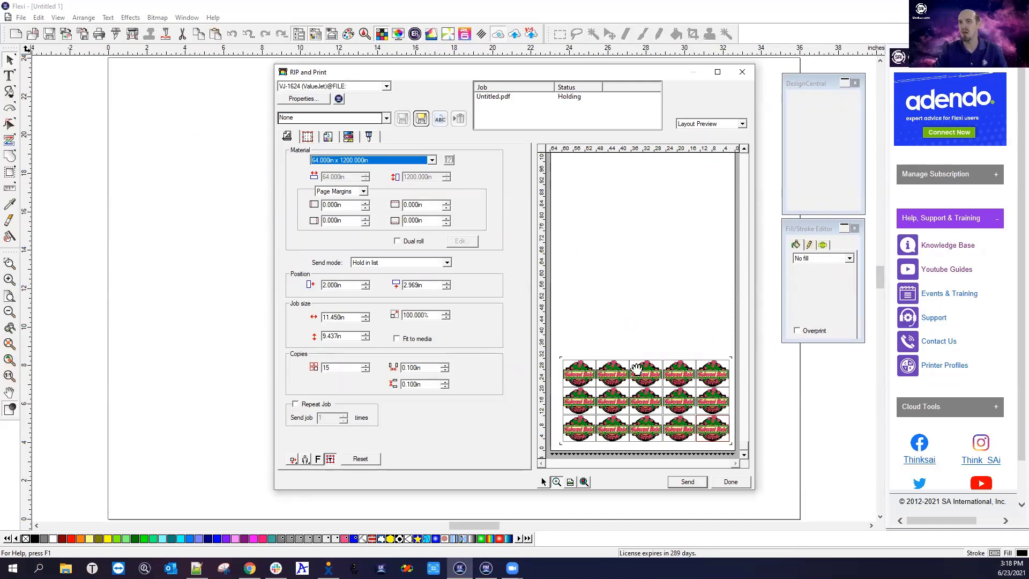
{"action": "left_click", "coordinate": [742, 73]}
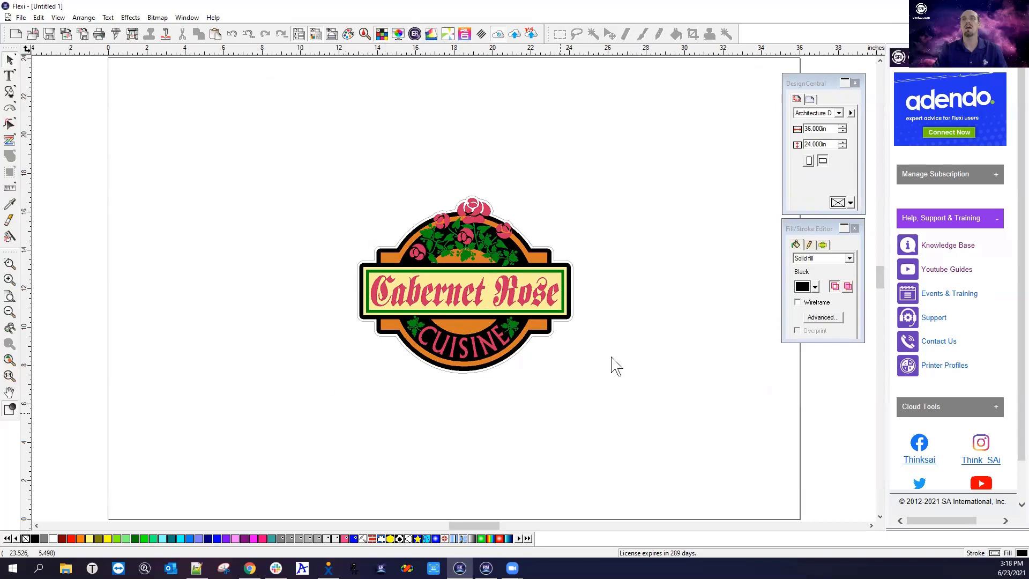
{"action": "left_click_drag", "start_coordinate": [324, 174], "coordinate": [646, 435]}
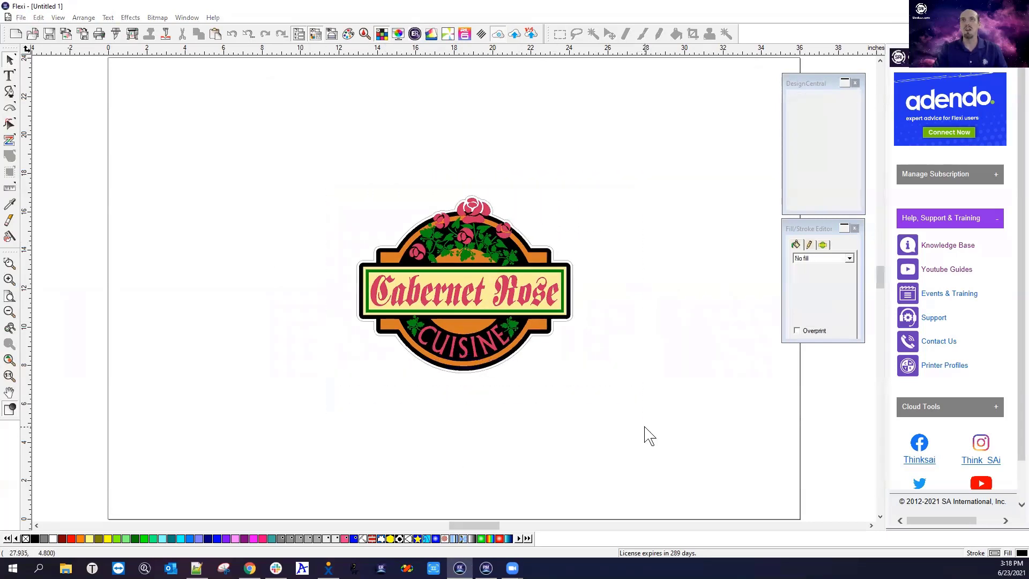
{"action": "left_click", "coordinate": [824, 100]}
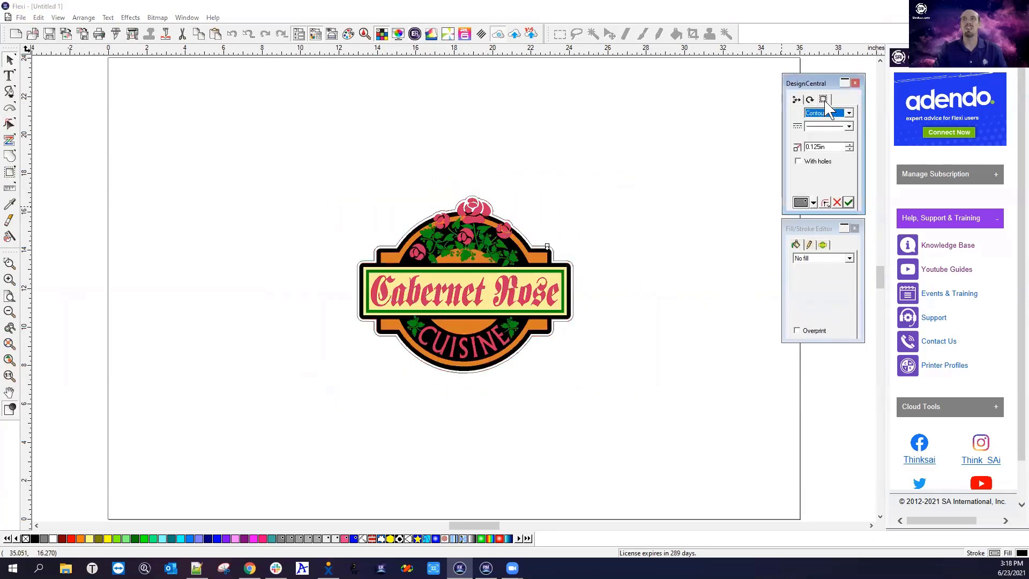
{"action": "left_click", "coordinate": [812, 203]}
{"action": "left_click_drag", "start_coordinate": [812, 235], "coordinate": [812, 306]}
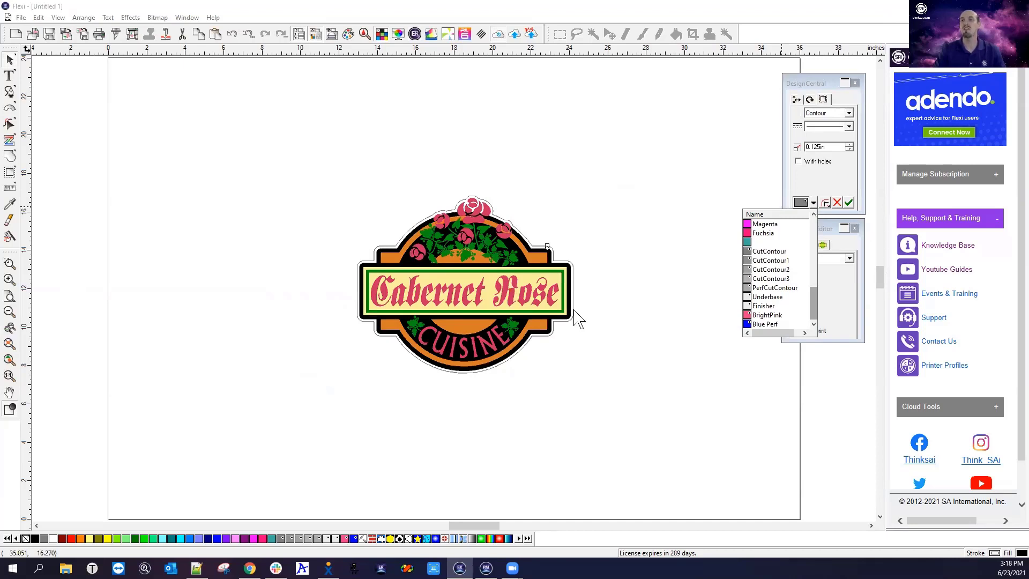
{"action": "left_click", "coordinate": [765, 252]}
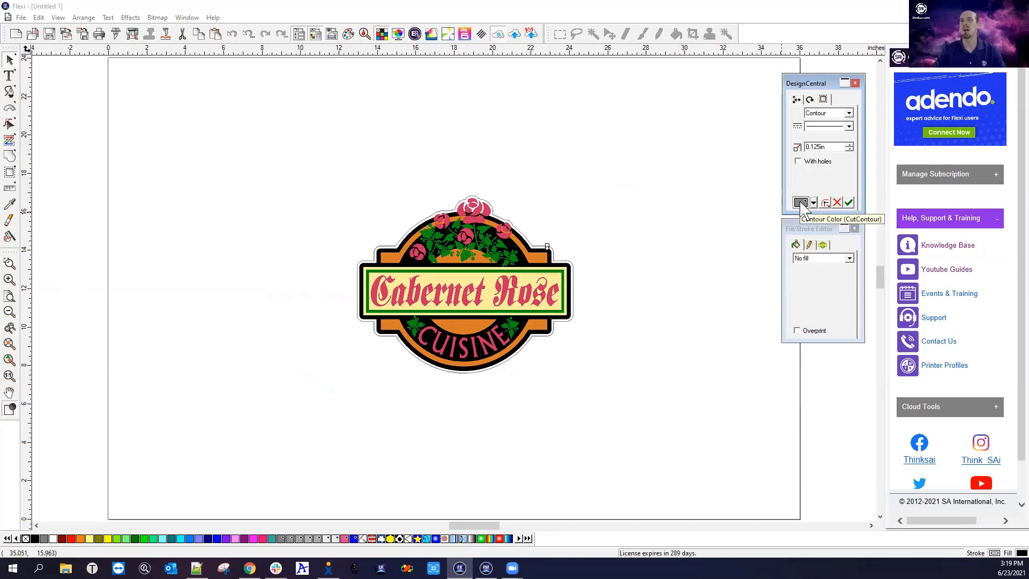
{"action": "left_click", "coordinate": [643, 326]}
Step: Select the logo with its contour and start an Adobe PDF export to the Desktop with Suppress options enabled
{"action": "left_click_drag", "start_coordinate": [284, 181], "coordinate": [658, 408]}
{"action": "left_click", "coordinate": [21, 18]}
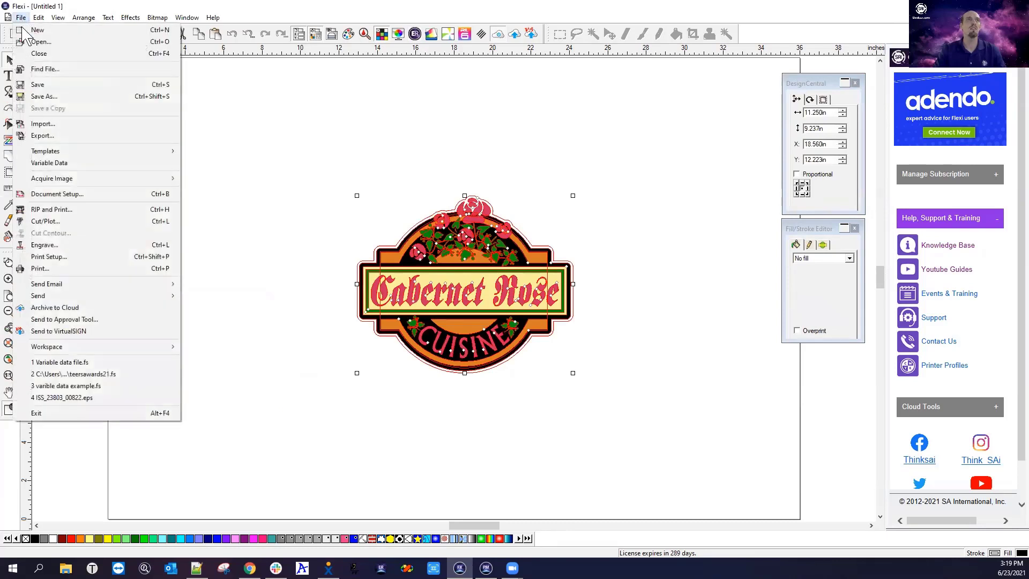
{"action": "left_click", "coordinate": [39, 135]}
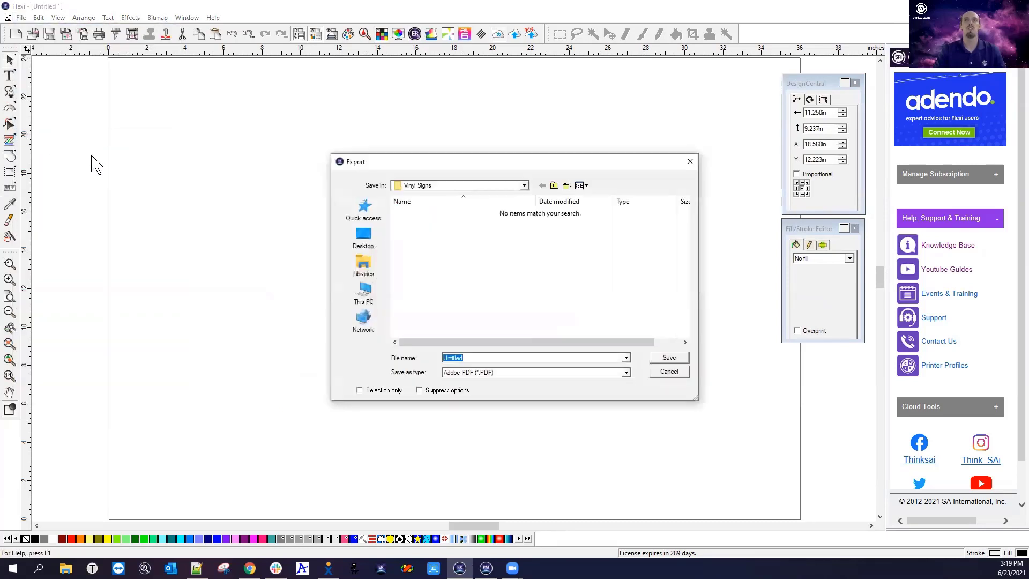
{"action": "left_click", "coordinate": [450, 390]}
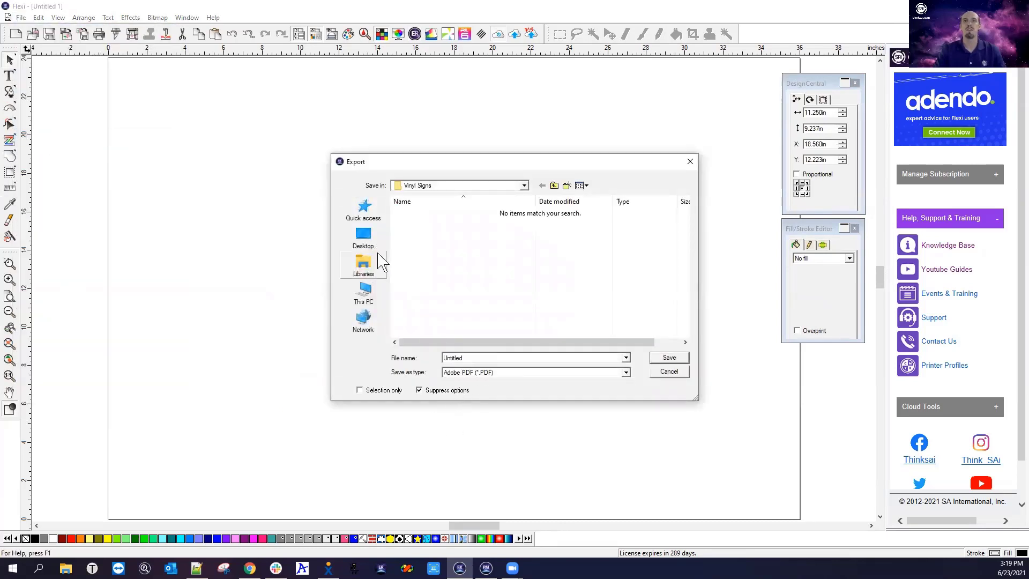
{"action": "left_click", "coordinate": [364, 238]}
Step: Name the exported PDF "Contour cut job" and save it
{"action": "double_click", "coordinate": [451, 358]}
{"action": "type", "text": "Cut COn"}
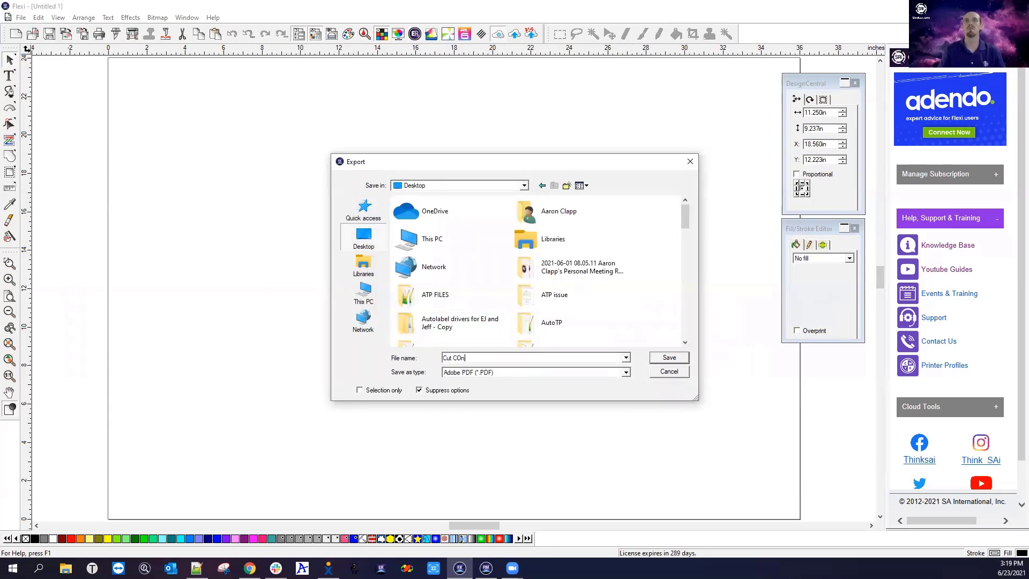
{"action": "key", "text": "BackSpace"}
{"action": "key", "text": "BackSpace"}
{"action": "key", "text": "BackSpace"}
{"action": "type", "text": "ontour c"}
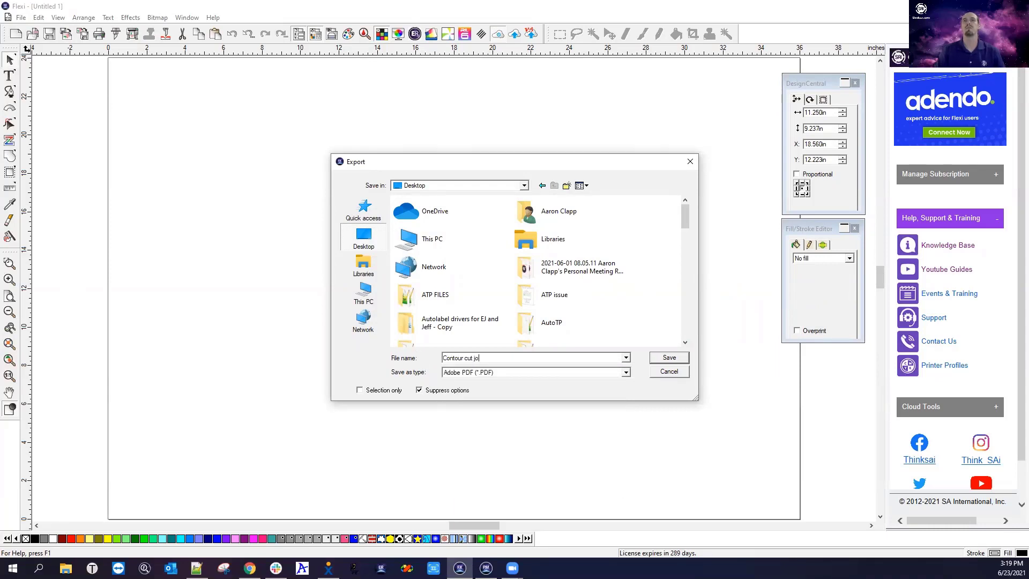
{"action": "left_click", "coordinate": [668, 358]}
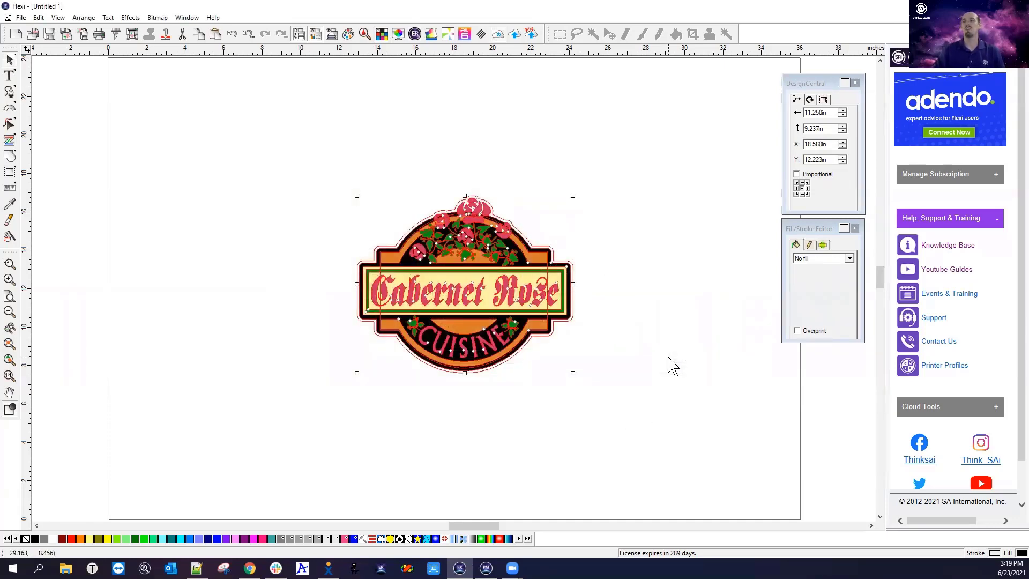
Step: Switch to Production Manager and delete the held print job from the Mutoh VJ-1624 queue
{"action": "key", "text": "alt+Tab"}
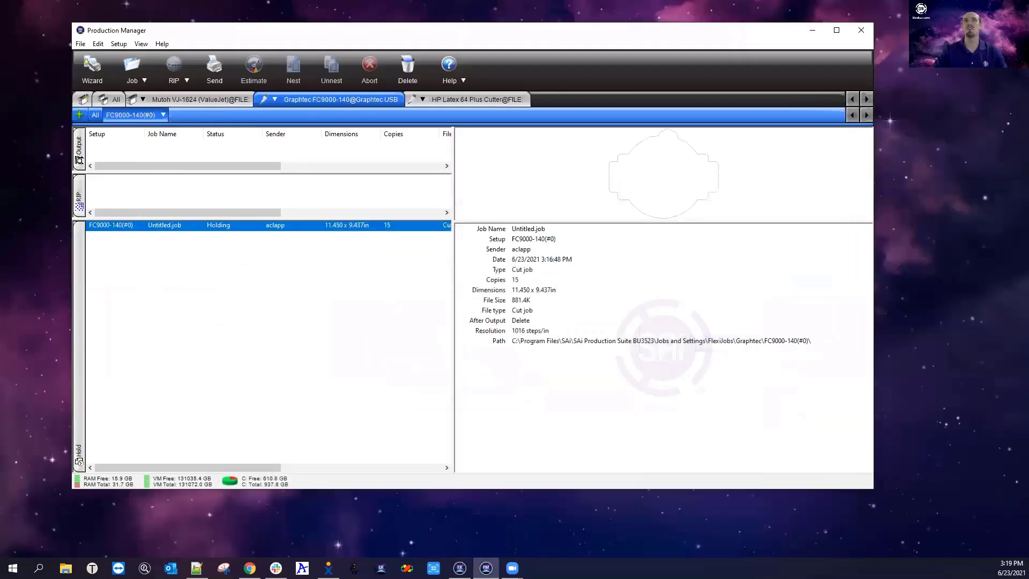
{"action": "left_click", "coordinate": [179, 227]}
{"action": "left_click", "coordinate": [168, 99]}
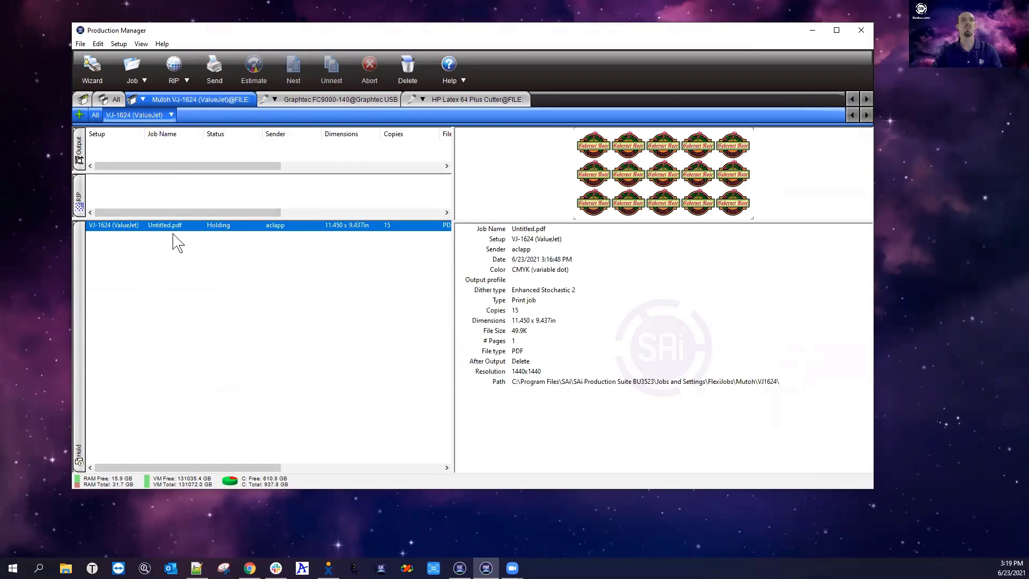
{"action": "key", "text": "Delete"}
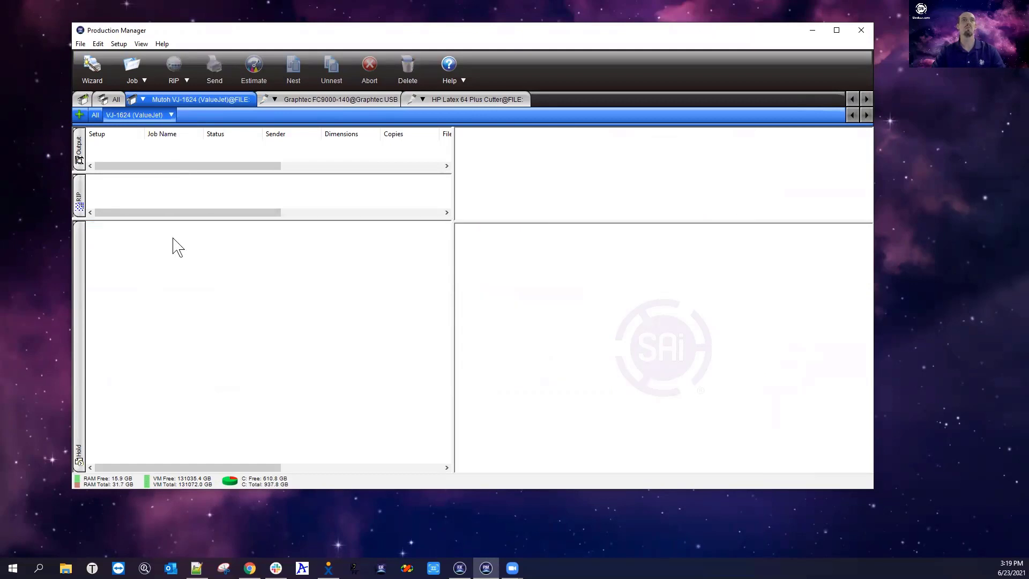
Step: Add the "Contour cut job.pdf" file from the Desktop as a job in the VJ-1624 (ValueJet) setup
{"action": "left_click", "coordinate": [171, 116]}
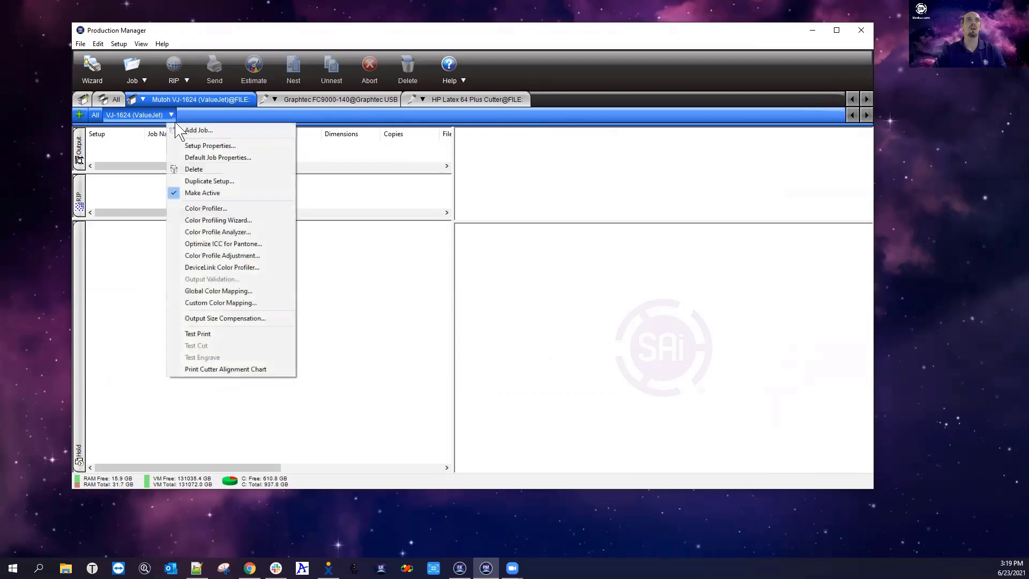
{"action": "left_click", "coordinate": [197, 131]}
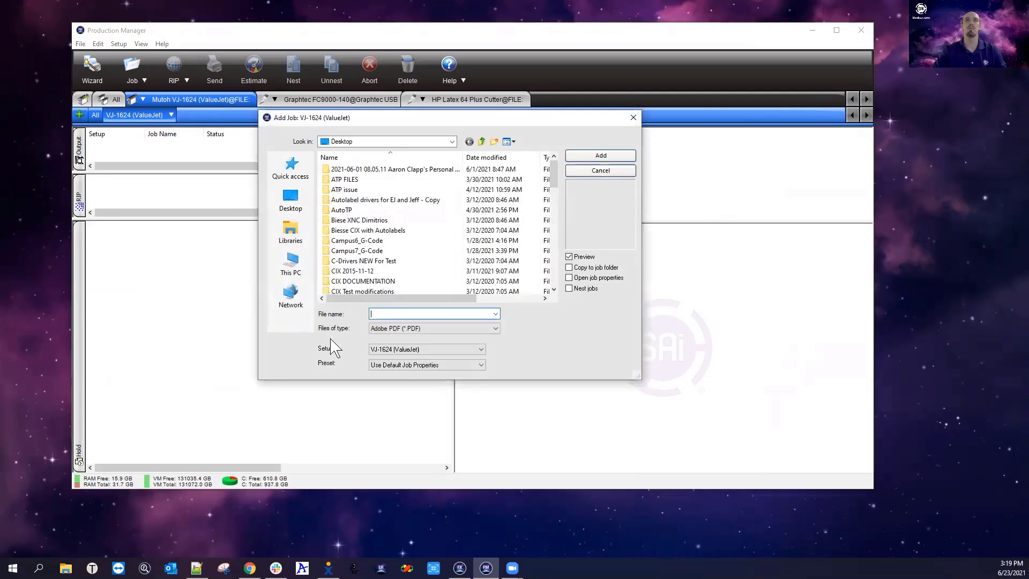
{"action": "left_click_drag", "start_coordinate": [556, 173], "coordinate": [554, 263]}
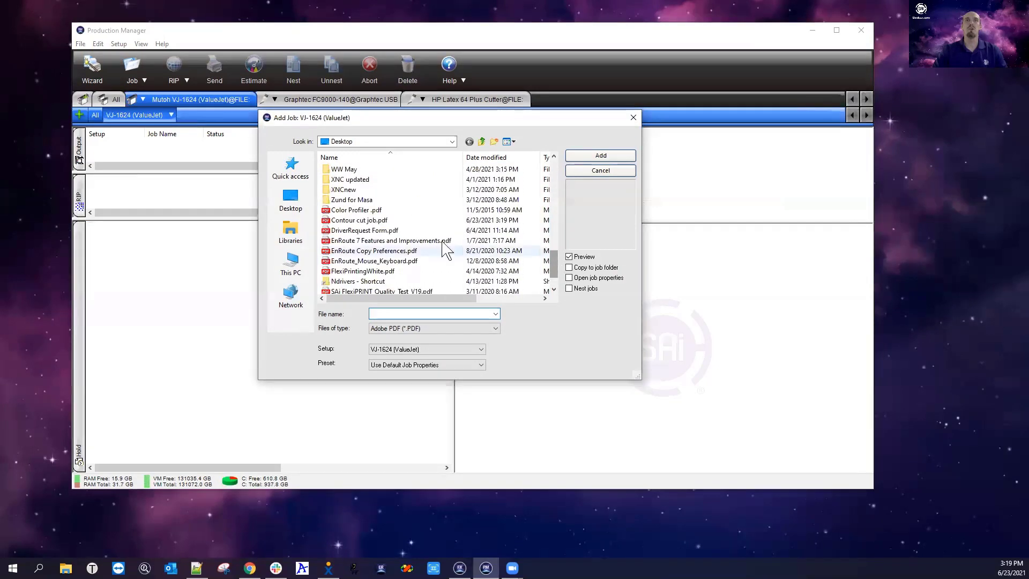
{"action": "left_click", "coordinate": [371, 220]}
{"action": "left_click", "coordinate": [613, 155]}
{"action": "left_click", "coordinate": [616, 161]}
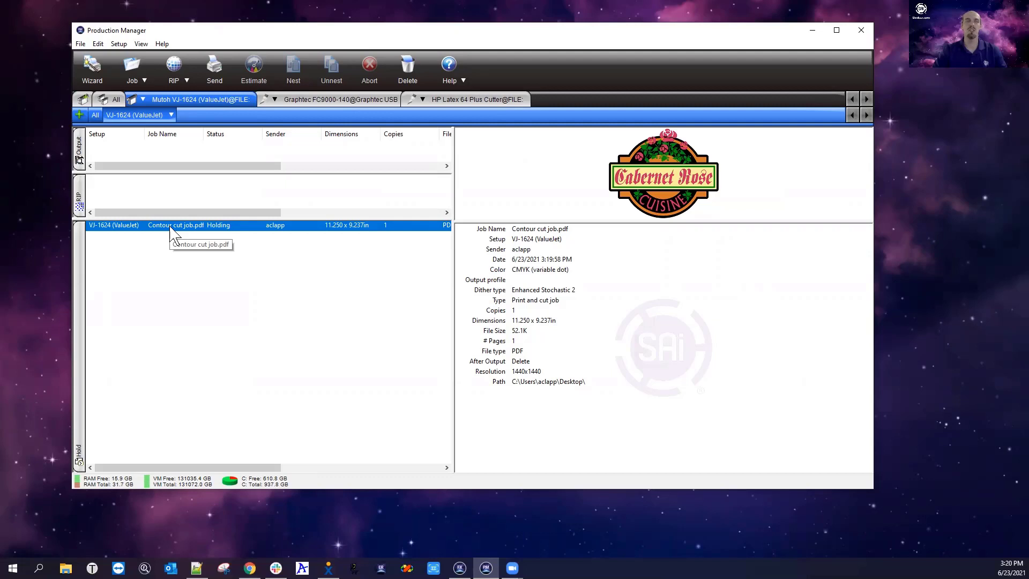
Step: Open the held PDF job's properties, keep Send at "Print and contour" and check which cutters can receive the cut paths
{"action": "double_click", "coordinate": [170, 227]}
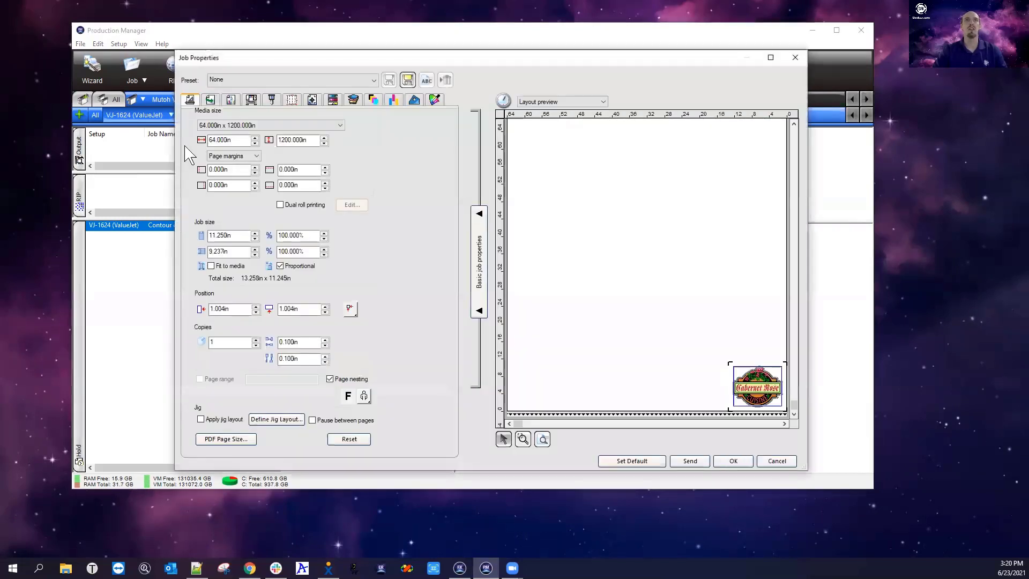
{"action": "left_click", "coordinate": [210, 100]}
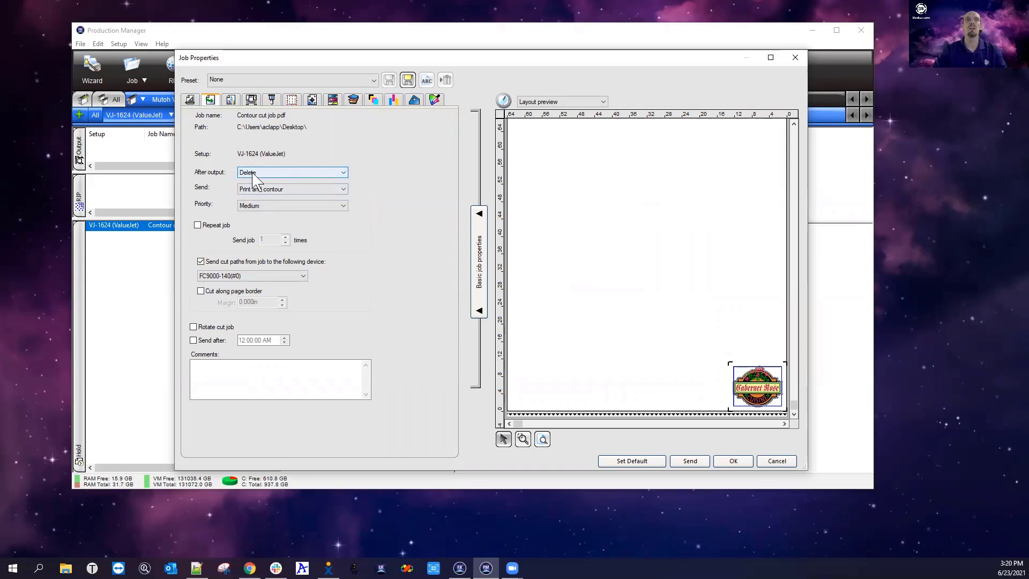
{"action": "left_click", "coordinate": [338, 191]}
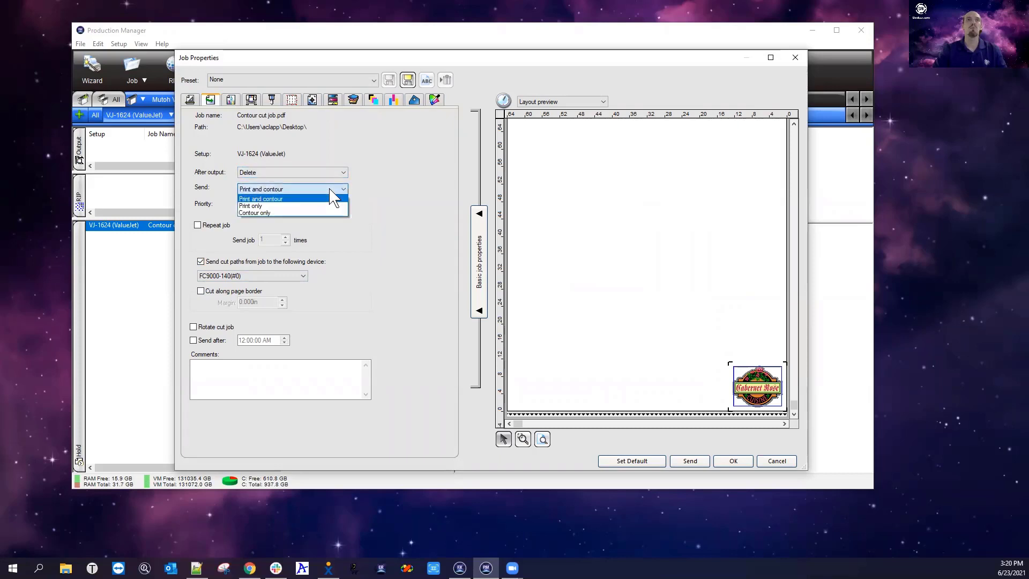
{"action": "left_click", "coordinate": [252, 199]}
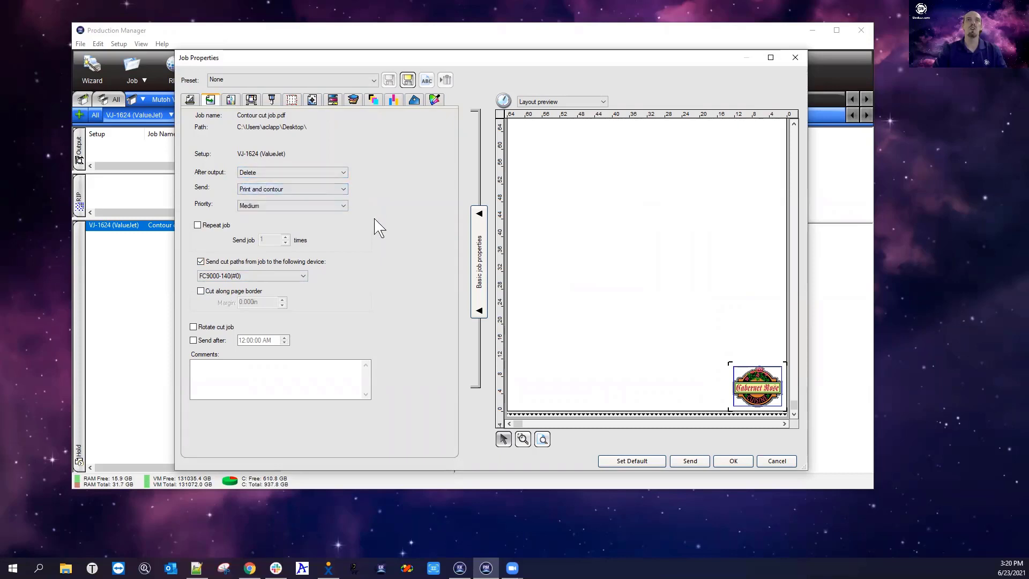
{"action": "left_click", "coordinate": [224, 278]}
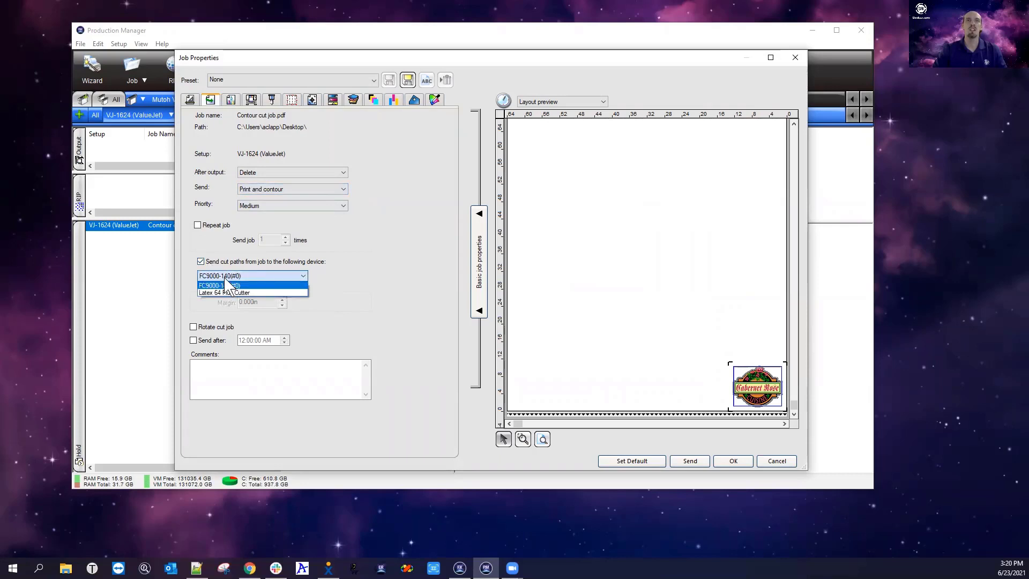
{"action": "left_click", "coordinate": [380, 272]}
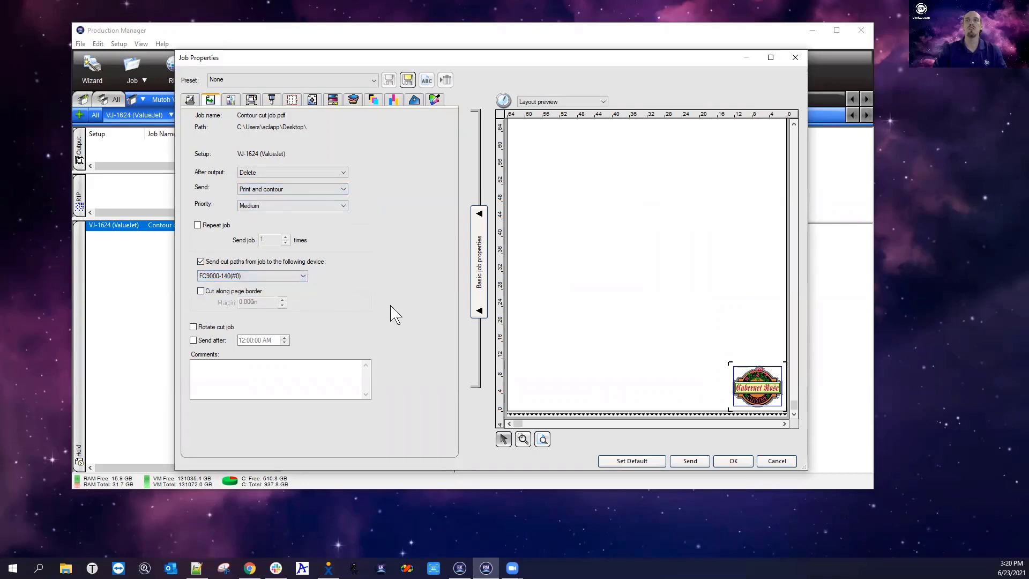
Step: Send the job to print and save the output as "Contour cut job.prt" in Jobs and Settings, replacing the existing file
{"action": "left_click", "coordinate": [686, 461]}
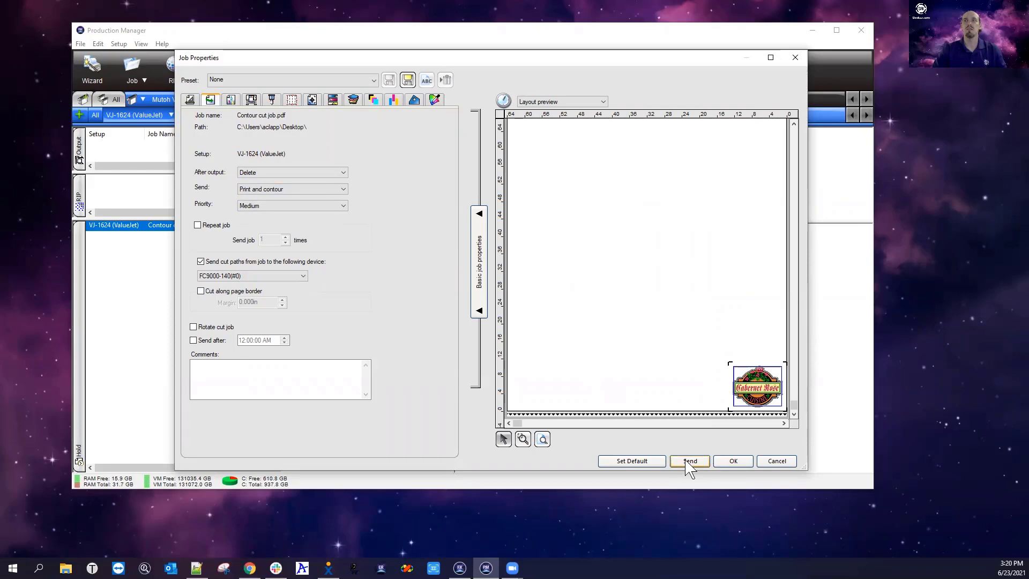
{"action": "left_click", "coordinate": [688, 461]}
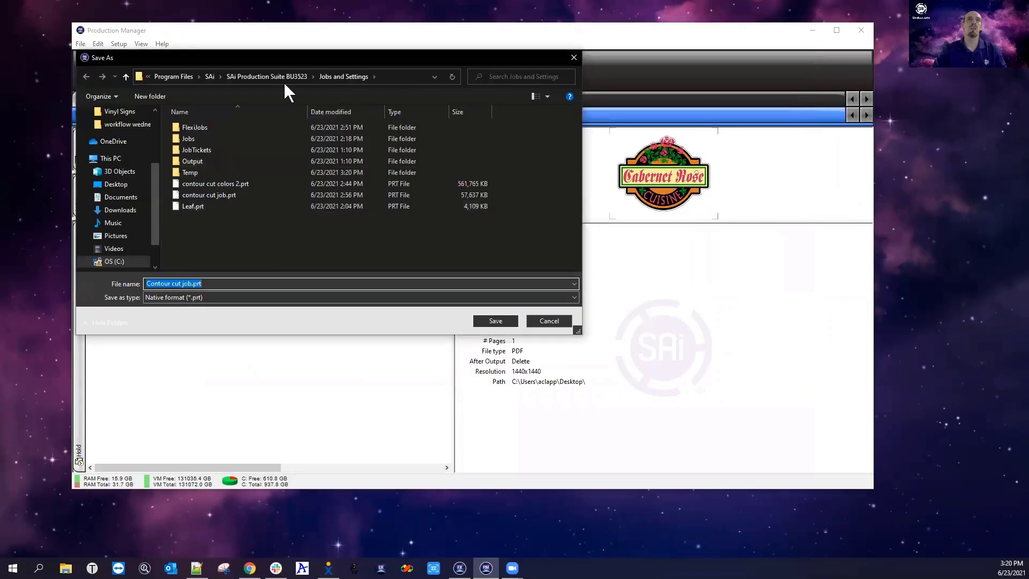
{"action": "left_click", "coordinate": [502, 320]}
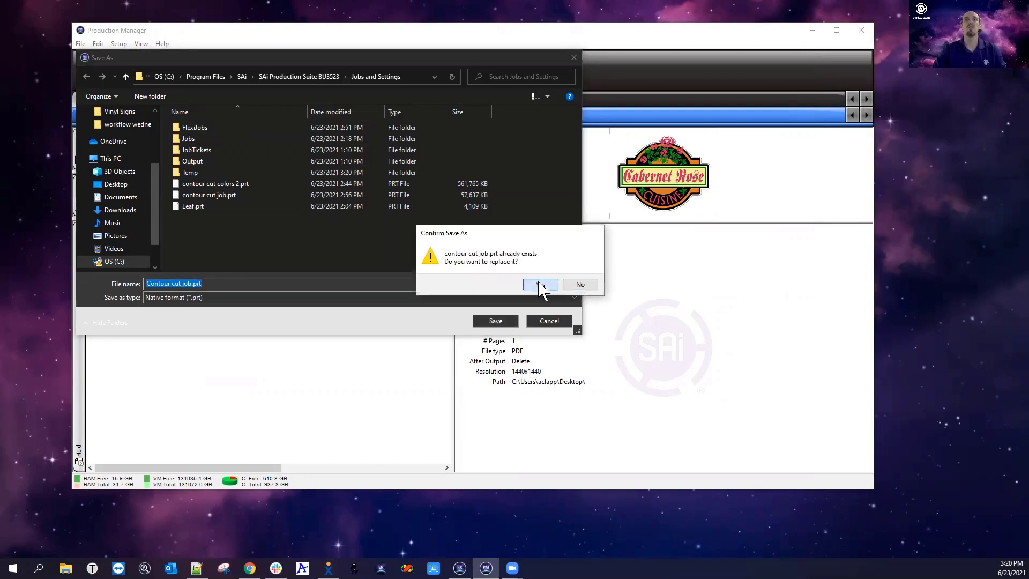
{"action": "left_click", "coordinate": [536, 284]}
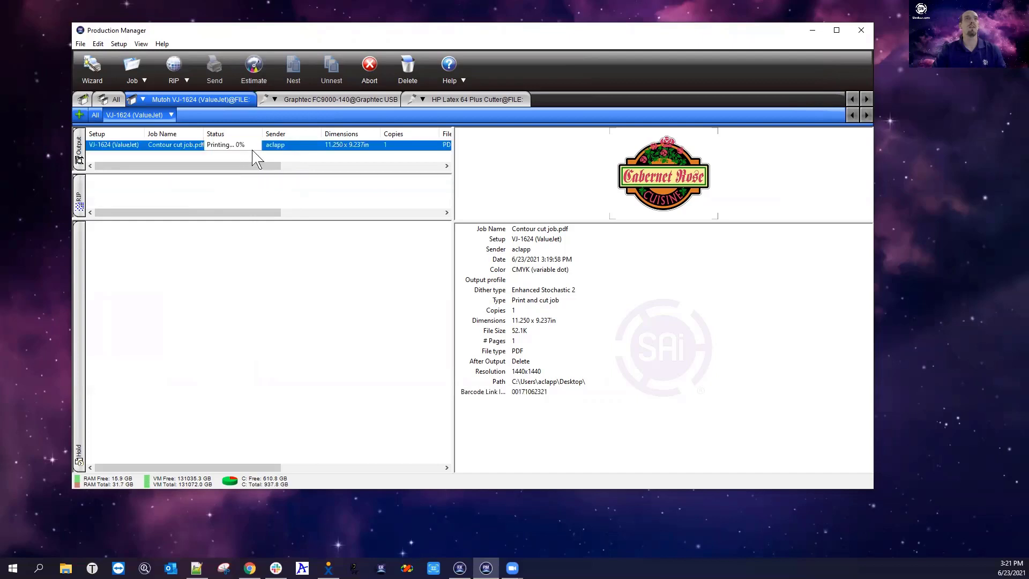
Step: Inspect the properties of the held contour cut job in the Graphtec FC9000-140 queue and close them without changes
{"action": "left_click", "coordinate": [331, 98]}
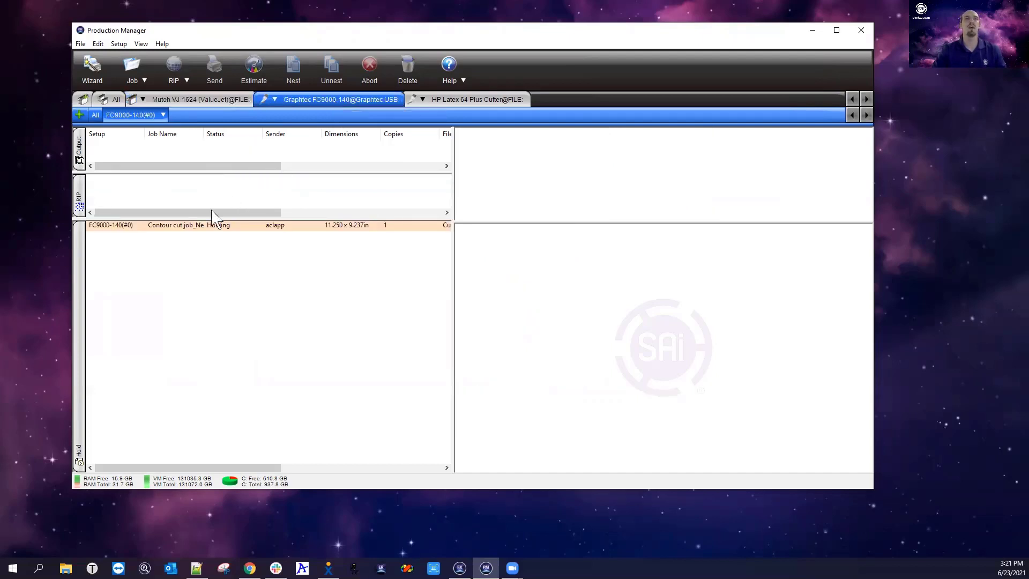
{"action": "left_click", "coordinate": [194, 235]}
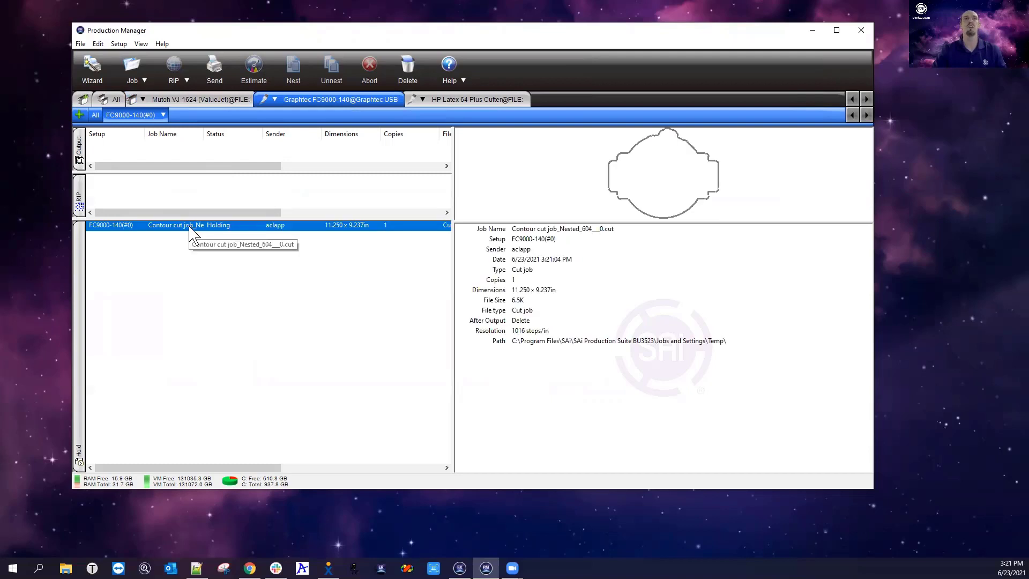
{"action": "double_click", "coordinate": [190, 229]}
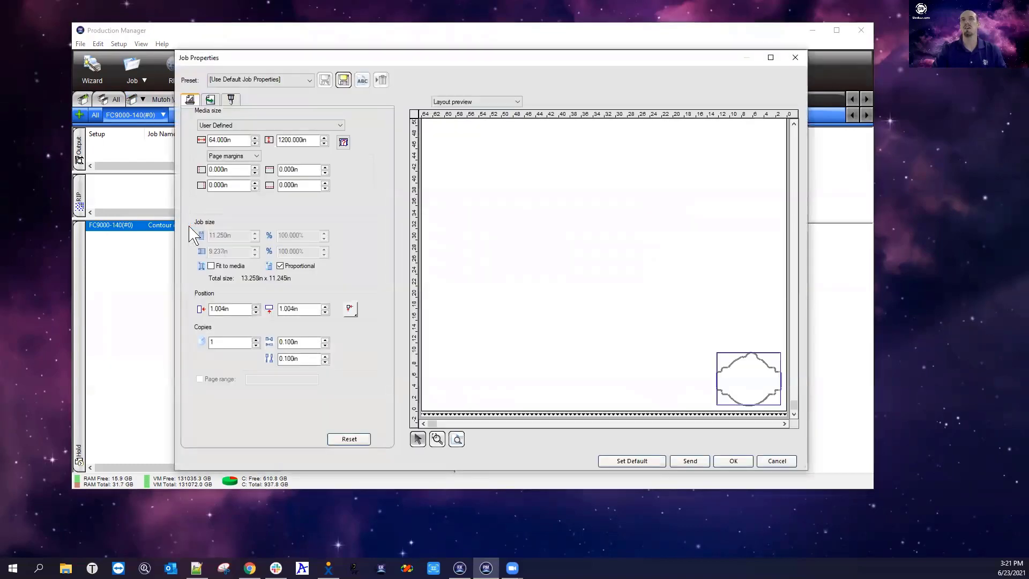
{"action": "left_click", "coordinate": [776, 462]}
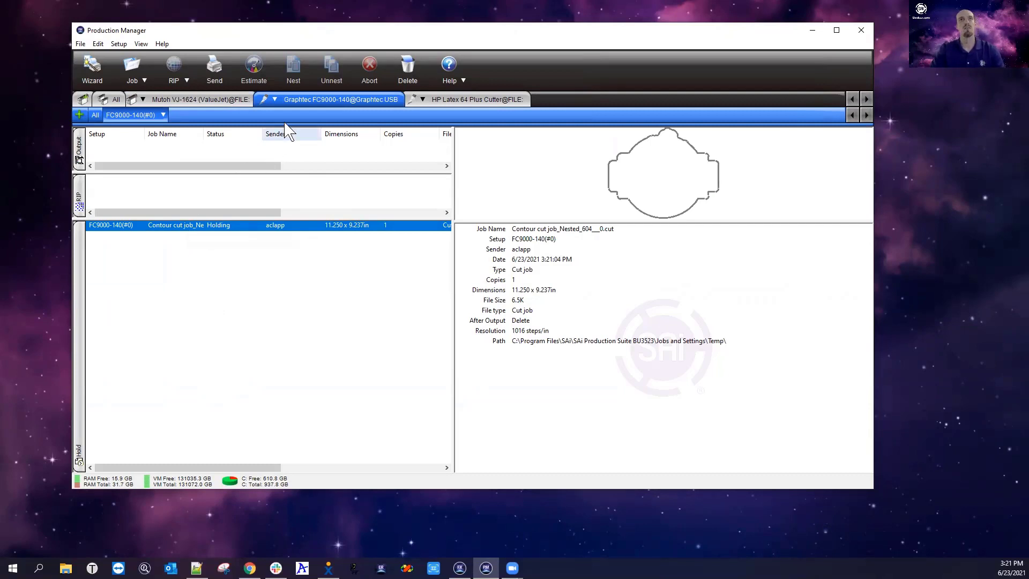
Step: Open the FC9000-140 setup's default job properties and examine the spot color name in its cut line color settings
{"action": "left_click", "coordinate": [163, 114]}
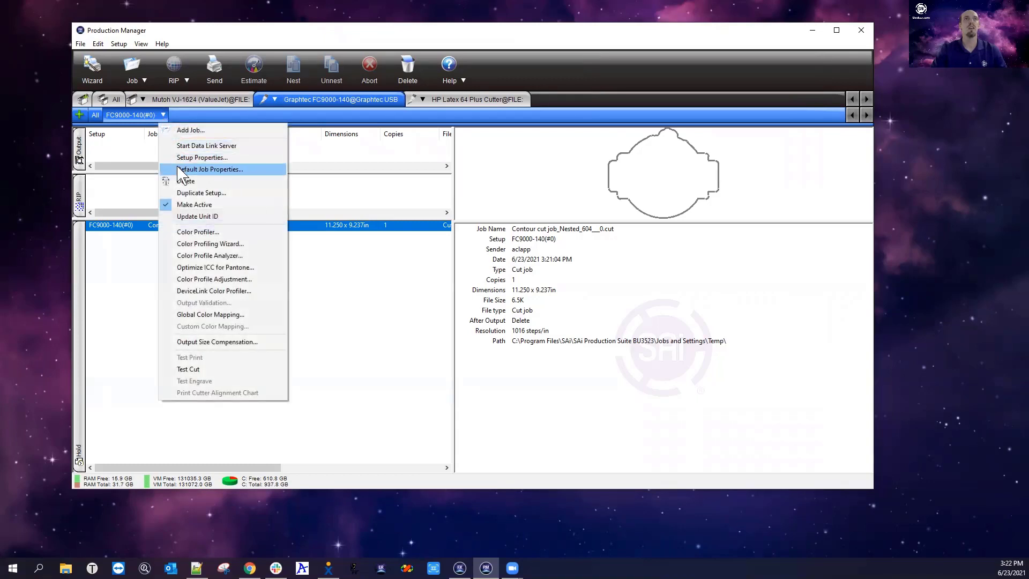
{"action": "left_click", "coordinate": [227, 170]}
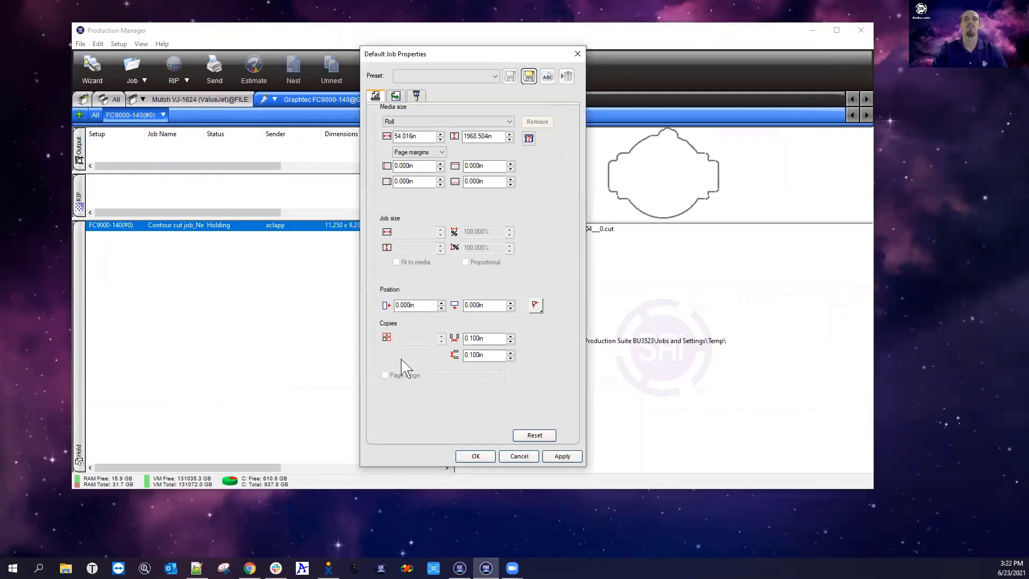
{"action": "left_click", "coordinate": [417, 96]}
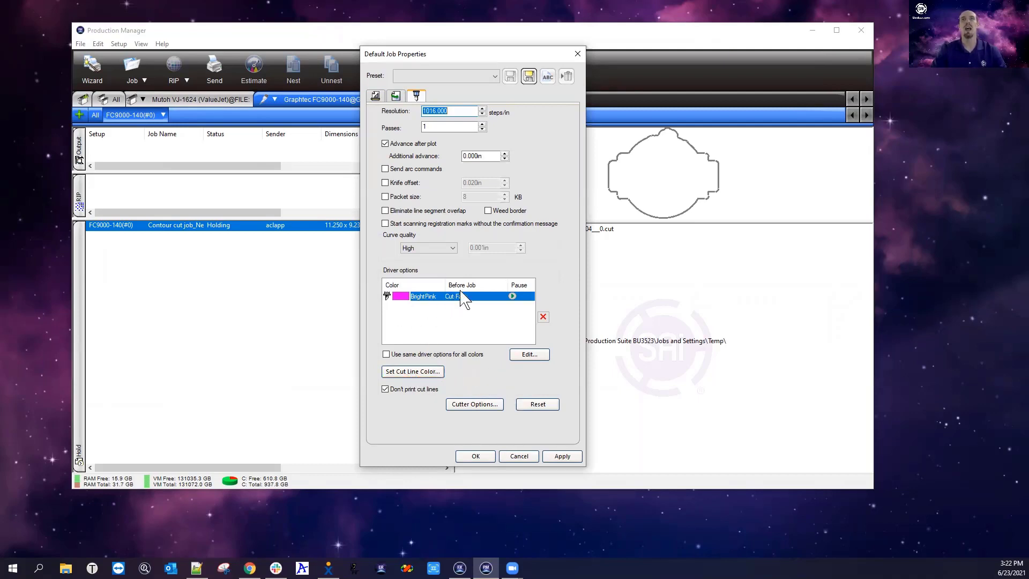
{"action": "left_click", "coordinate": [418, 375]}
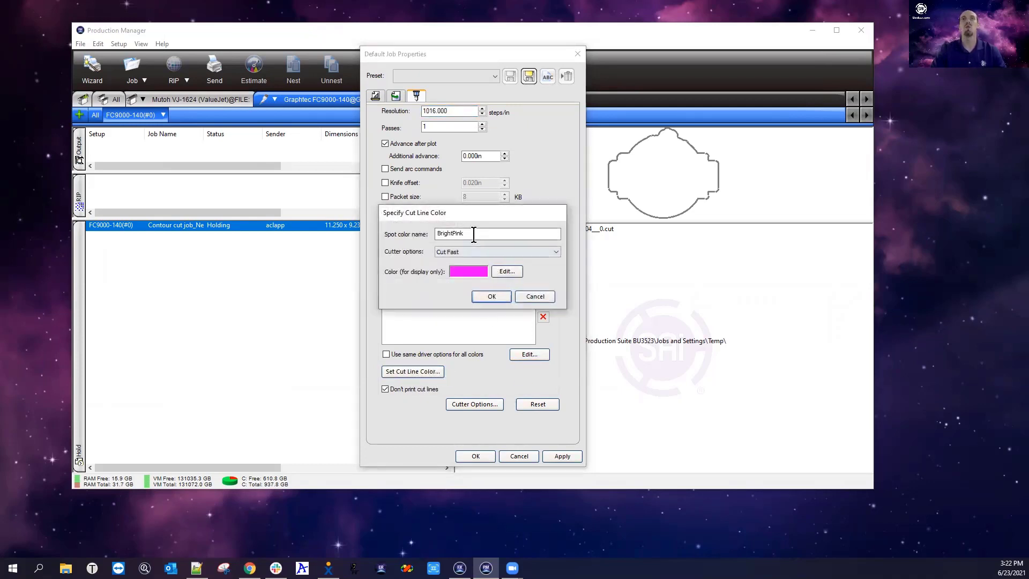
{"action": "left_click_drag", "start_coordinate": [472, 234], "coordinate": [363, 237]}
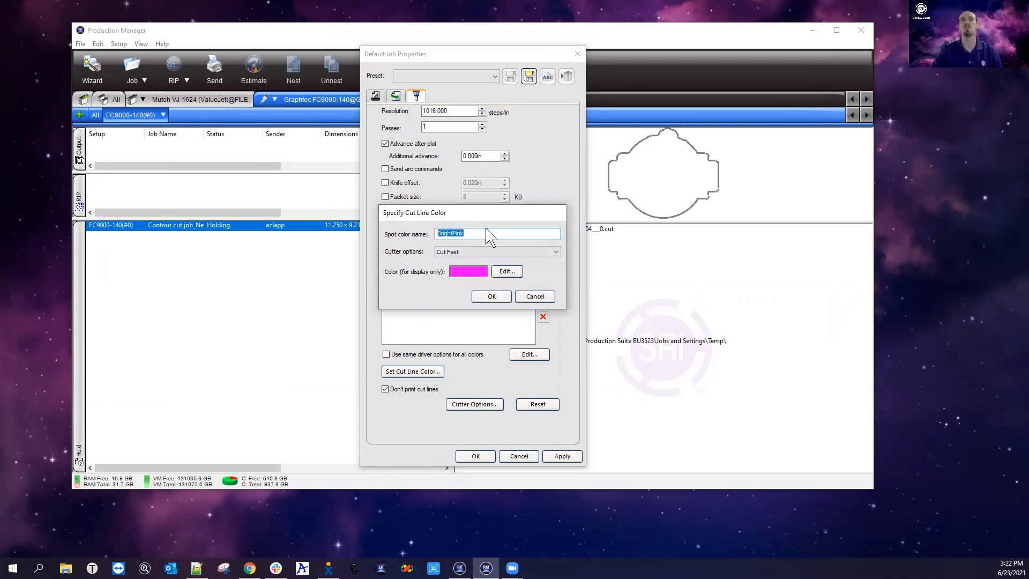
Step: Review the BrightPink cut line's cutter options and display color, close the default properties, and return to the Mutoh VJ-1624 queue
{"action": "left_click", "coordinate": [541, 254]}
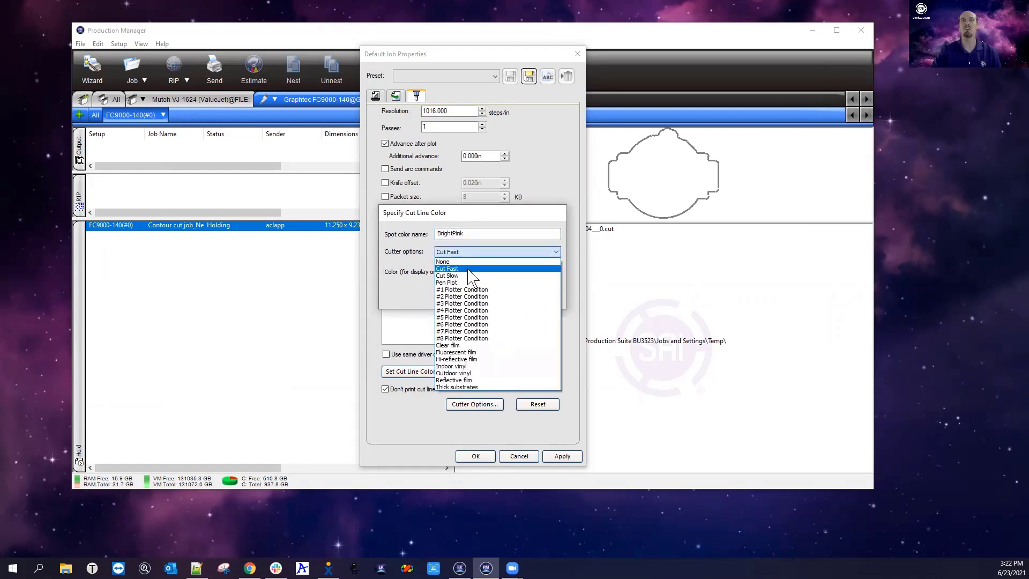
{"action": "left_click", "coordinate": [401, 265]}
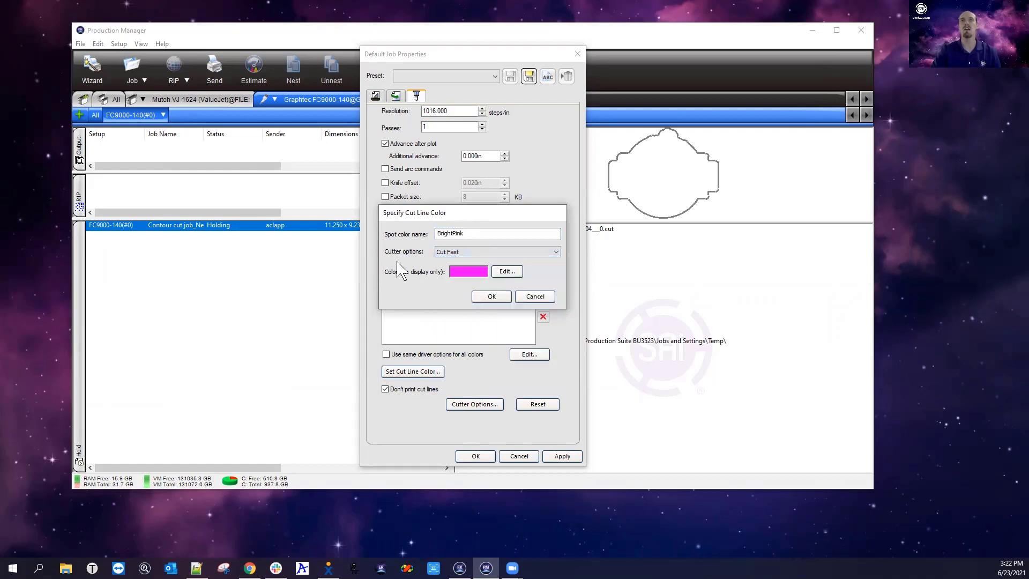
{"action": "left_click", "coordinate": [475, 274]}
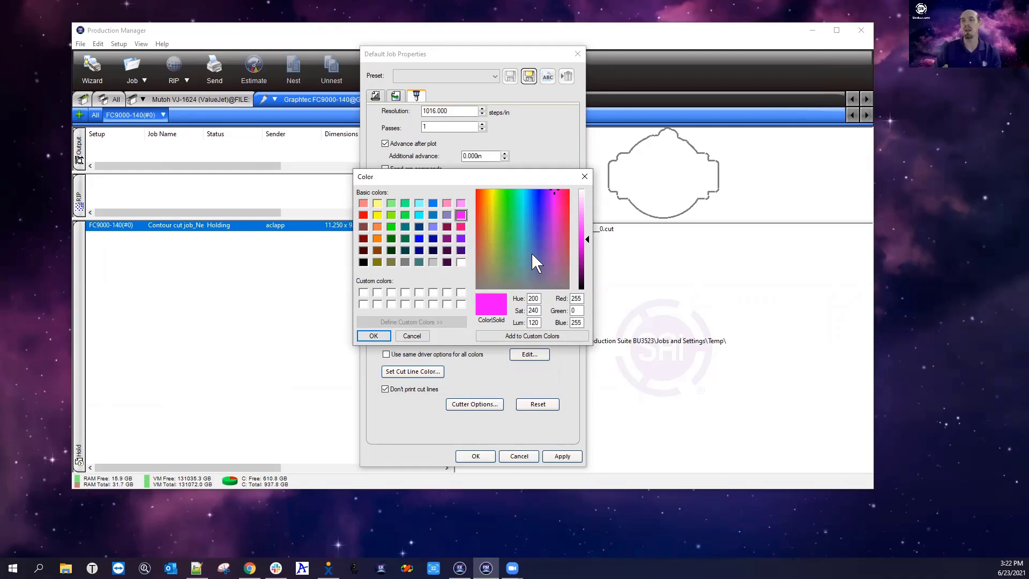
{"action": "left_click", "coordinate": [380, 336]}
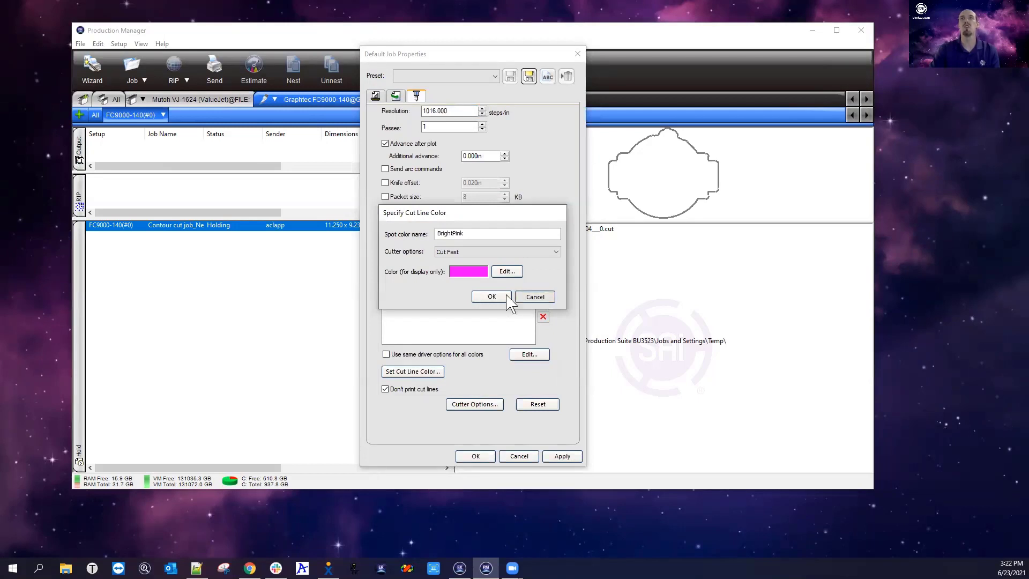
{"action": "left_click", "coordinate": [523, 296]}
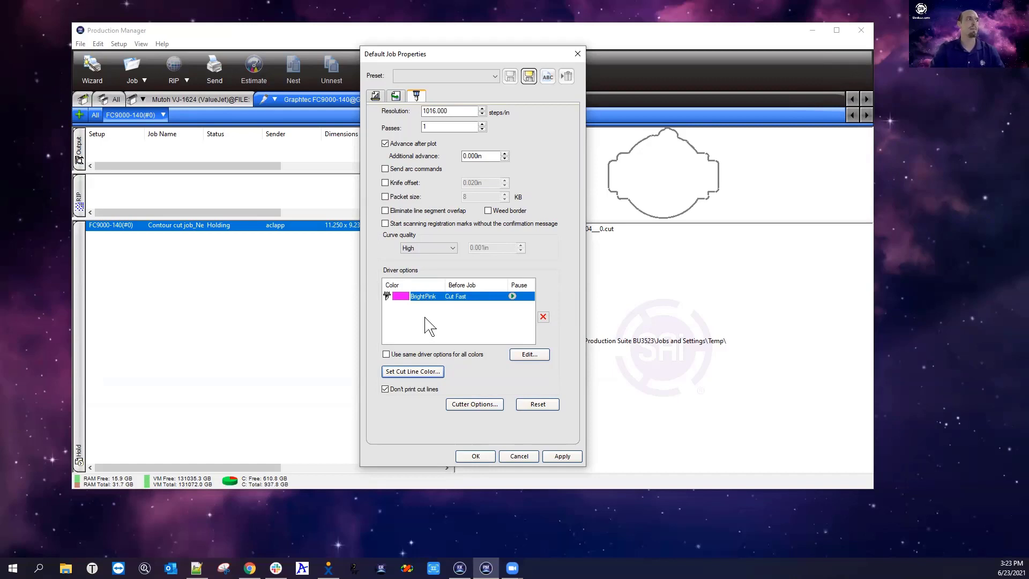
{"action": "left_click", "coordinate": [488, 455]}
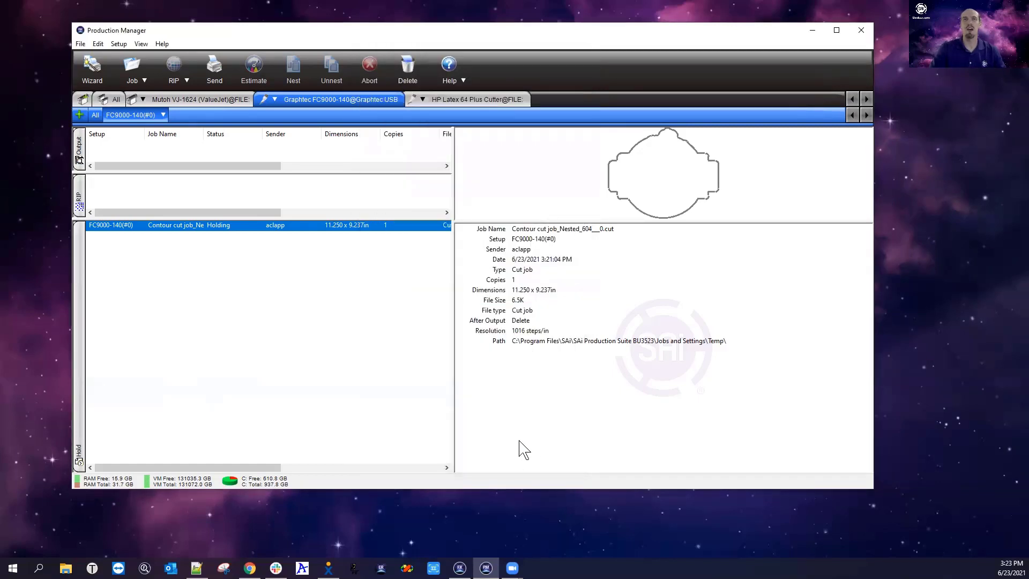
{"action": "left_click", "coordinate": [196, 99]}
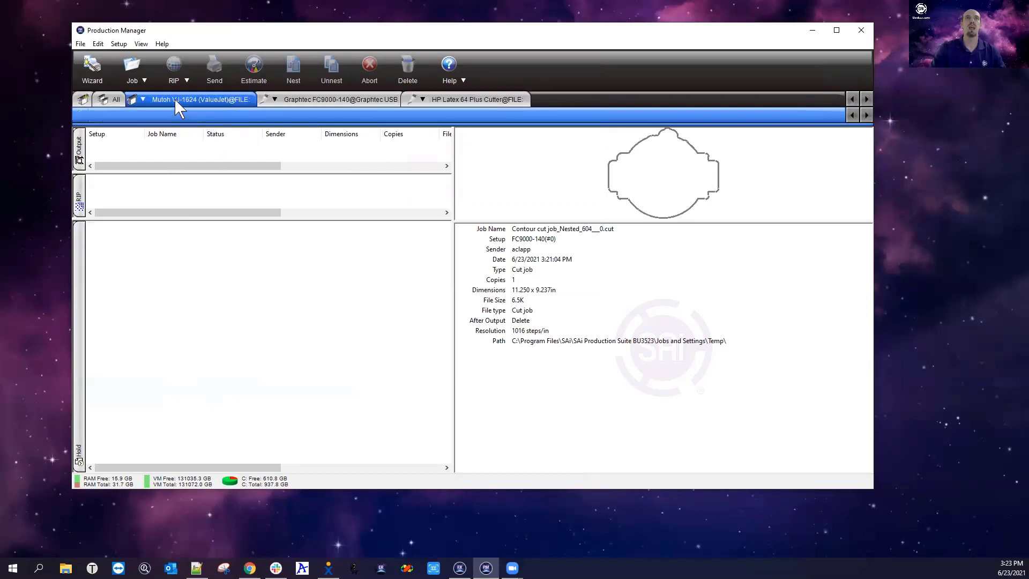
{"action": "left_click", "coordinate": [171, 115]}
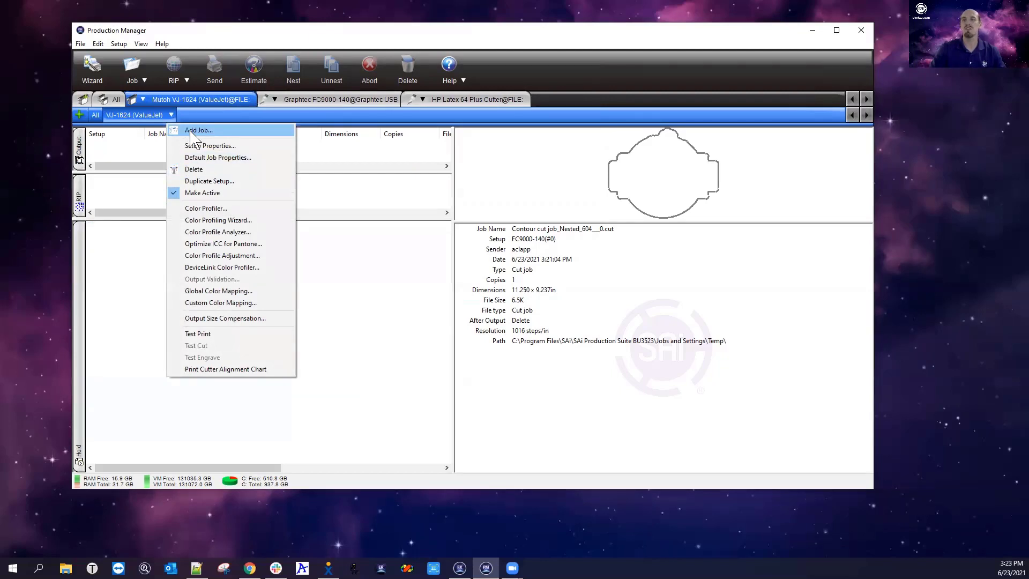
{"action": "left_click", "coordinate": [191, 132]}
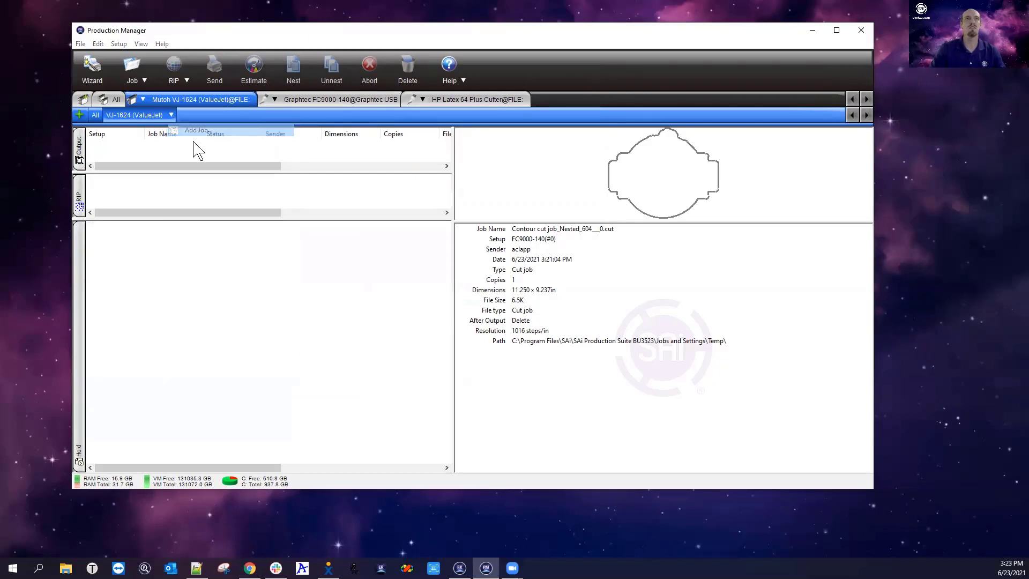
{"action": "left_click", "coordinate": [633, 118]}
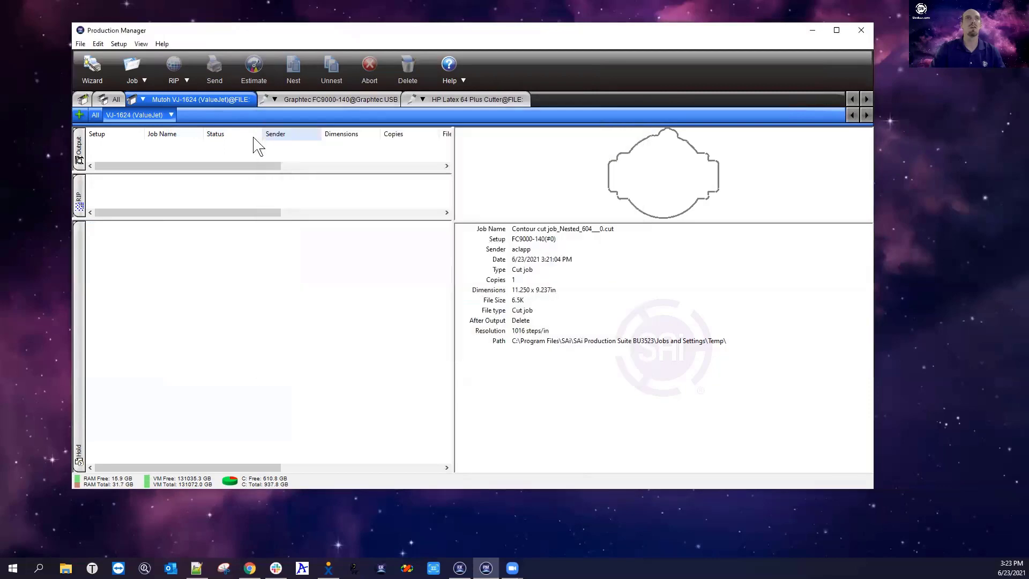
Step: In the VJ-1624 setup's default job properties, set the after-output action to Hold and accept the change
{"action": "left_click", "coordinate": [172, 114]}
{"action": "left_click", "coordinate": [186, 157]}
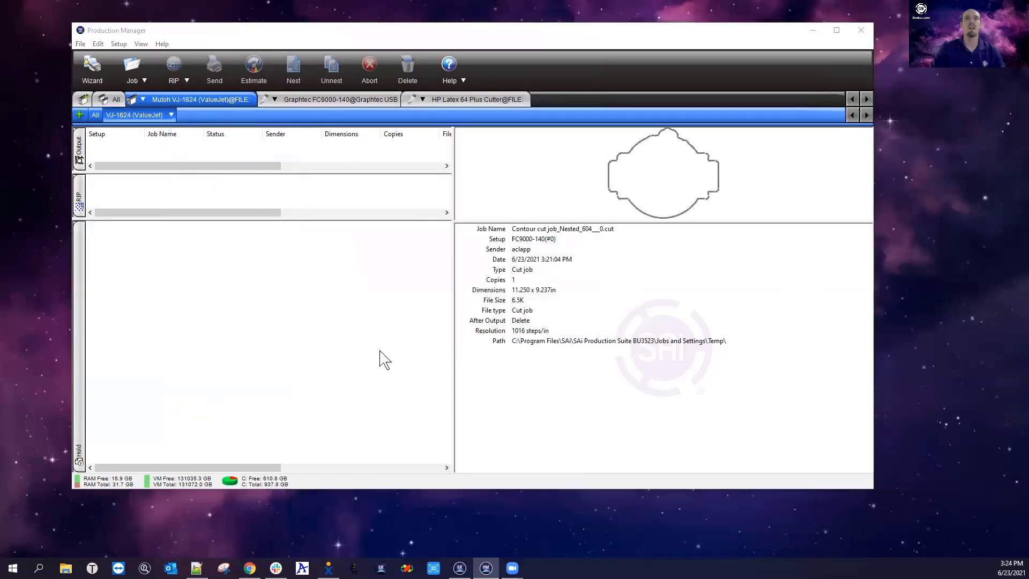
{"action": "left_click", "coordinate": [368, 95]}
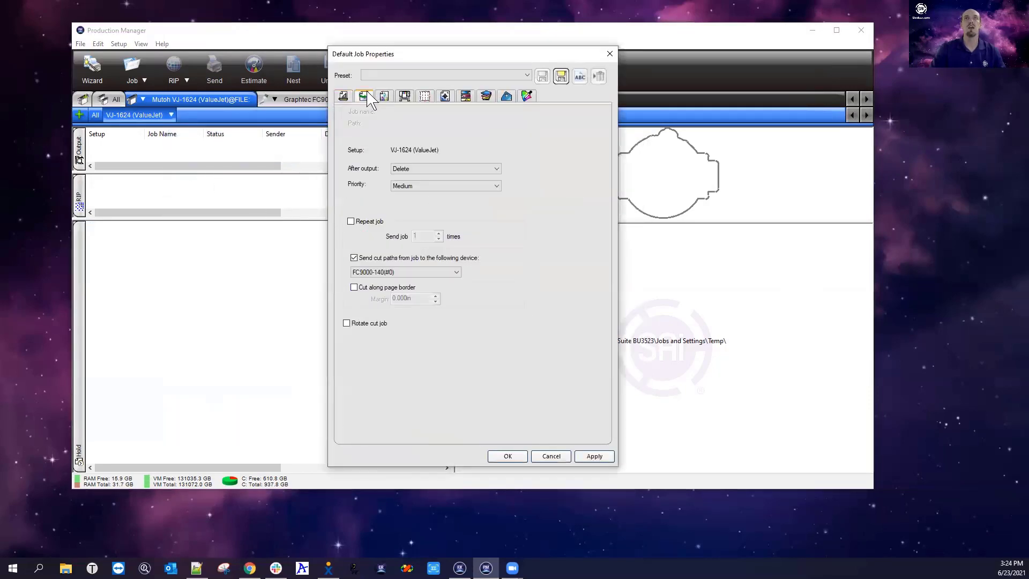
{"action": "left_click", "coordinate": [422, 170]}
{"action": "left_click", "coordinate": [403, 182]}
{"action": "left_click", "coordinate": [506, 458]}
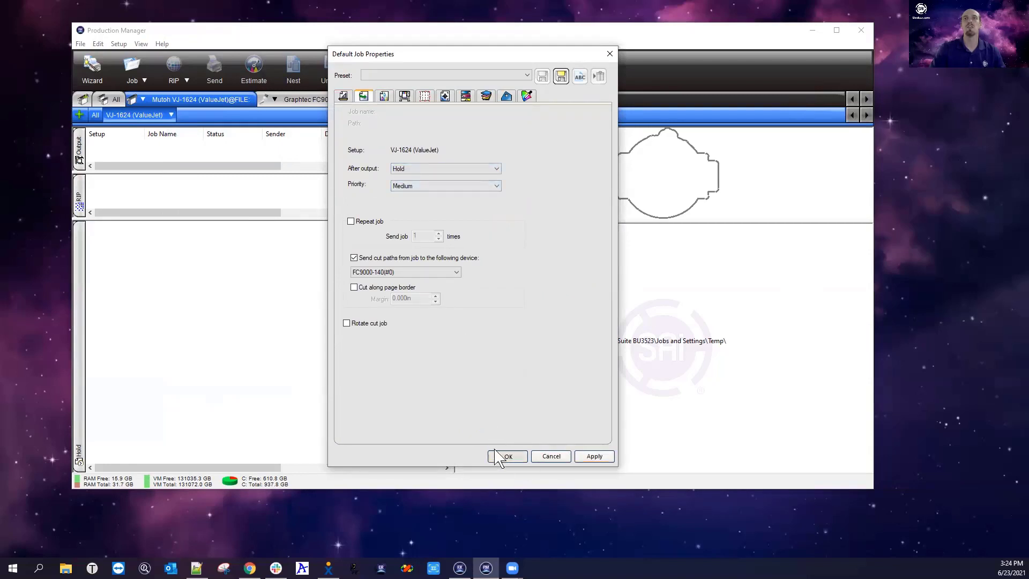
Step: Add "Contour cut job.pdf" from the Desktop to the VJ-1624 (ValueJet) setup using the default job properties
{"action": "left_click", "coordinate": [171, 115]}
{"action": "left_click", "coordinate": [177, 131]}
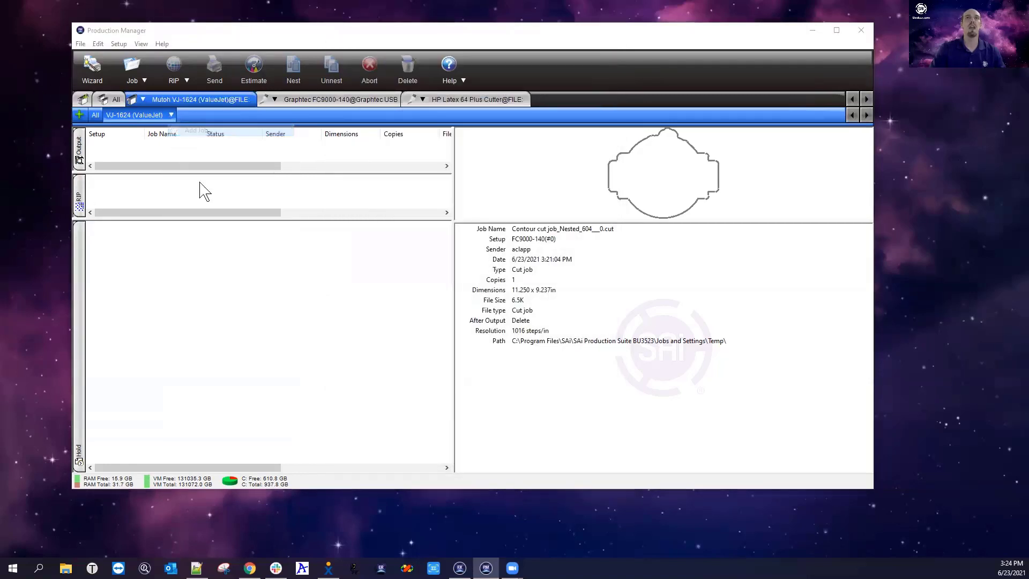
{"action": "scroll", "coordinate": [386, 241], "scroll_direction": "down", "scroll_amount": 5}
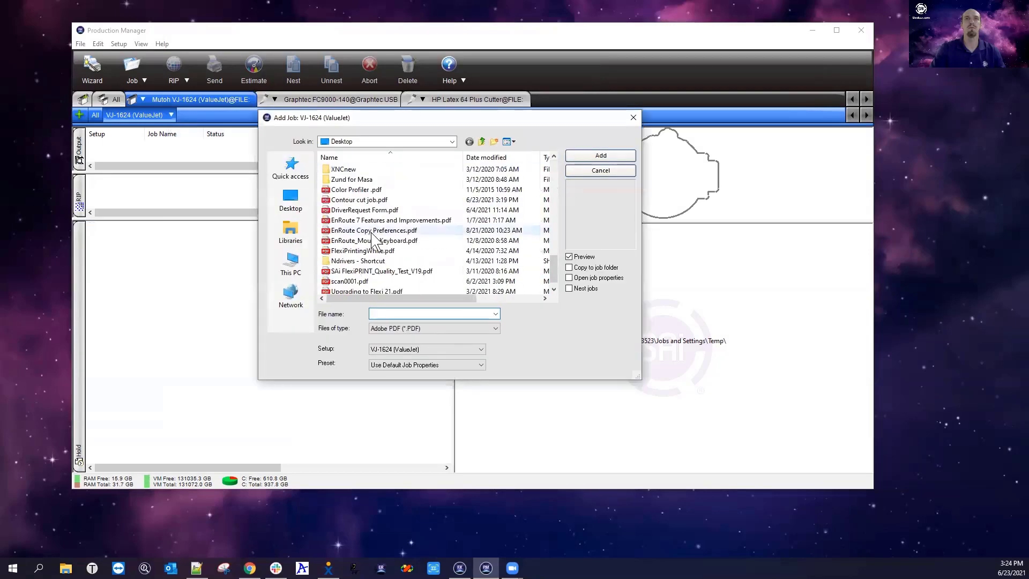
{"action": "left_click", "coordinate": [359, 199]}
{"action": "left_click", "coordinate": [589, 158]}
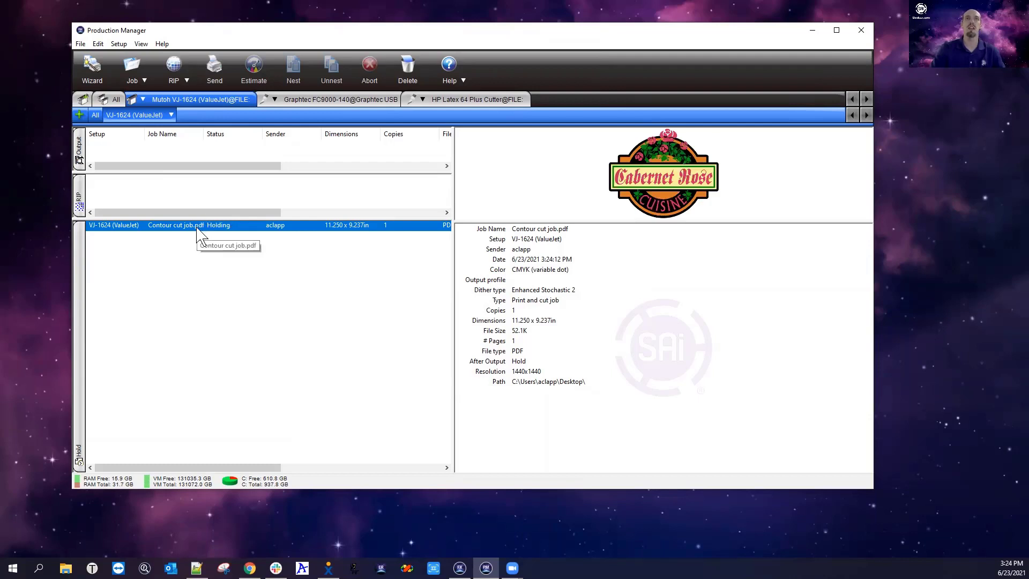
Step: Inspect the cut path of the held "Contour cut job.pdf" in the Cut Contour Preview of its job properties, and close them
{"action": "double_click", "coordinate": [198, 229]}
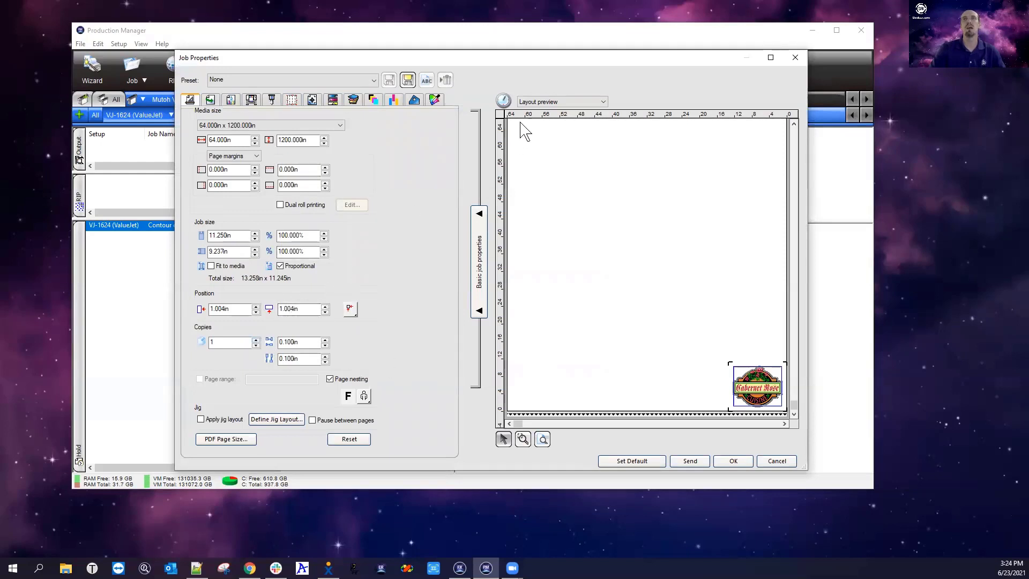
{"action": "left_click", "coordinate": [596, 101]}
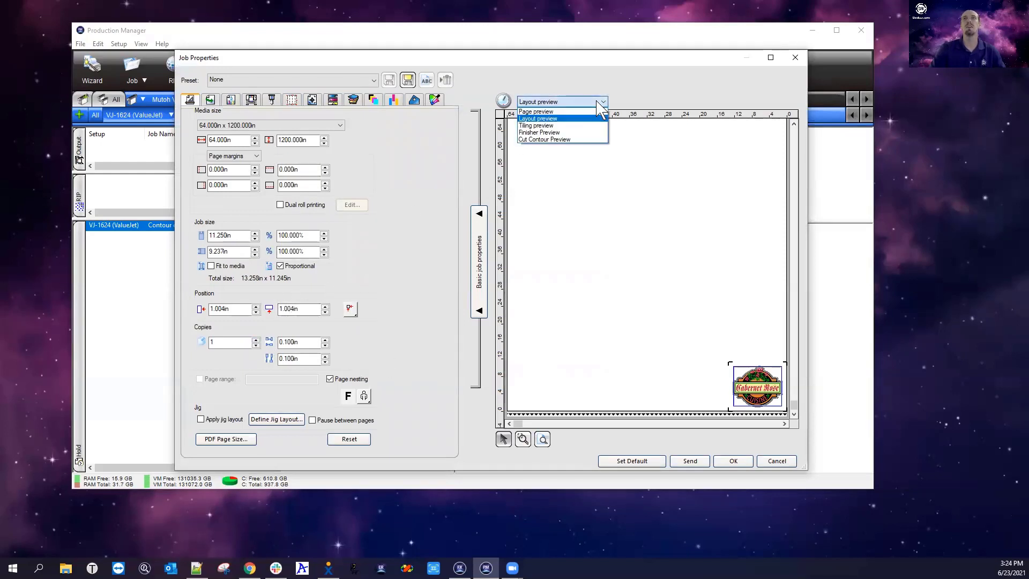
{"action": "left_click", "coordinate": [541, 139]}
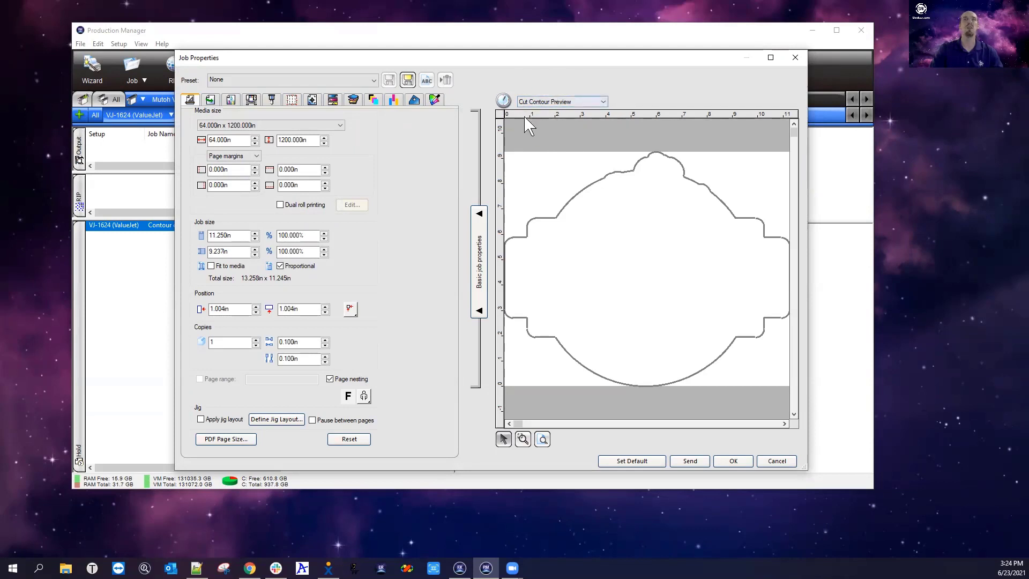
{"action": "left_click", "coordinate": [604, 102]}
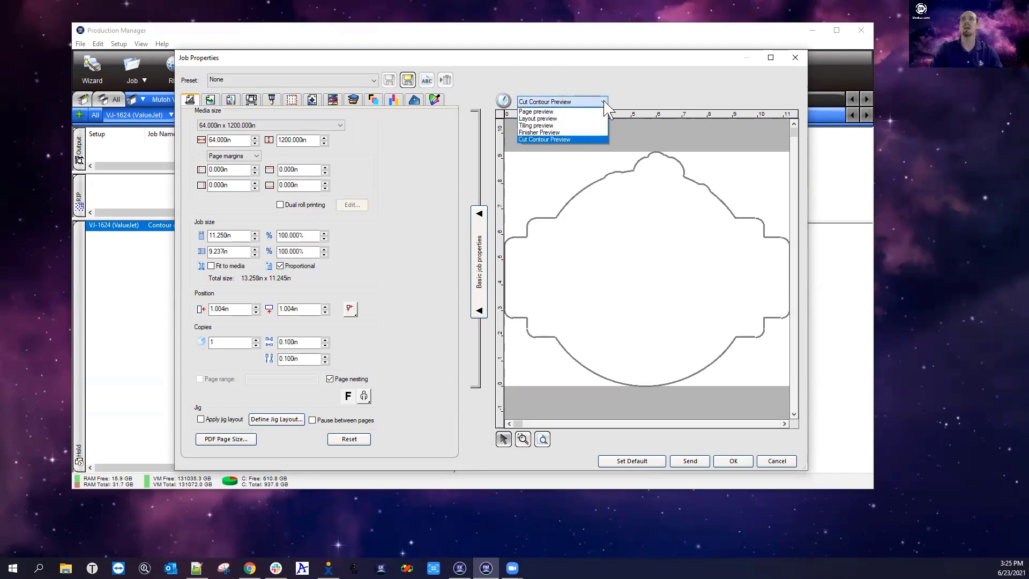
{"action": "left_click", "coordinate": [632, 102]}
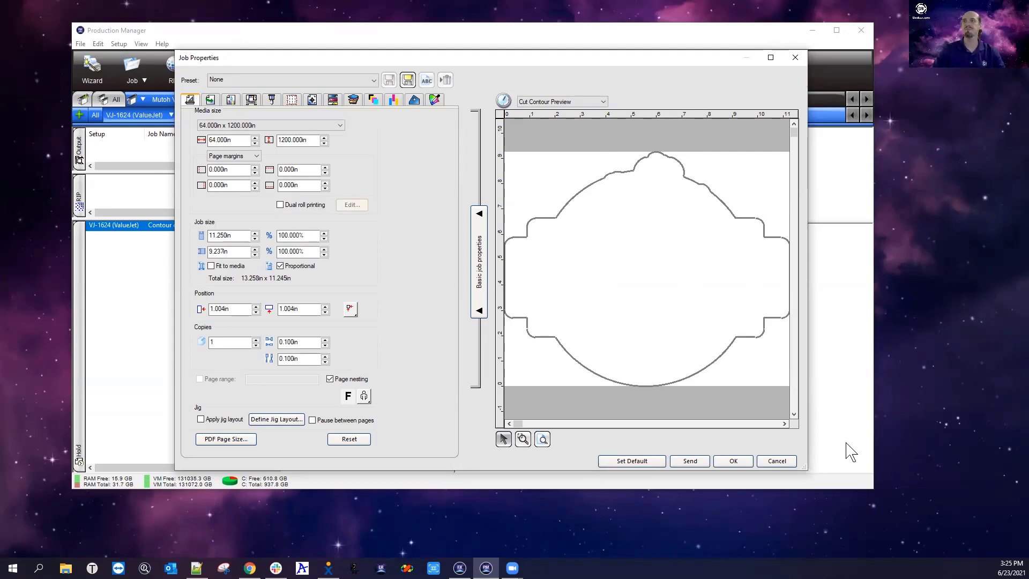
{"action": "left_click", "coordinate": [731, 462]}
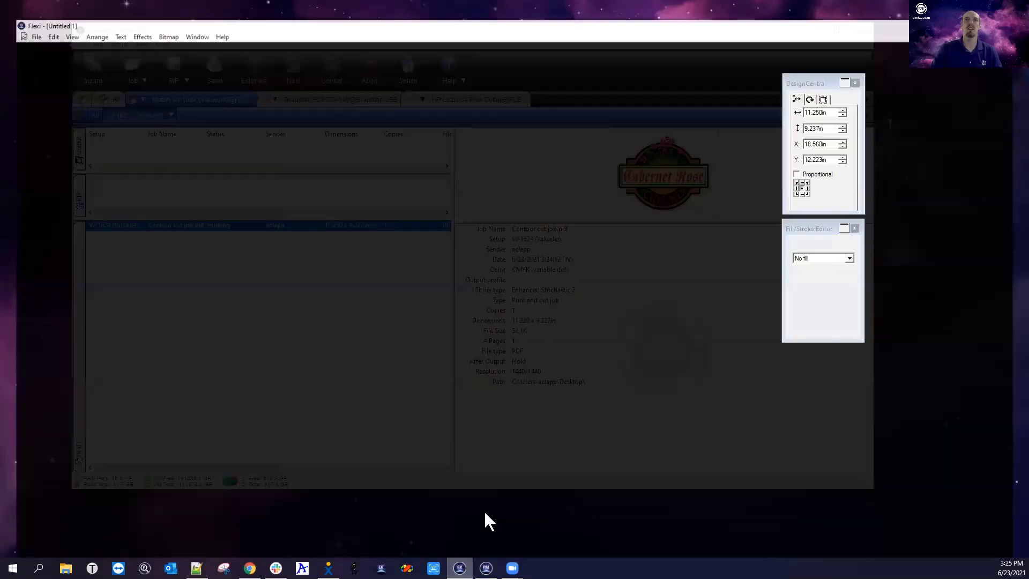
Step: Switch to Flexi and move the whole logo with its contour to about X 16.66 in, Y 13.26 in, and deselect it
{"action": "left_click", "coordinate": [483, 509]}
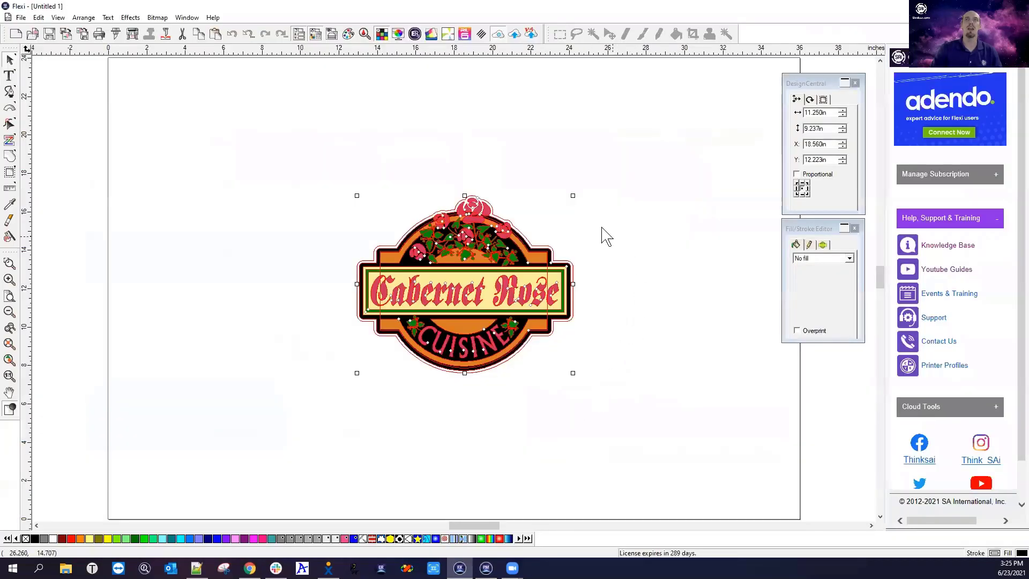
{"action": "left_click_drag", "start_coordinate": [298, 135], "coordinate": [655, 422]}
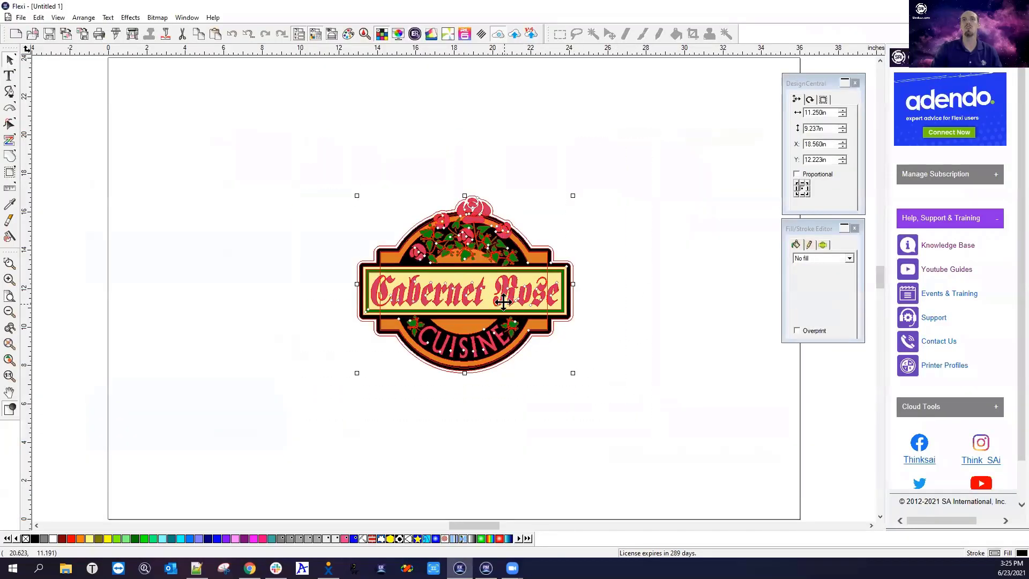
{"action": "left_click_drag", "start_coordinate": [490, 292], "coordinate": [454, 271]}
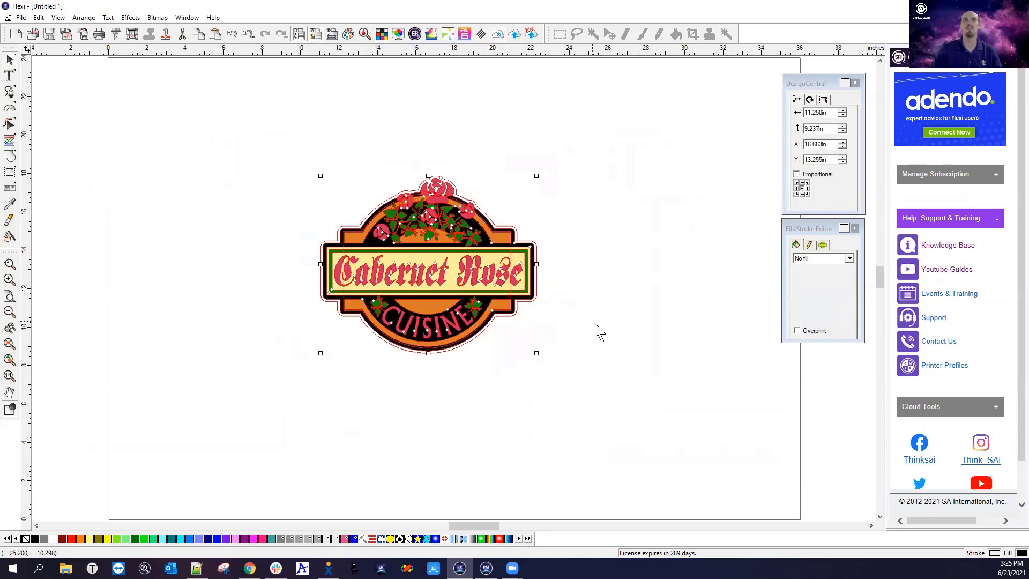
{"action": "left_click", "coordinate": [600, 334]}
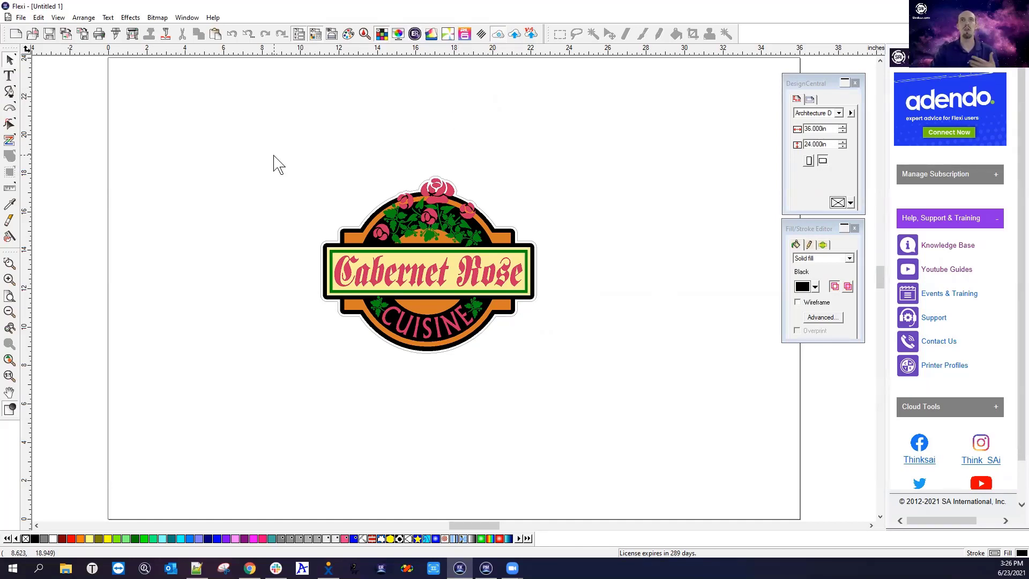
Step: With the whole logo selected, review the path, printer and queue options for sending to VersaWorks, and cancel without sending
{"action": "left_click_drag", "start_coordinate": [280, 142], "coordinate": [620, 387]}
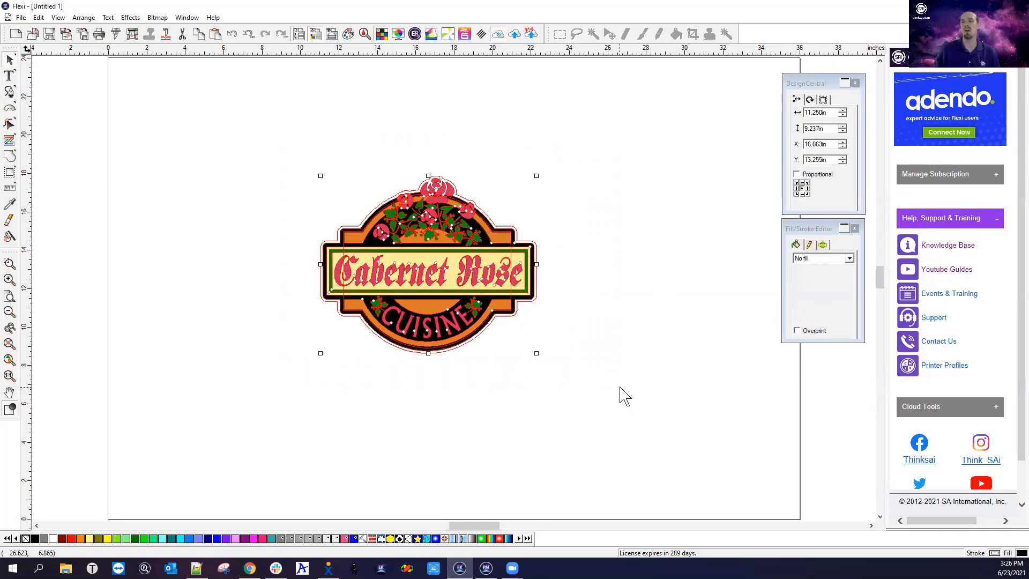
{"action": "left_click", "coordinate": [435, 37]}
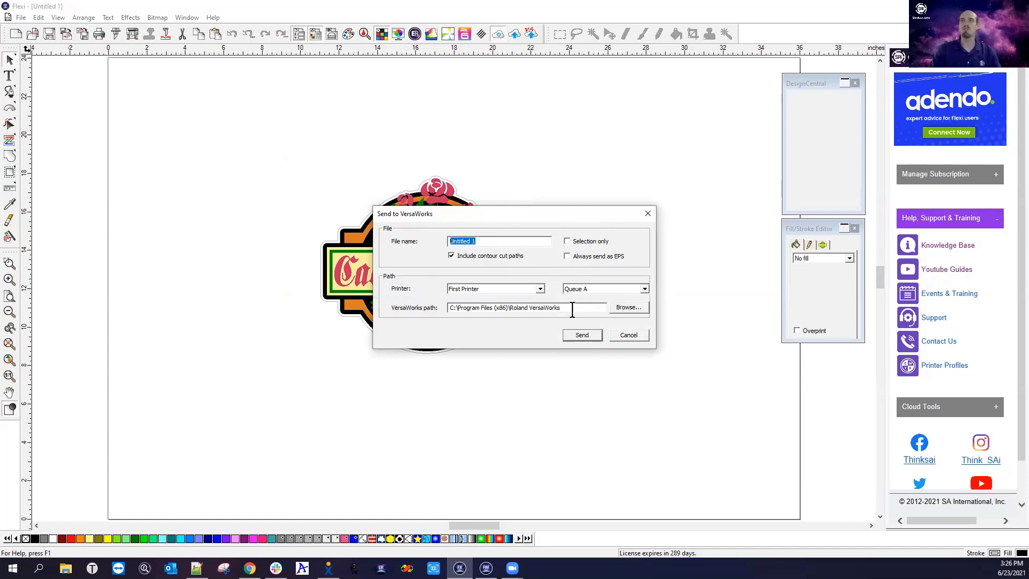
{"action": "left_click_drag", "start_coordinate": [576, 307], "coordinate": [432, 306]}
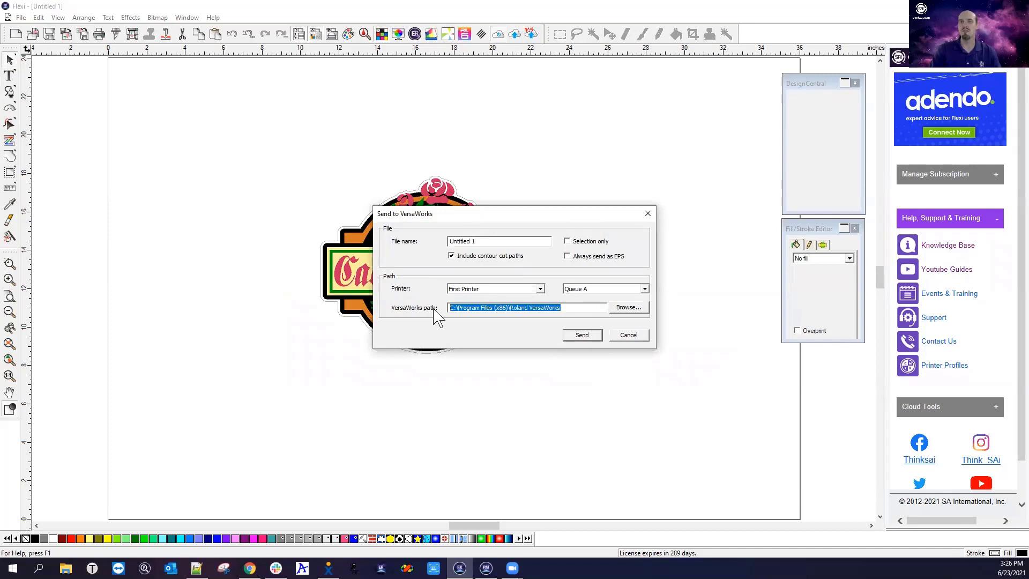
{"action": "left_click", "coordinate": [540, 289]}
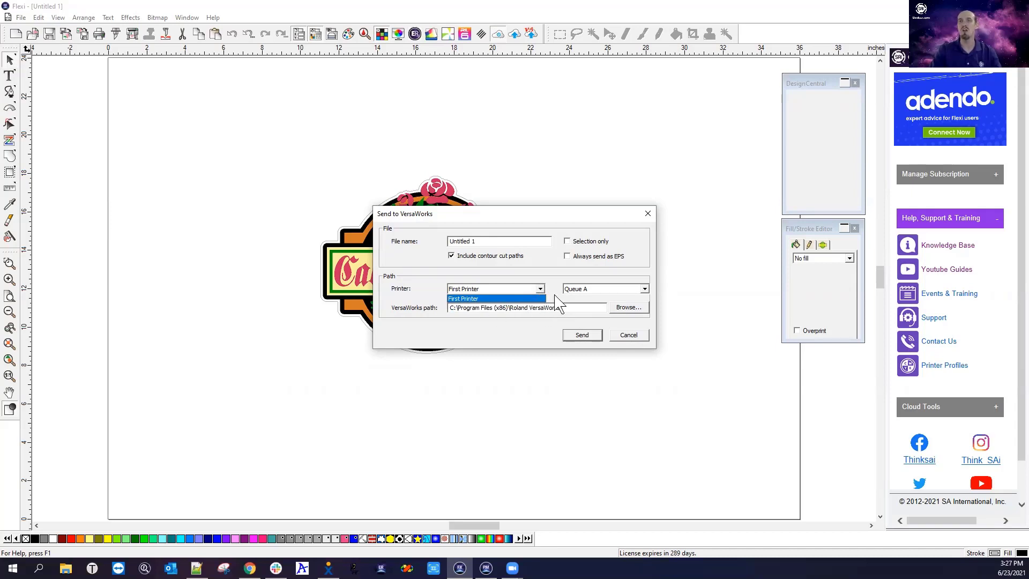
{"action": "left_click", "coordinate": [556, 300]}
{"action": "left_click", "coordinate": [540, 290]}
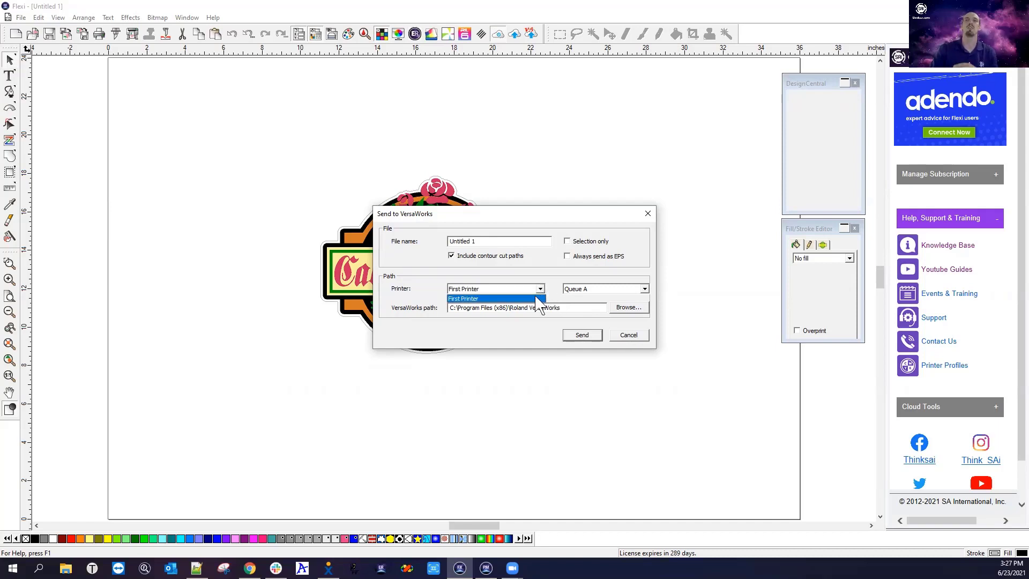
{"action": "left_click", "coordinate": [589, 295]}
{"action": "left_click", "coordinate": [589, 292]}
{"action": "left_click", "coordinate": [590, 285]}
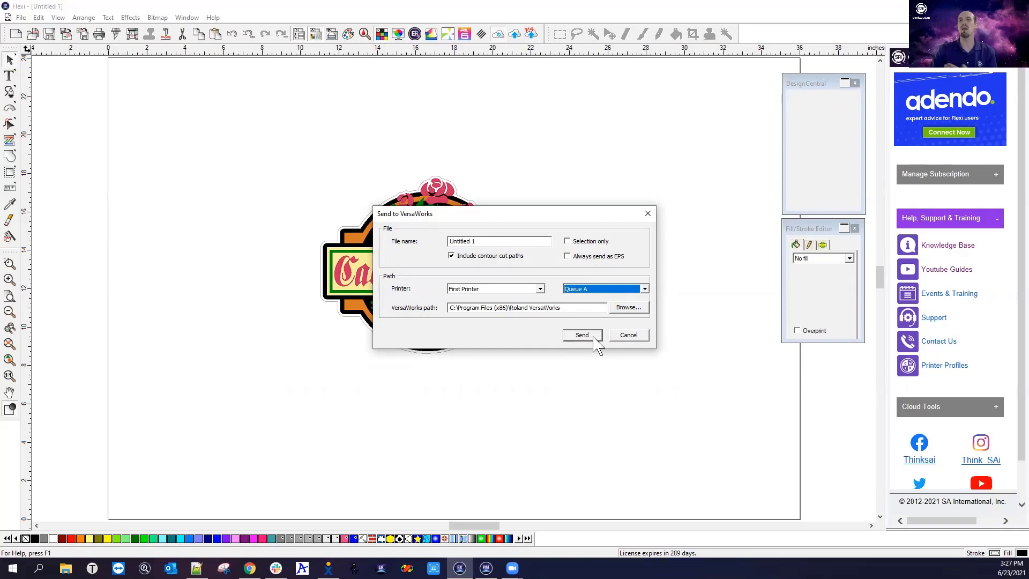
{"action": "left_click", "coordinate": [625, 337]}
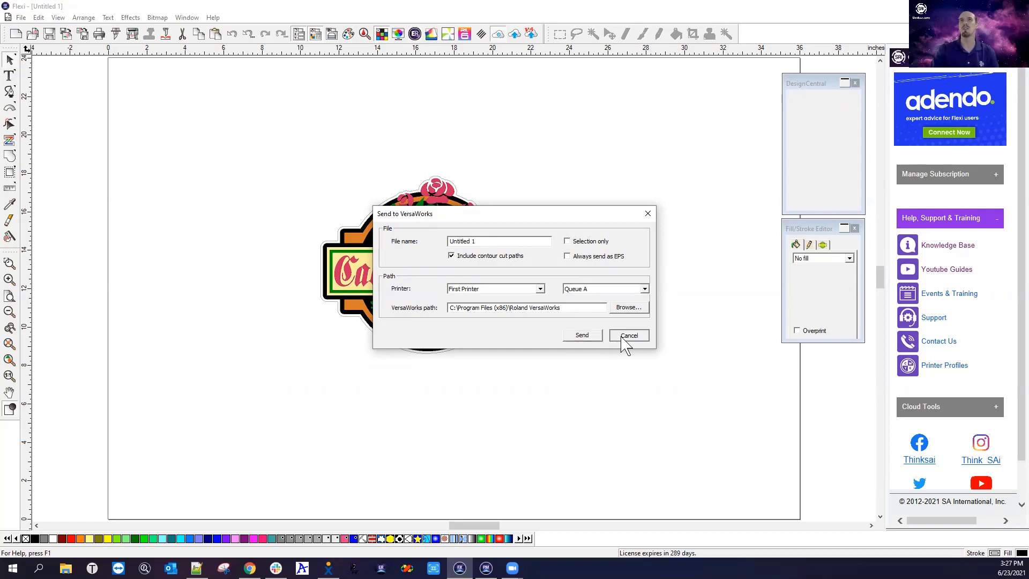
Step: Review the Onyx RIP path and available printers for sending the logo to Onyx, cancel without sending, and deselect the logo
{"action": "left_click", "coordinate": [465, 36]}
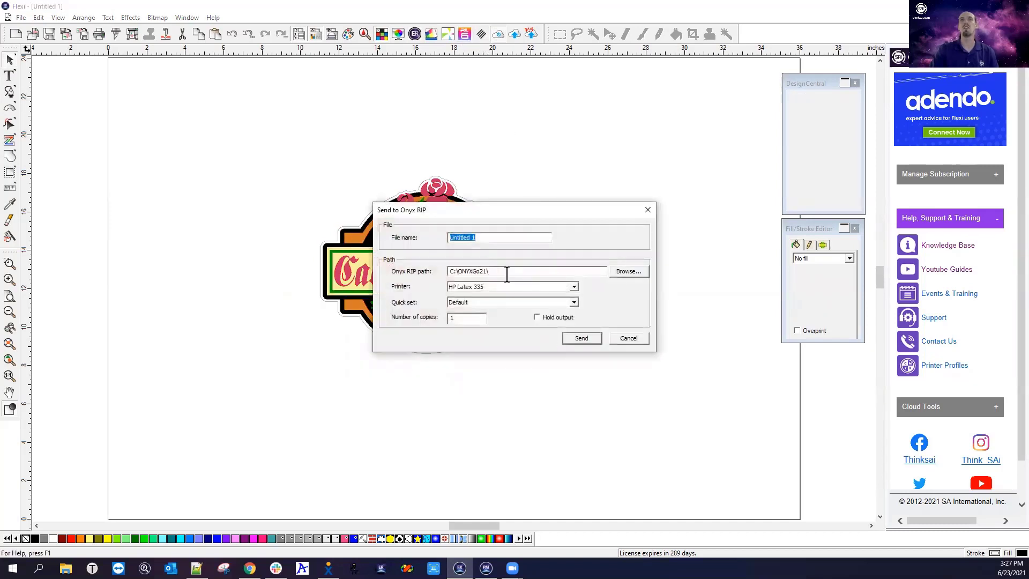
{"action": "left_click_drag", "start_coordinate": [506, 271], "coordinate": [454, 271]}
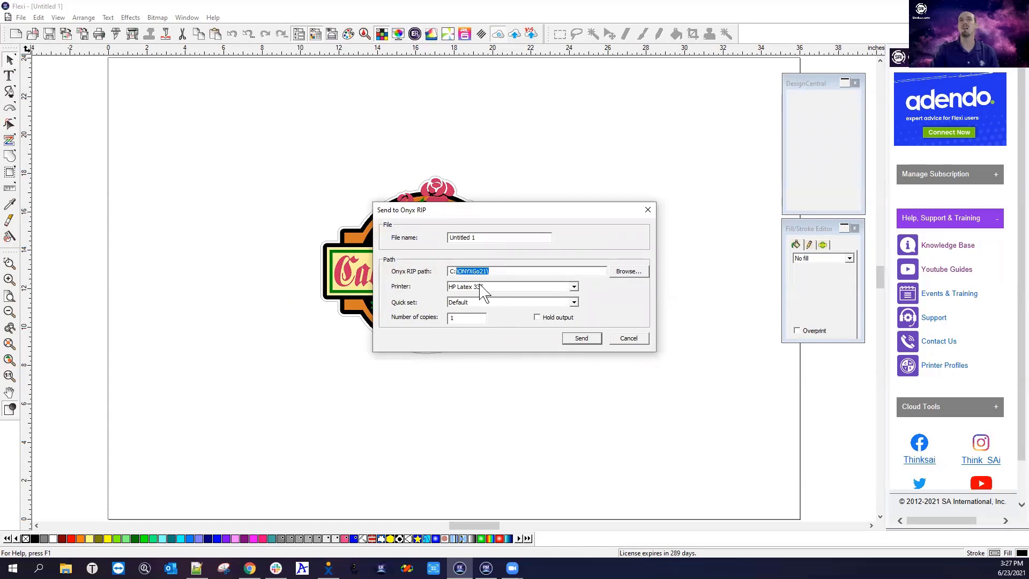
{"action": "left_click", "coordinate": [512, 292]}
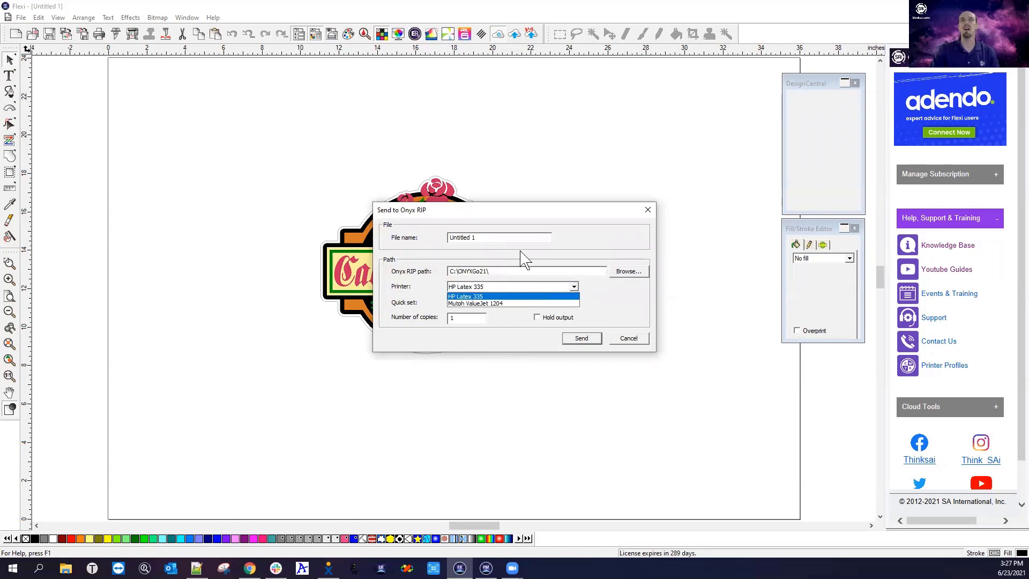
{"action": "left_click", "coordinate": [523, 257]}
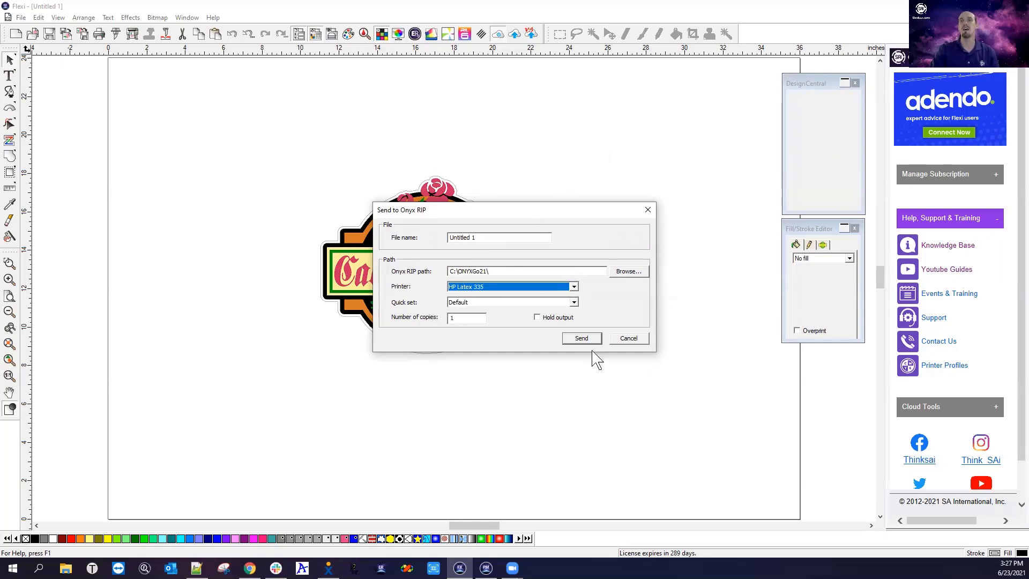
{"action": "left_click", "coordinate": [629, 338]}
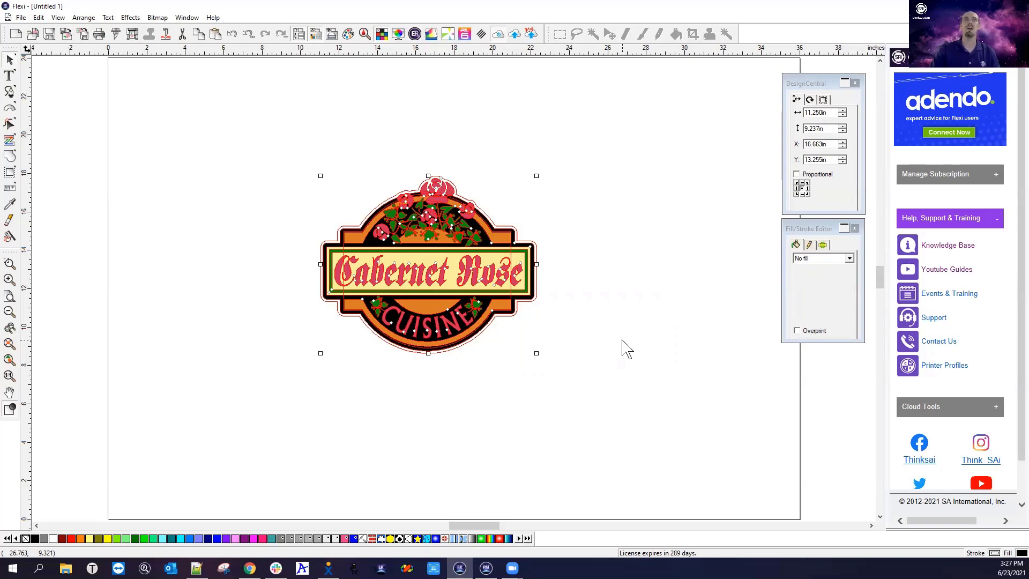
{"action": "left_click", "coordinate": [622, 340]}
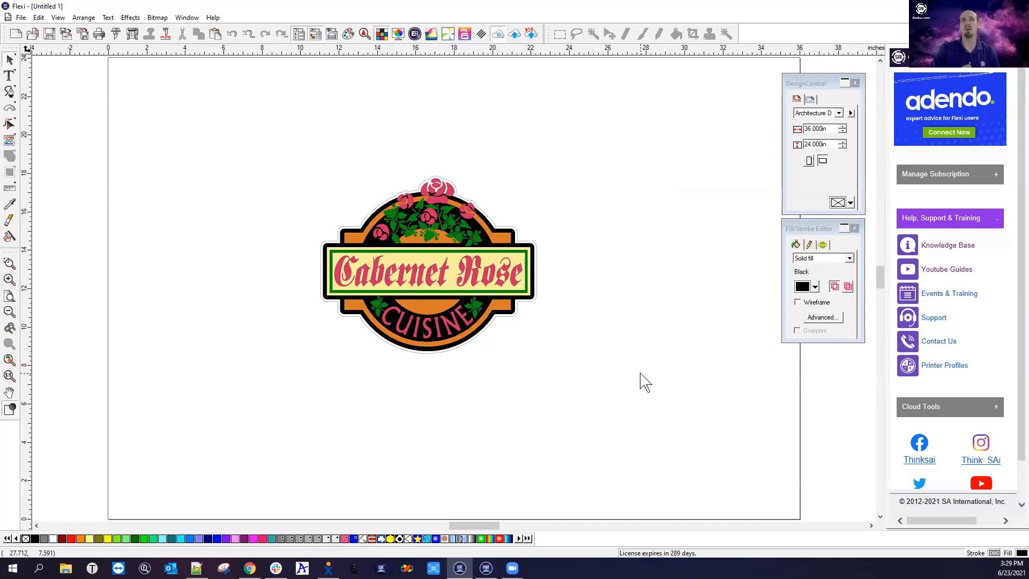
Step: Select the whole logo with its contour and start adding contour cut marks around it
{"action": "left_click_drag", "start_coordinate": [287, 138], "coordinate": [627, 405]}
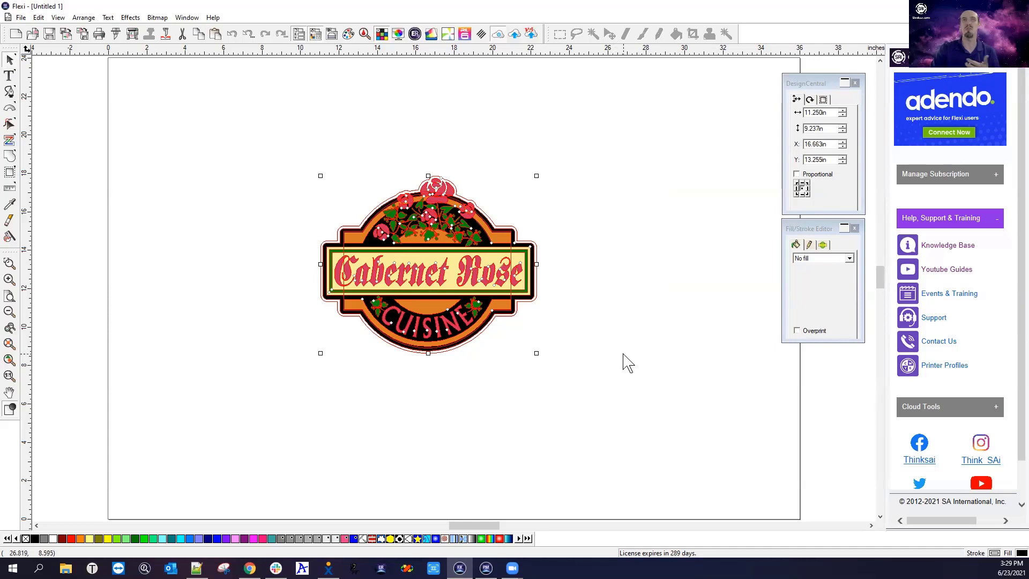
{"action": "left_click", "coordinate": [132, 17]}
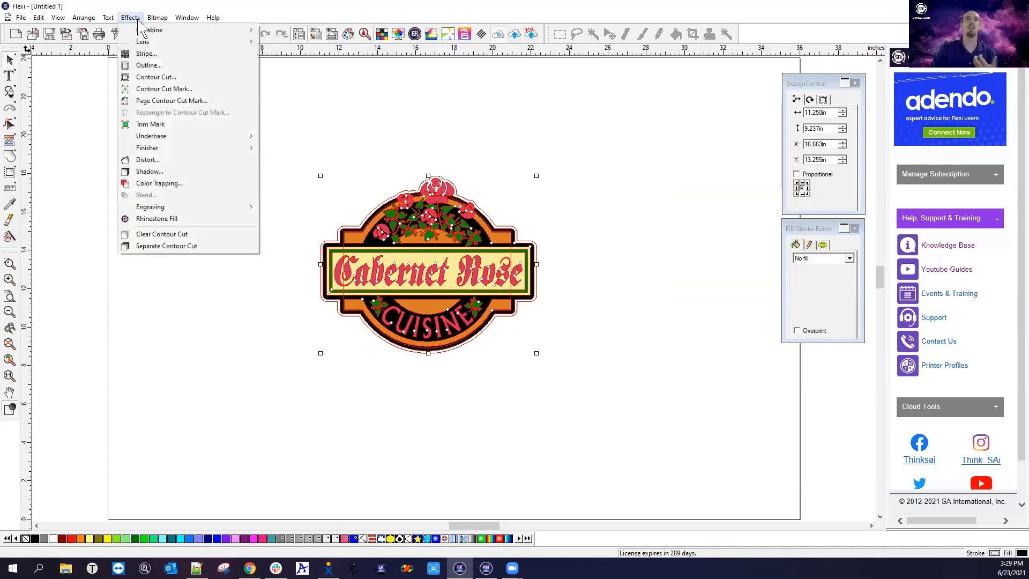
{"action": "left_click", "coordinate": [197, 91]}
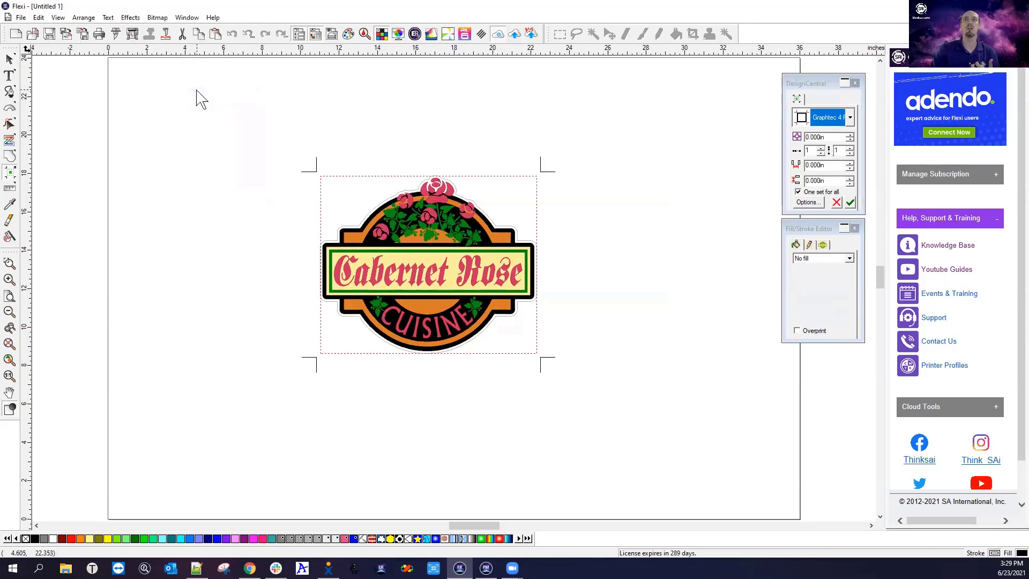
Step: Try HP Barcode as the contour cut mark type around the logo
{"action": "left_click", "coordinate": [849, 117]}
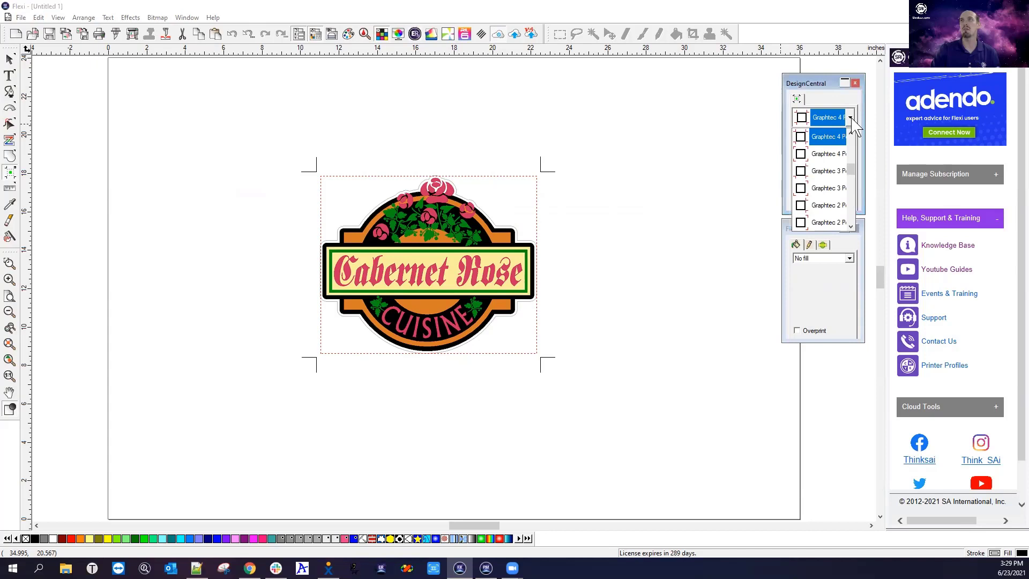
{"action": "left_click_drag", "start_coordinate": [856, 176], "coordinate": [856, 203]}
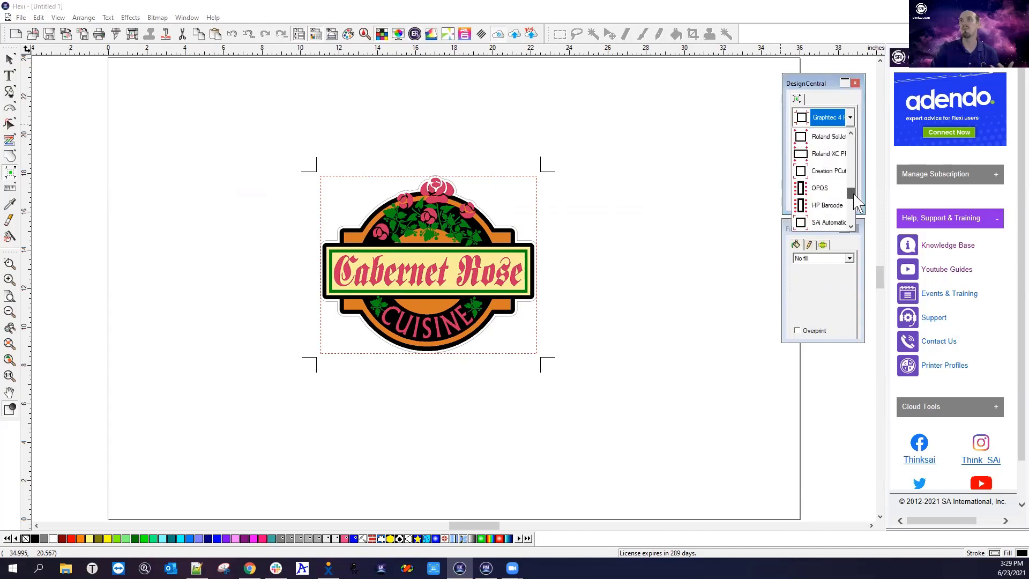
{"action": "left_click", "coordinate": [828, 205]}
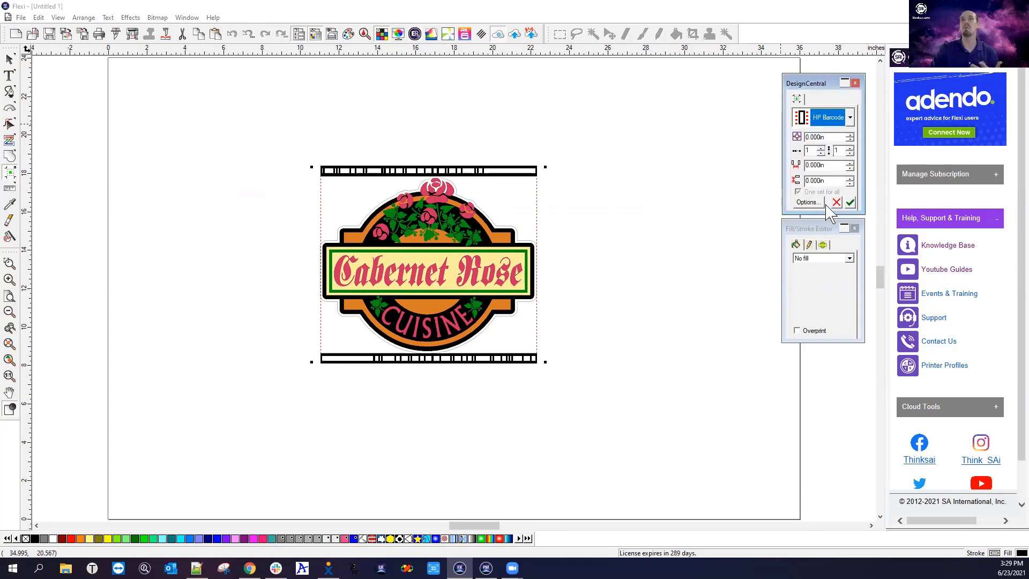
Step: Try the OPOS mark type around the logo with the OPOS Xtra option
{"action": "left_click", "coordinate": [850, 119]}
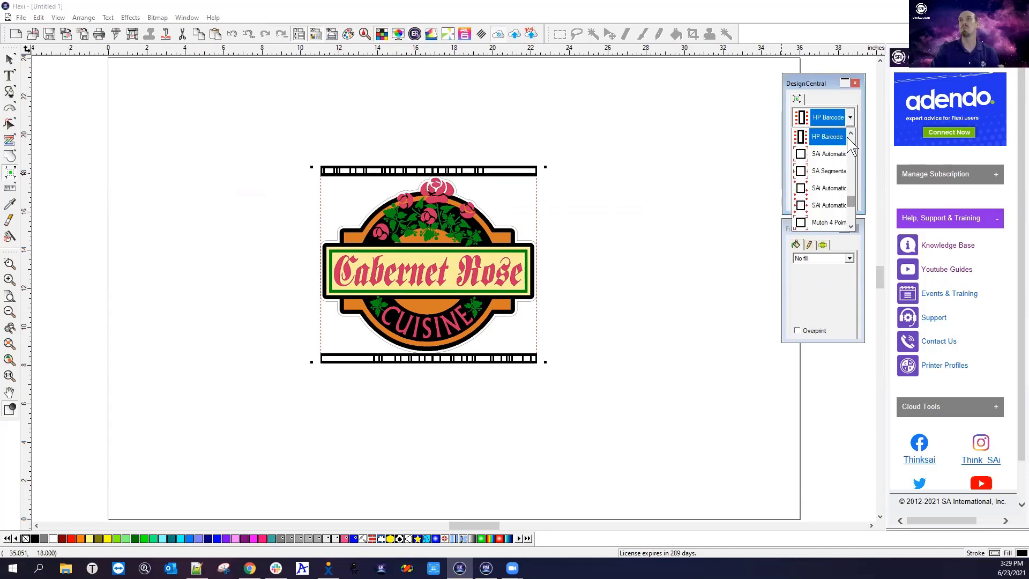
{"action": "left_click", "coordinate": [849, 130]}
{"action": "left_click", "coordinate": [849, 130]}
{"action": "left_click", "coordinate": [832, 154]}
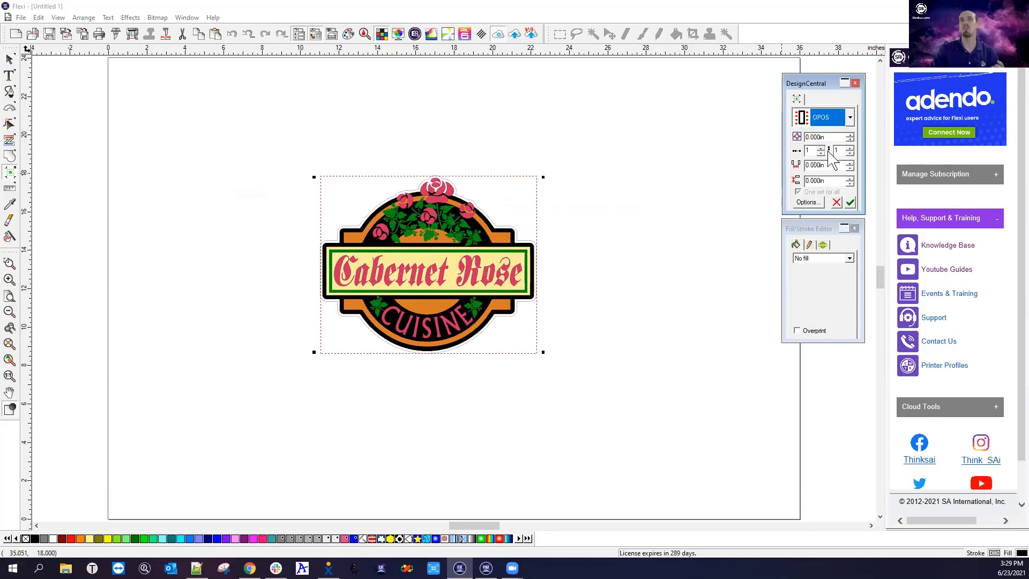
{"action": "left_click", "coordinate": [817, 203]}
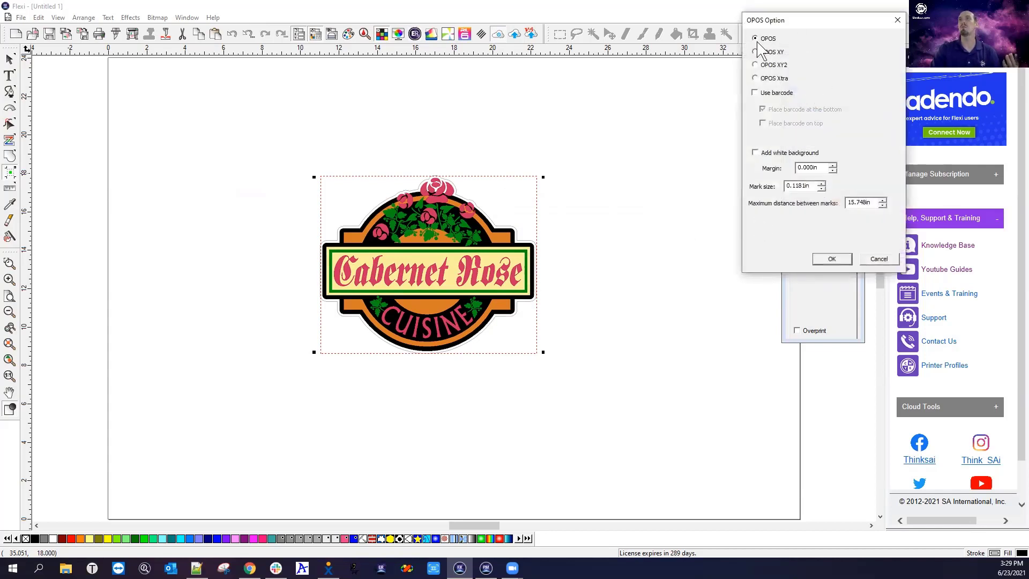
{"action": "left_click", "coordinate": [777, 79]}
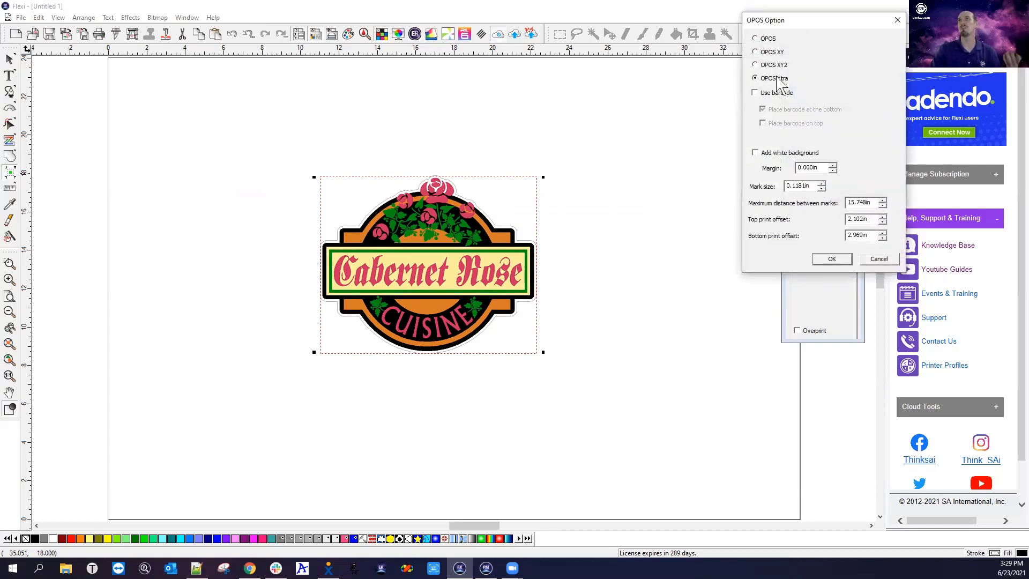
{"action": "left_click", "coordinate": [832, 259]}
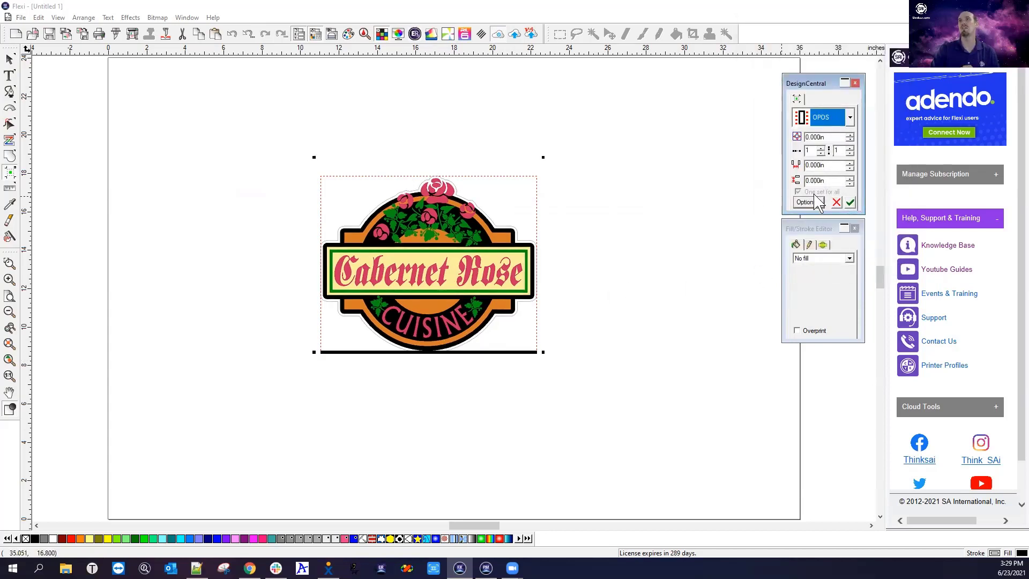
Step: Set the contour cut mark type to the first Graphtec 4 Point option, apply the marks around the logo, and deselect
{"action": "left_click", "coordinate": [849, 118]}
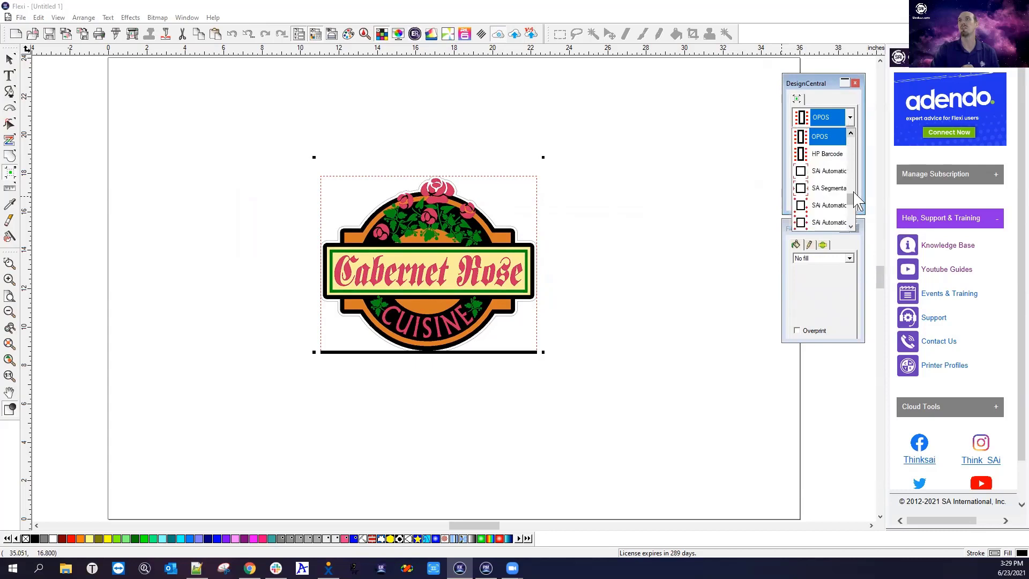
{"action": "left_click_drag", "start_coordinate": [851, 210], "coordinate": [852, 161]}
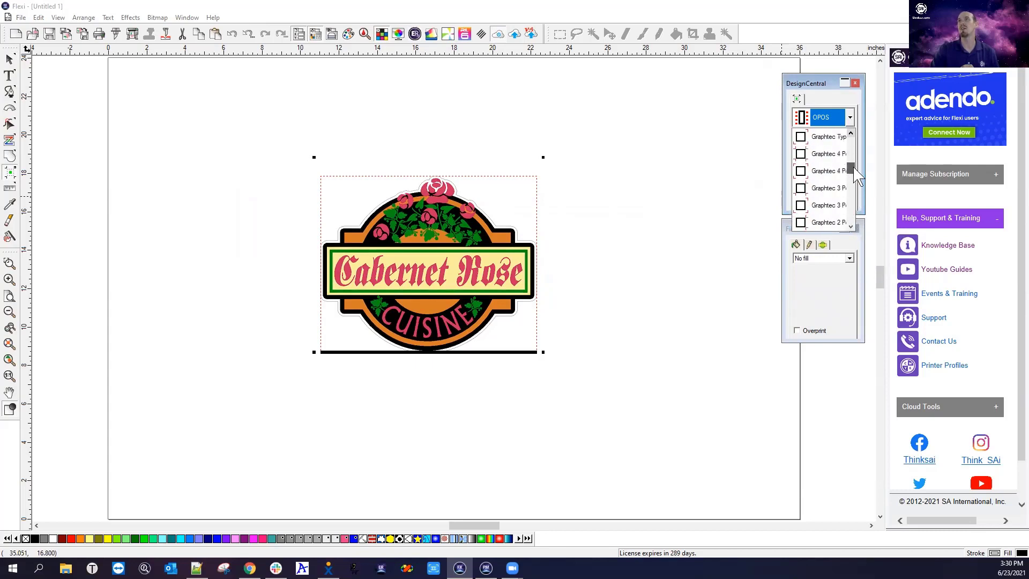
{"action": "left_click", "coordinate": [835, 154]}
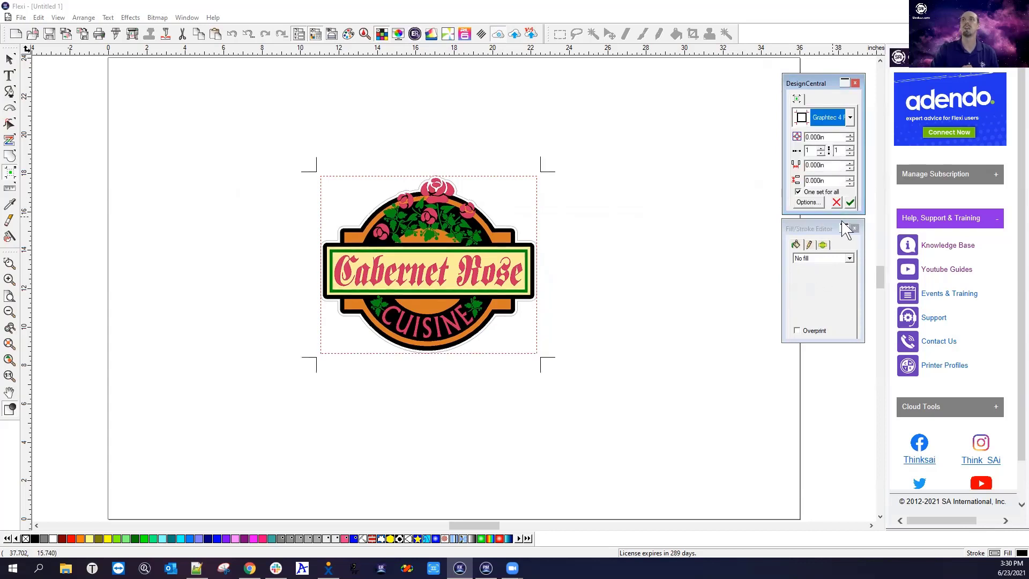
{"action": "left_click", "coordinate": [850, 202]}
{"action": "left_click", "coordinate": [599, 344]}
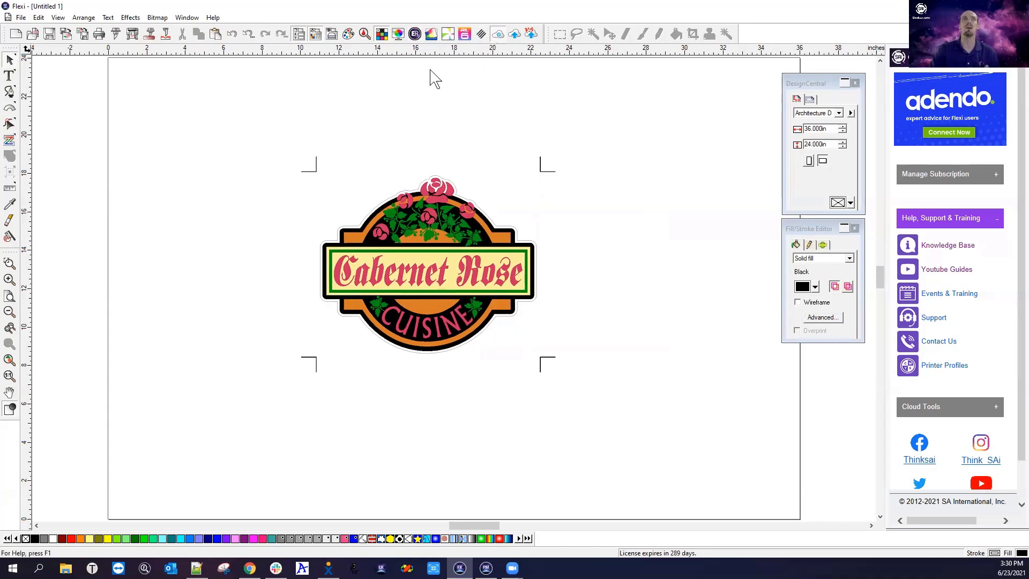
Step: Review the registration mark, advanced, driver and general settings for cutting the contour on the Graphtec FC9000-140, and close without sending
{"action": "left_click", "coordinate": [21, 18]}
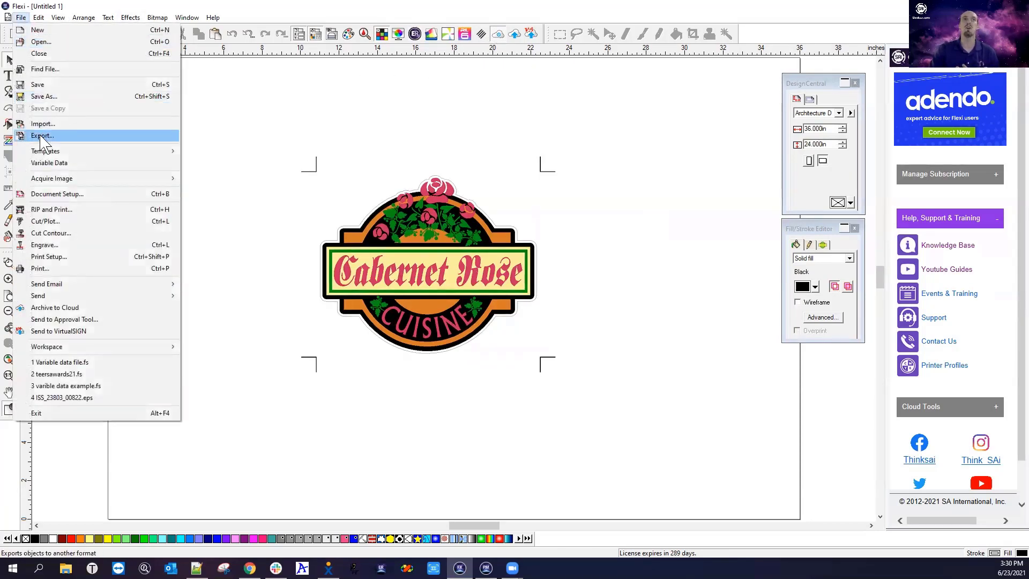
{"action": "left_click", "coordinate": [287, 115]}
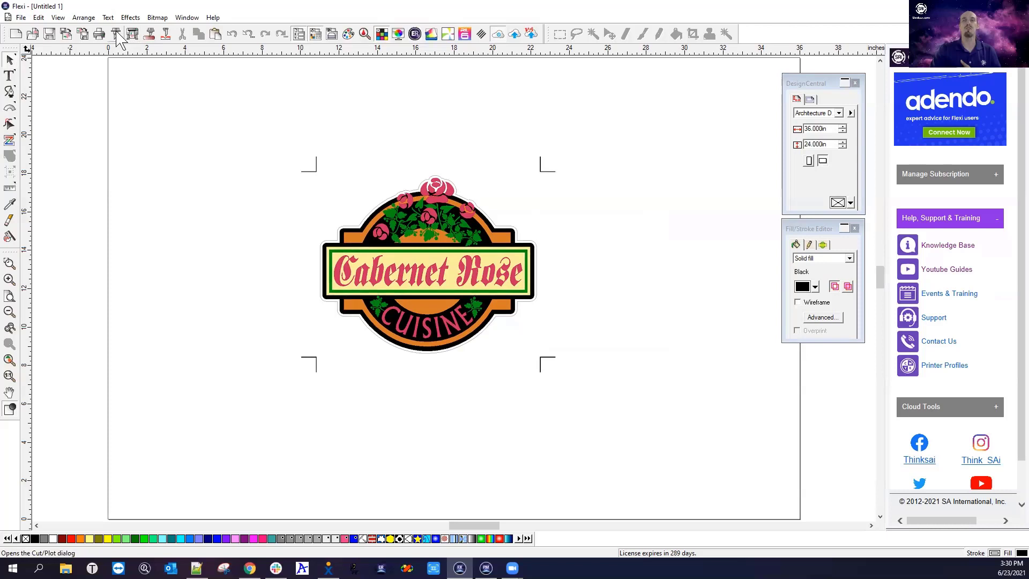
{"action": "left_click", "coordinate": [150, 39]}
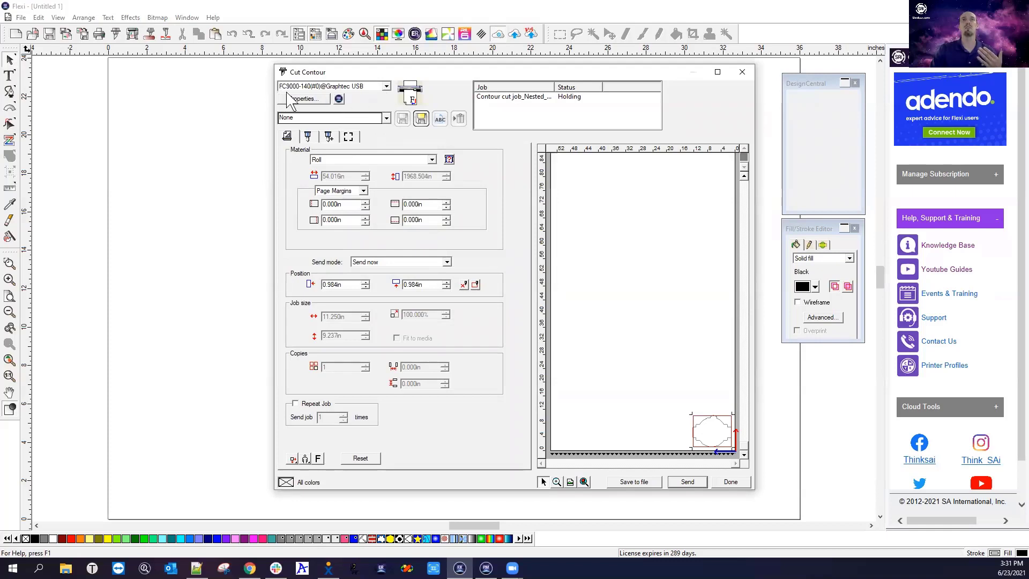
{"action": "left_click", "coordinate": [348, 136]}
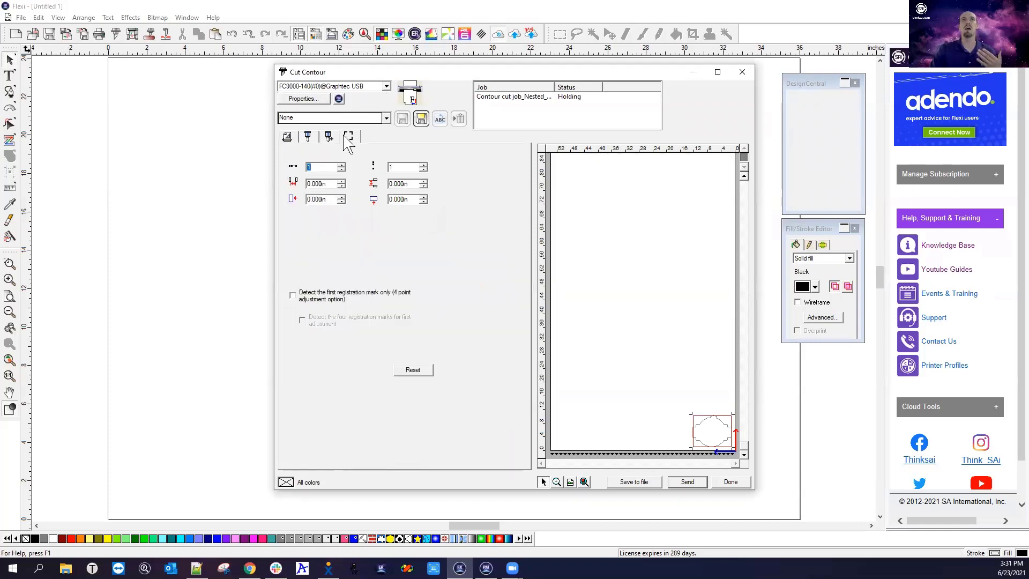
{"action": "left_click", "coordinate": [328, 137]}
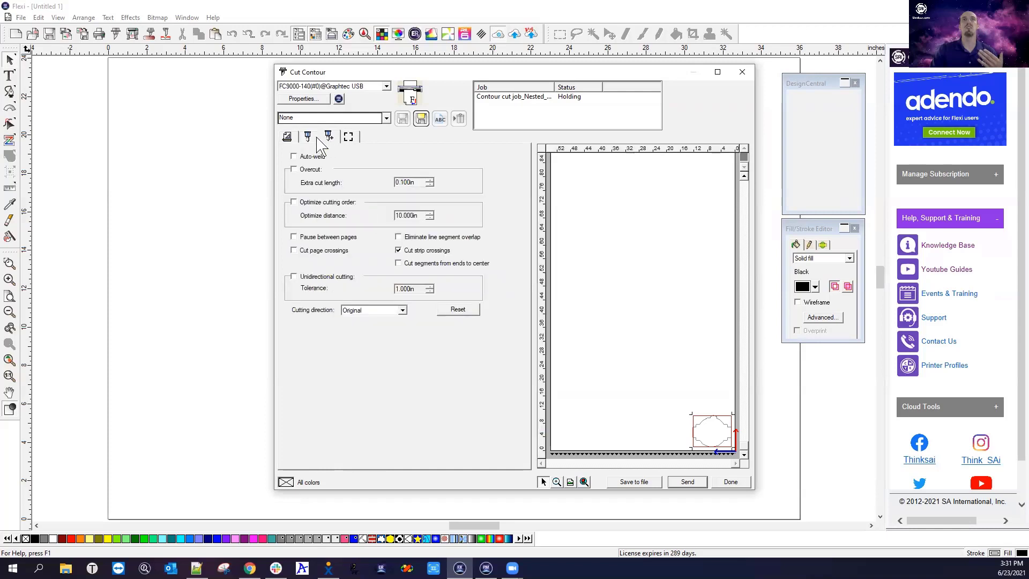
{"action": "left_click", "coordinate": [294, 141]}
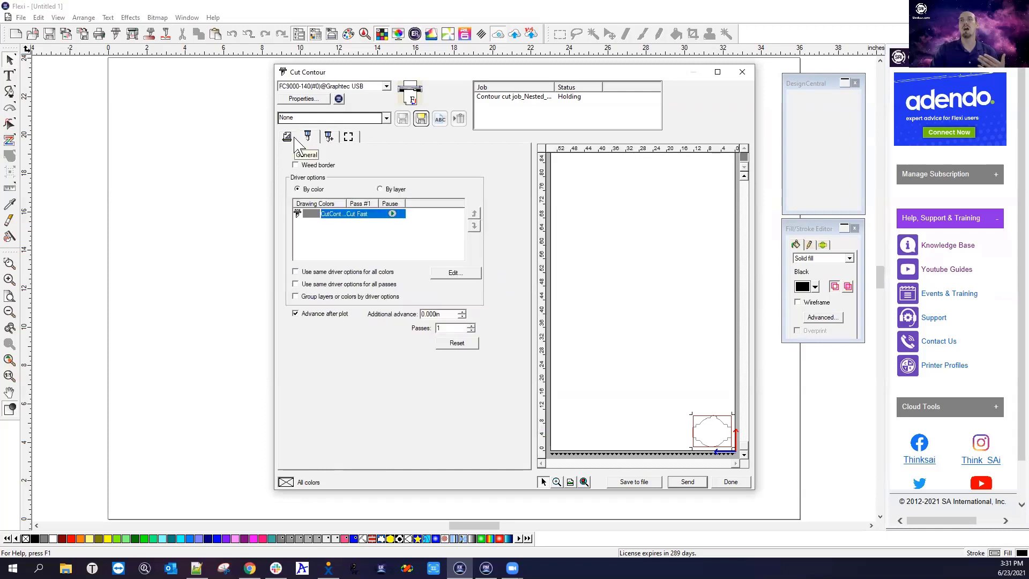
{"action": "left_click", "coordinate": [292, 138]}
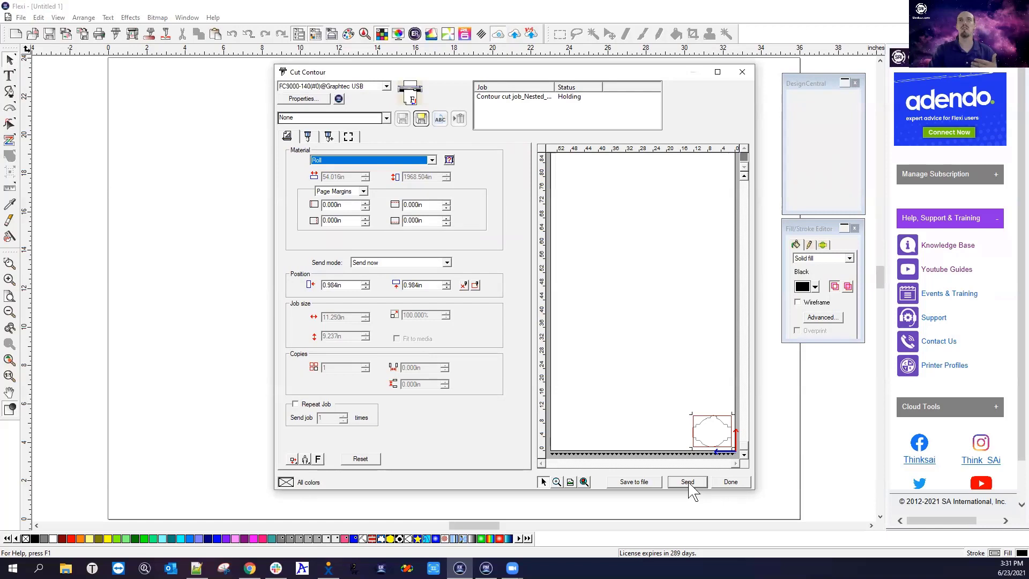
{"action": "left_click", "coordinate": [741, 72]}
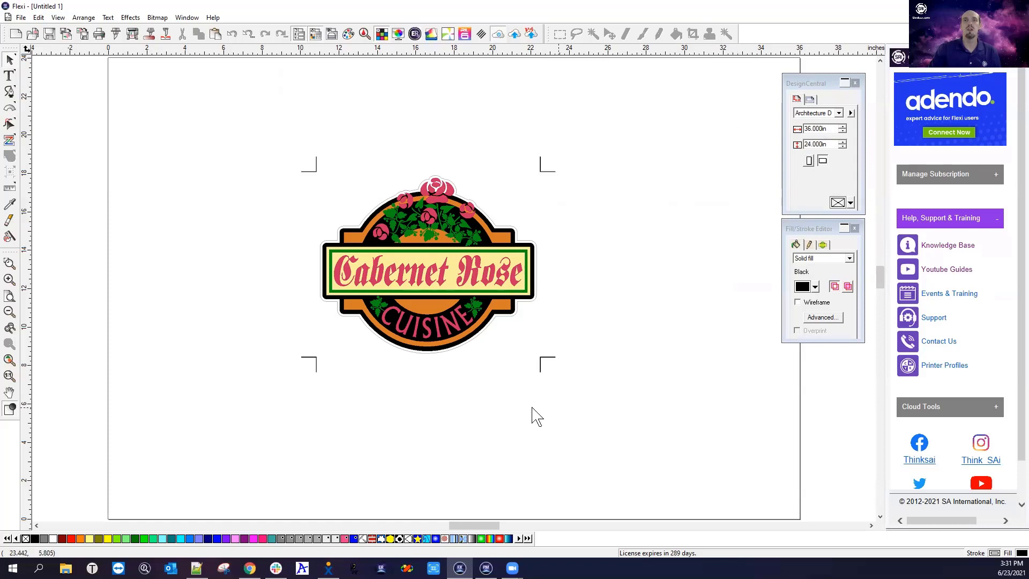
Step: Switch to Production Manager and remove the held "Contour cut job.pdf" from the VJ-1624 (ValueJet) queue
{"action": "mouse_move", "coordinate": [486, 568]}
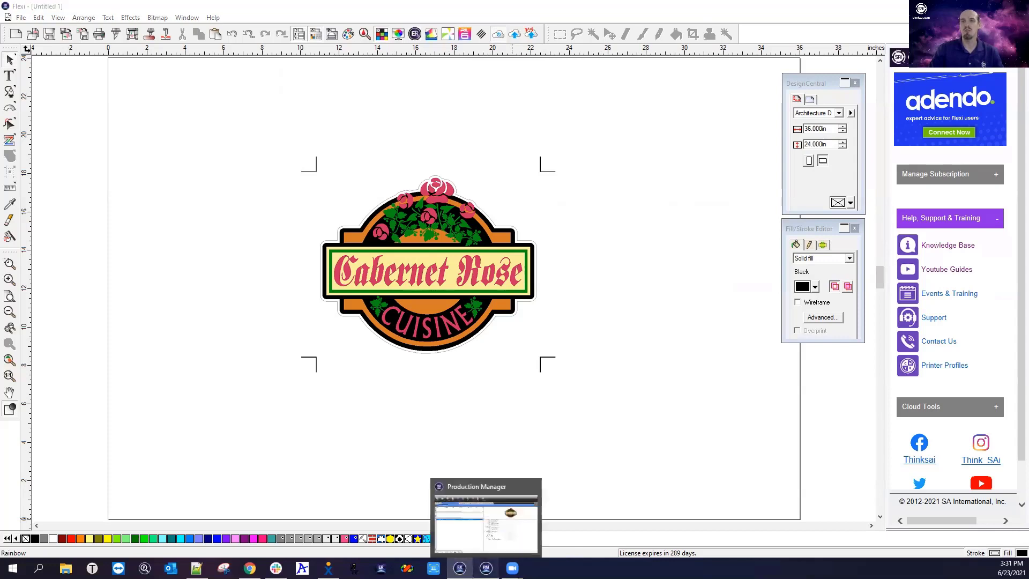
{"action": "left_click", "coordinate": [484, 517]}
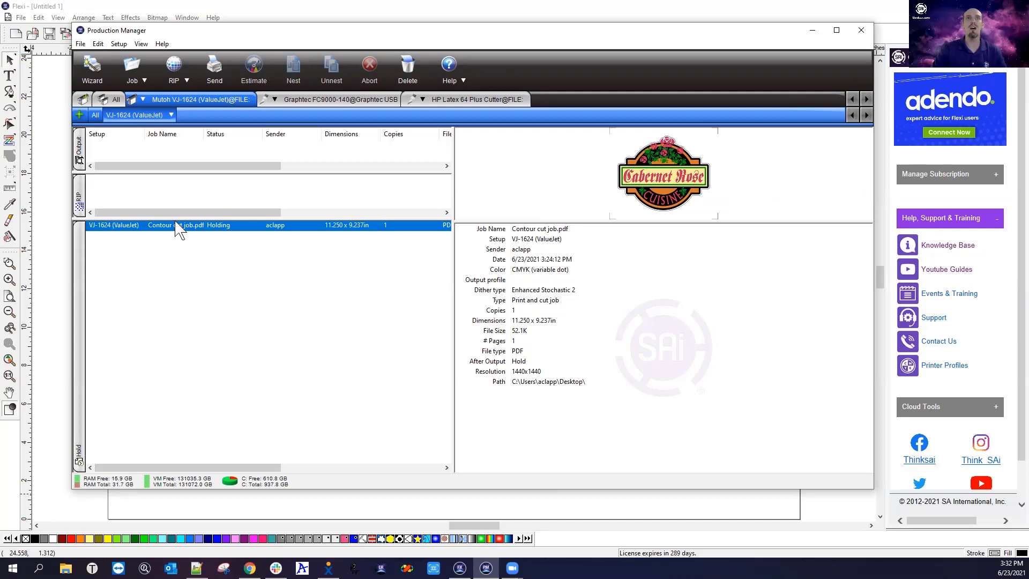
{"action": "left_click_drag", "start_coordinate": [179, 231], "coordinate": [188, 161]}
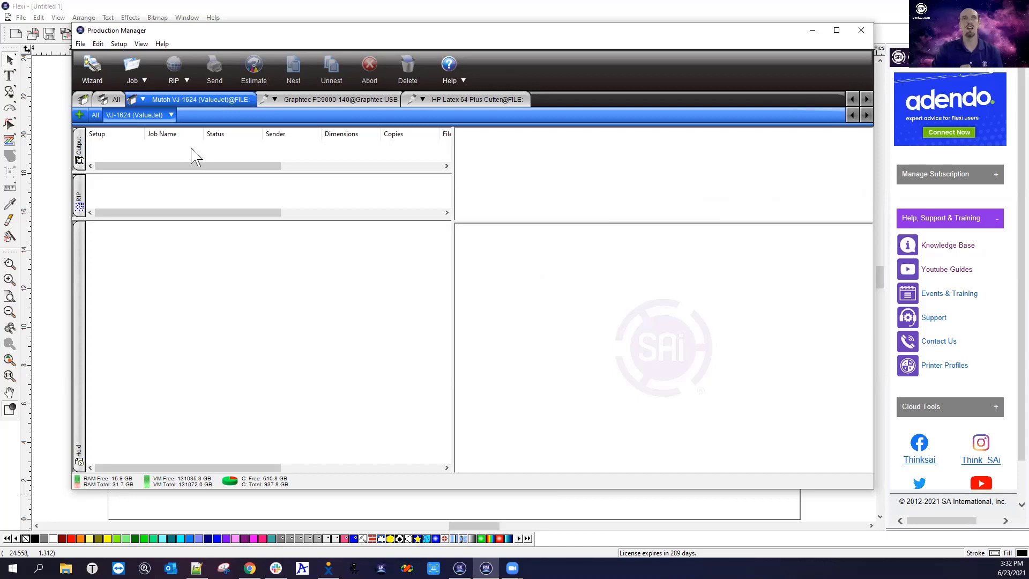
Step: Add Dolls.tif from the Flexi Samples Tiffs folder to the VJ-1624 (ValueJet) setup, with the file type set to All Readable
{"action": "left_click", "coordinate": [171, 115]}
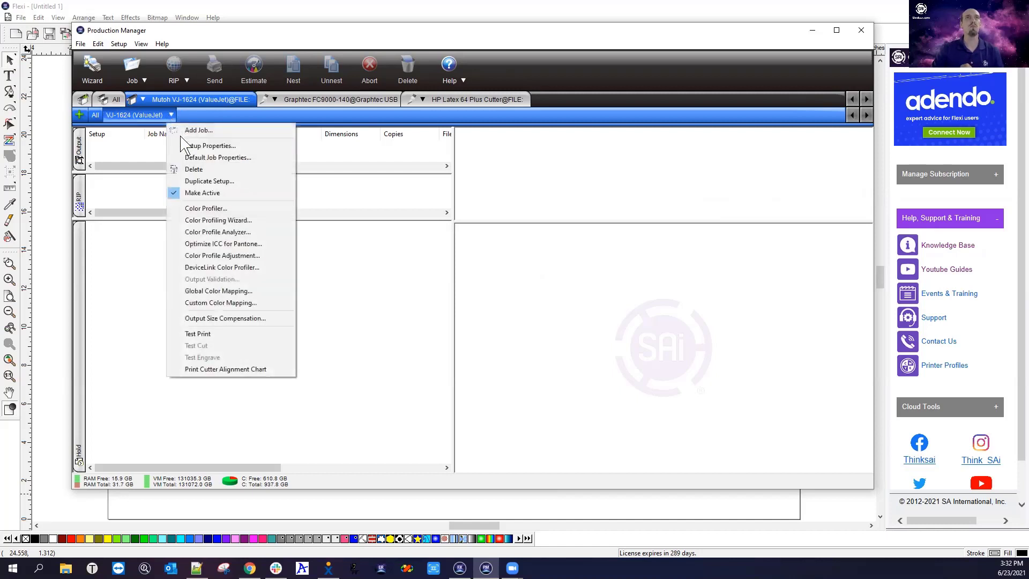
{"action": "left_click", "coordinate": [190, 132]}
{"action": "left_click", "coordinate": [290, 167]}
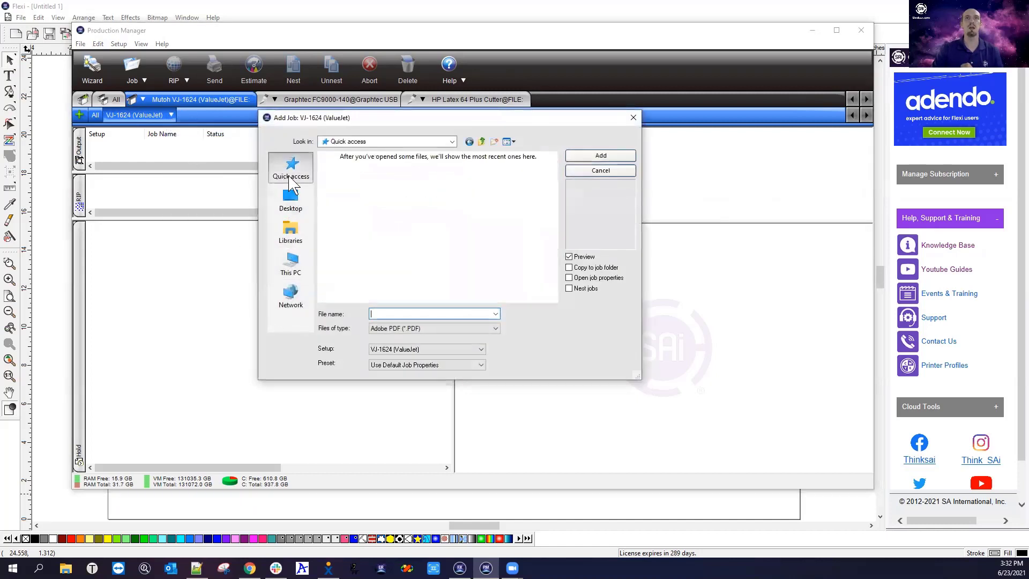
{"action": "double_click", "coordinate": [362, 207]}
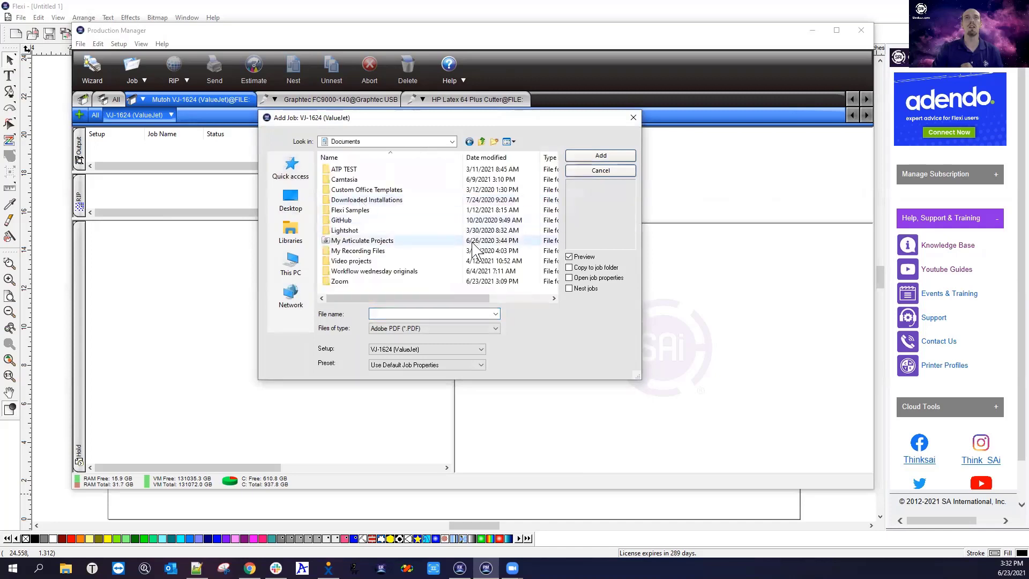
{"action": "double_click", "coordinate": [358, 211]}
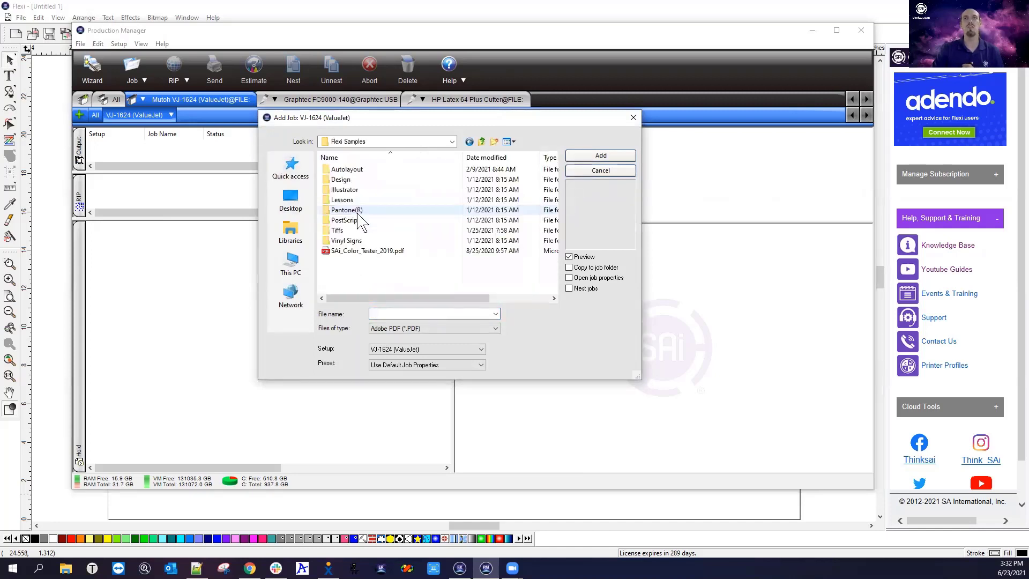
{"action": "double_click", "coordinate": [338, 230]}
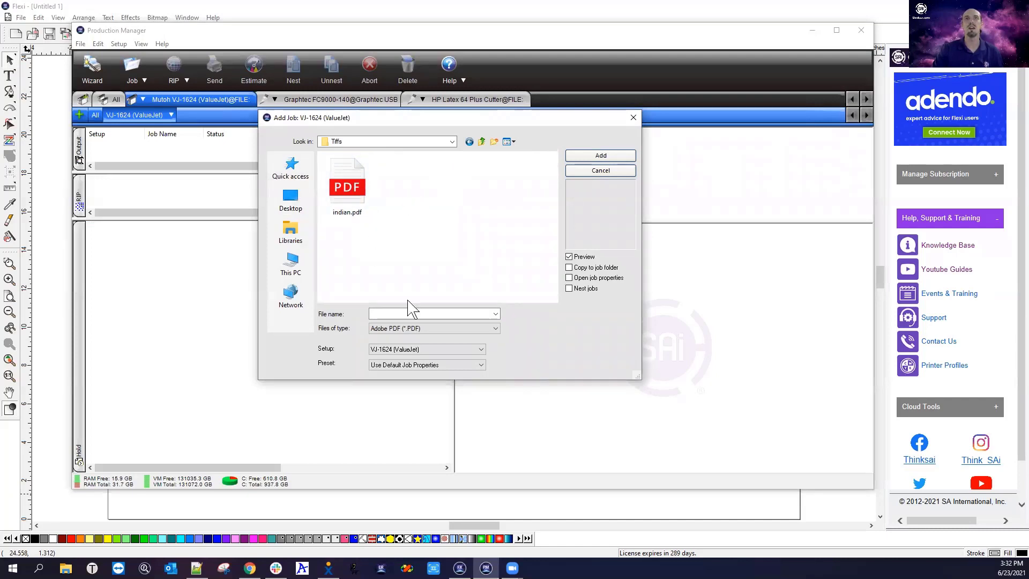
{"action": "left_click", "coordinate": [482, 329]}
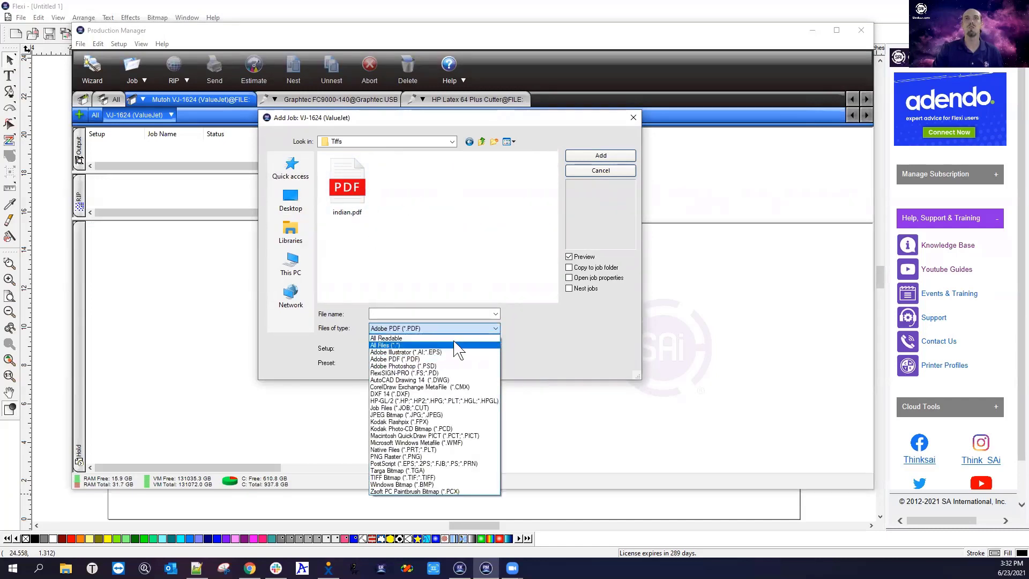
{"action": "left_click", "coordinate": [456, 338]}
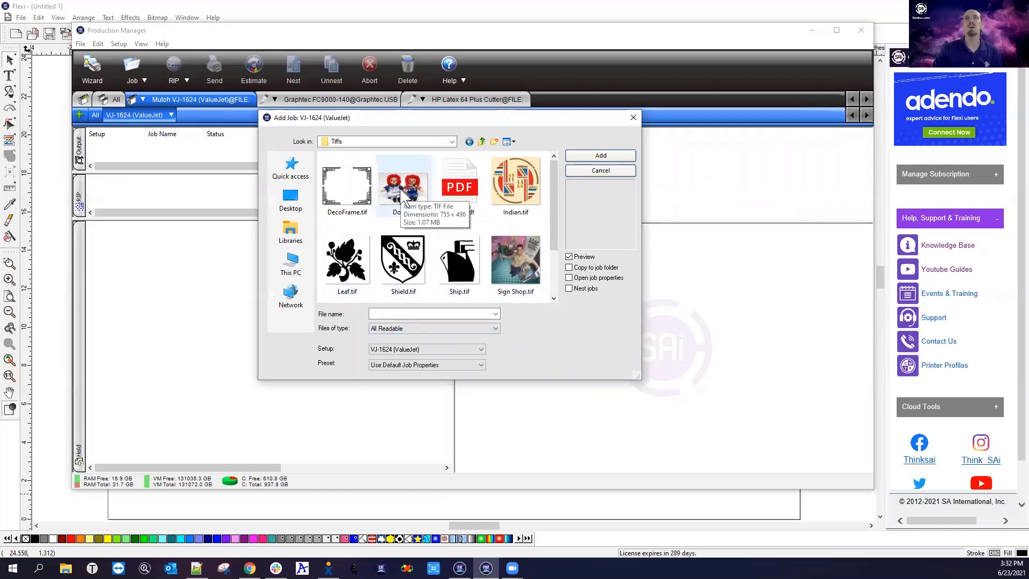
{"action": "left_click", "coordinate": [416, 196]}
{"action": "left_click", "coordinate": [601, 156]}
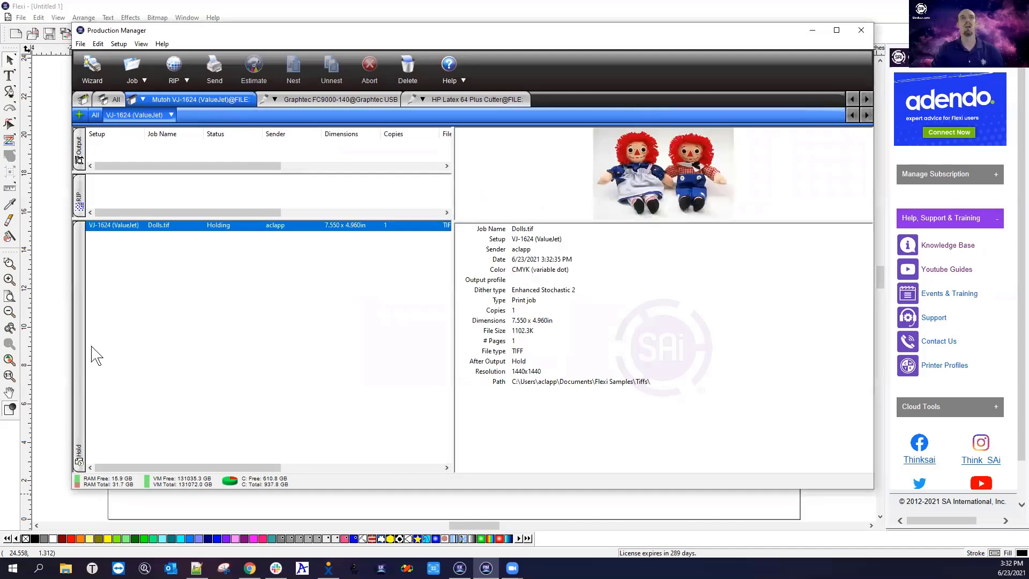
Step: Open the job properties of Dolls.tif and enable cutting along the page border, keeping the FC9000-140 as the cutting device
{"action": "double_click", "coordinate": [122, 225]}
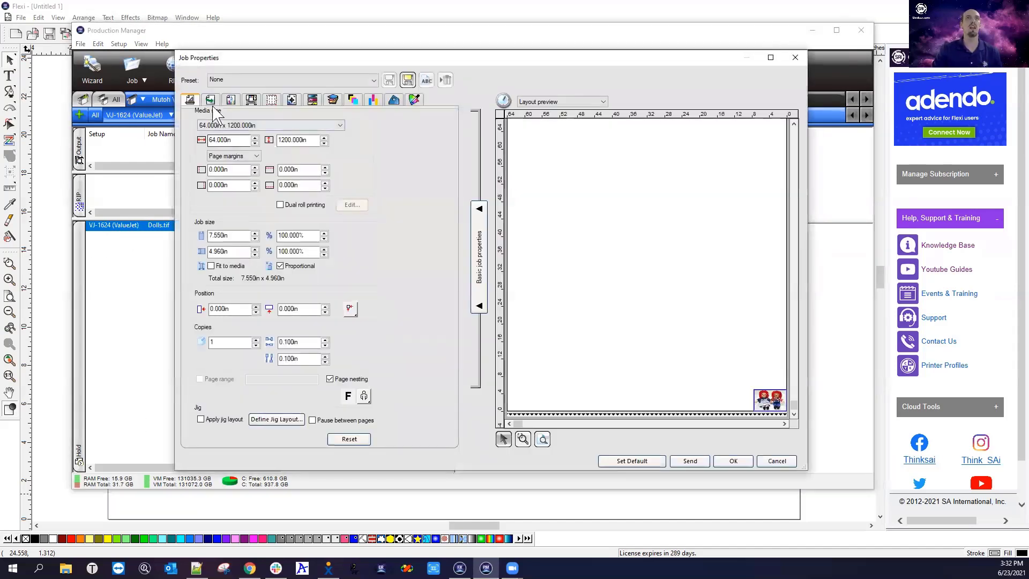
{"action": "left_click", "coordinate": [210, 101]}
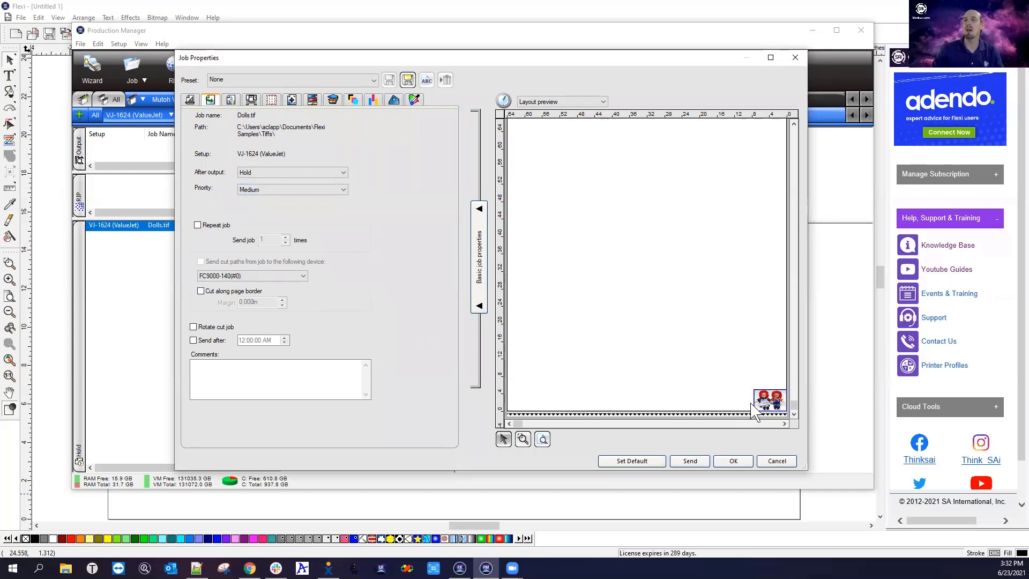
{"action": "left_click", "coordinate": [200, 291]}
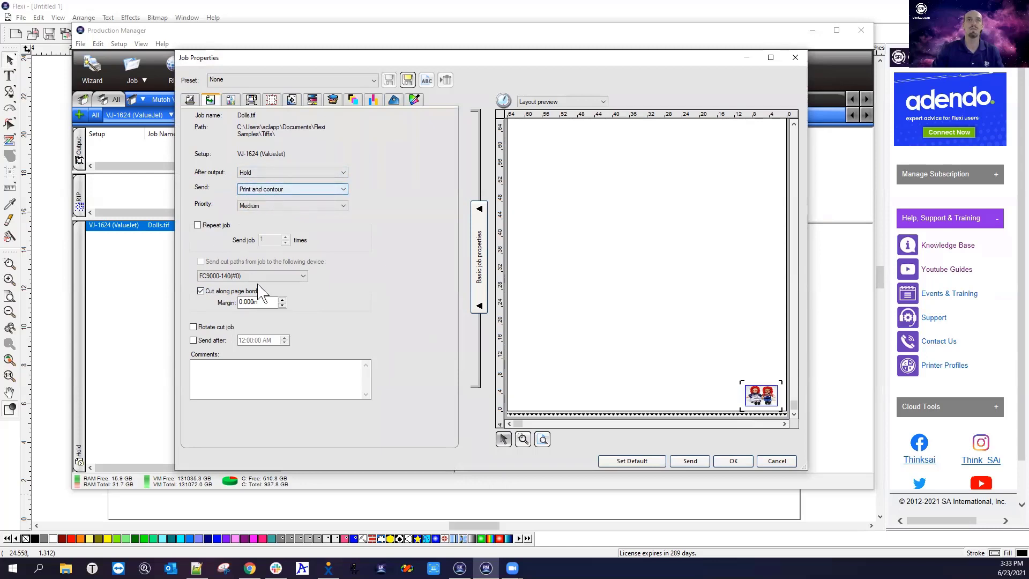
{"action": "left_click", "coordinate": [303, 276]}
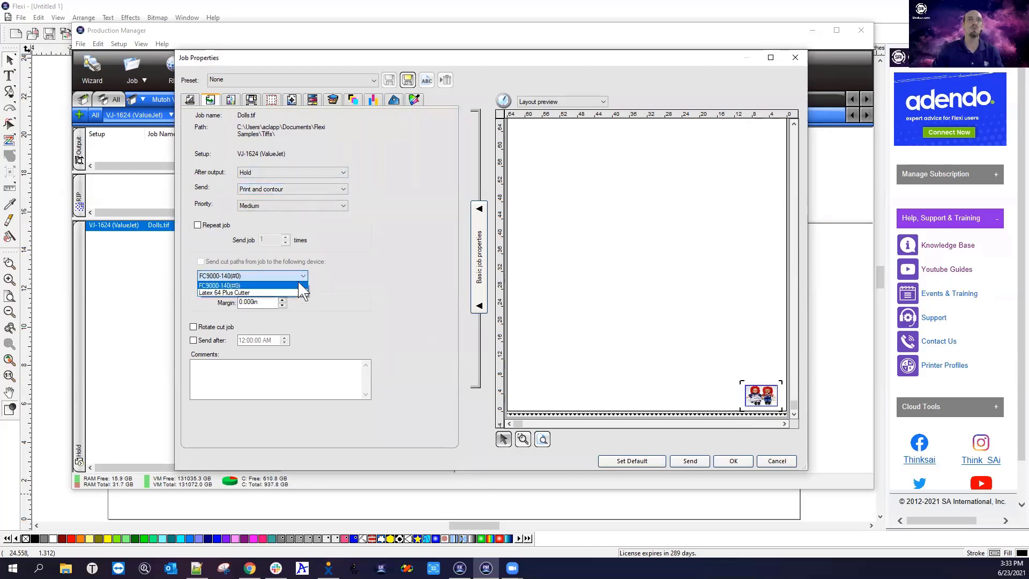
{"action": "left_click", "coordinate": [351, 286]}
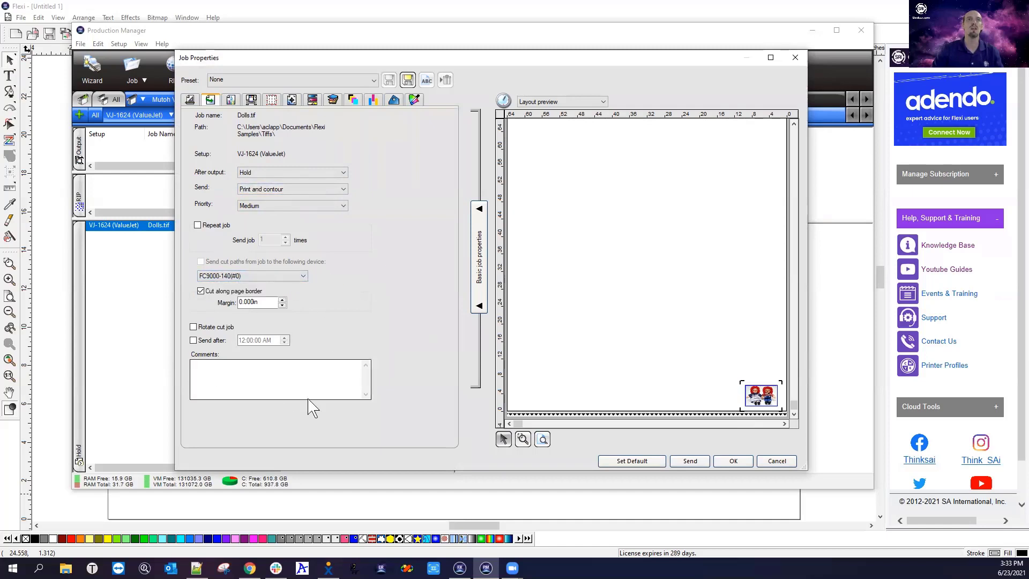
Step: Set the number of copies in the Dolls.tif job's layout settings to 14
{"action": "left_click", "coordinate": [189, 99]}
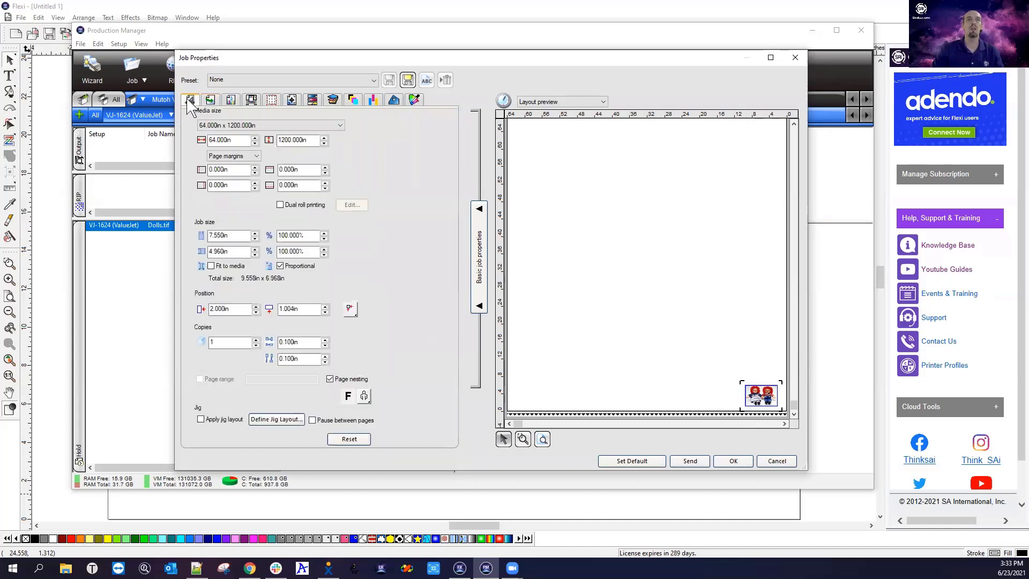
{"action": "left_click", "coordinate": [256, 339]}
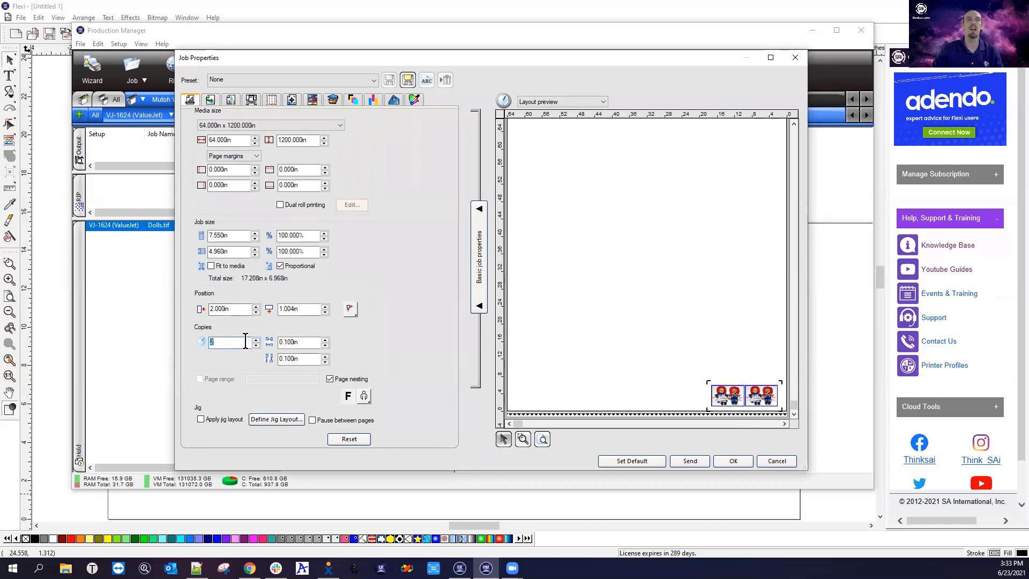
{"action": "type", "text": "10"}
{"action": "key", "text": "Tab"}
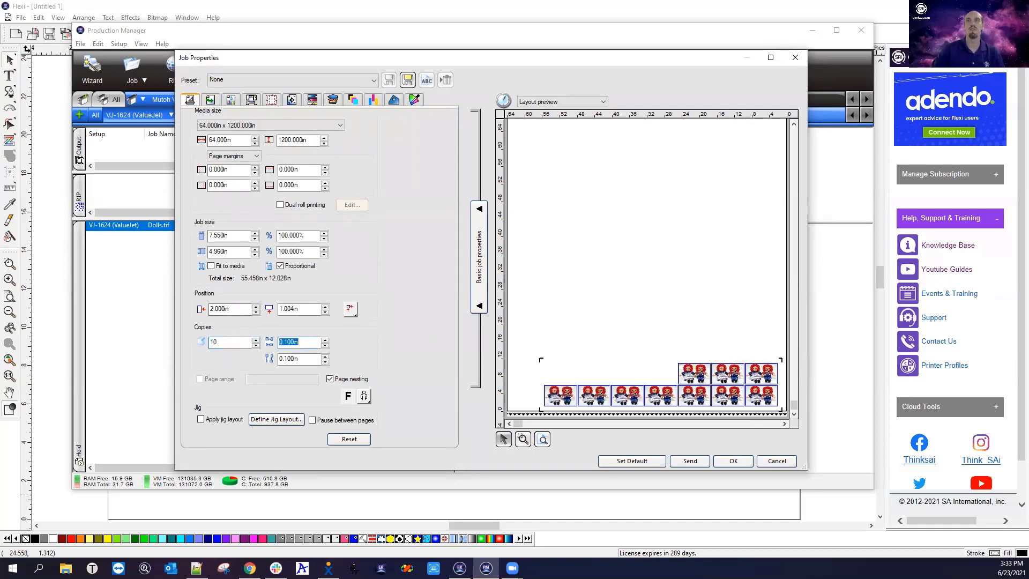
{"action": "left_click", "coordinate": [255, 340]}
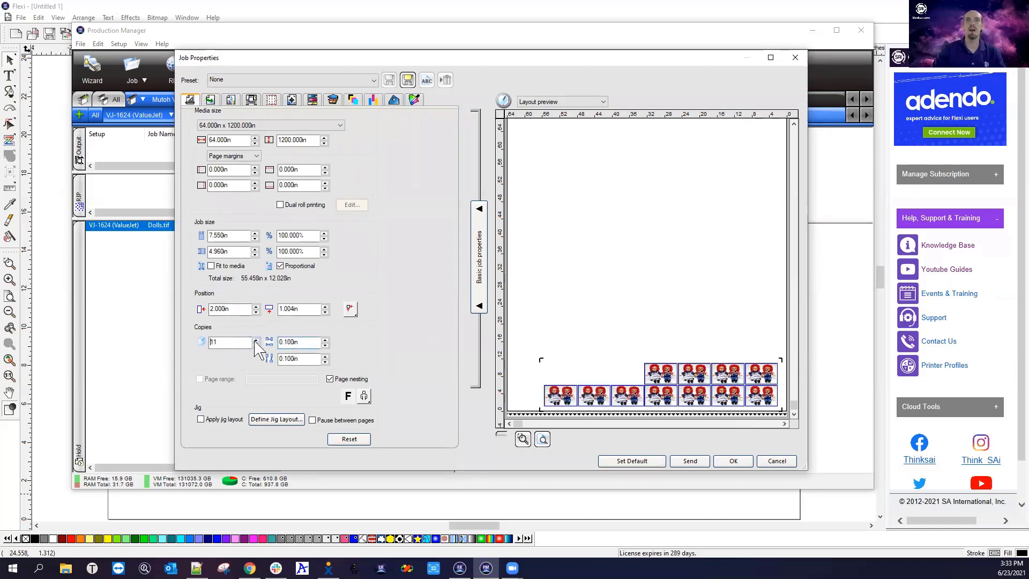
{"action": "left_click", "coordinate": [256, 339]}
{"action": "left_click", "coordinate": [256, 339]}
{"action": "left_click", "coordinate": [255, 339]}
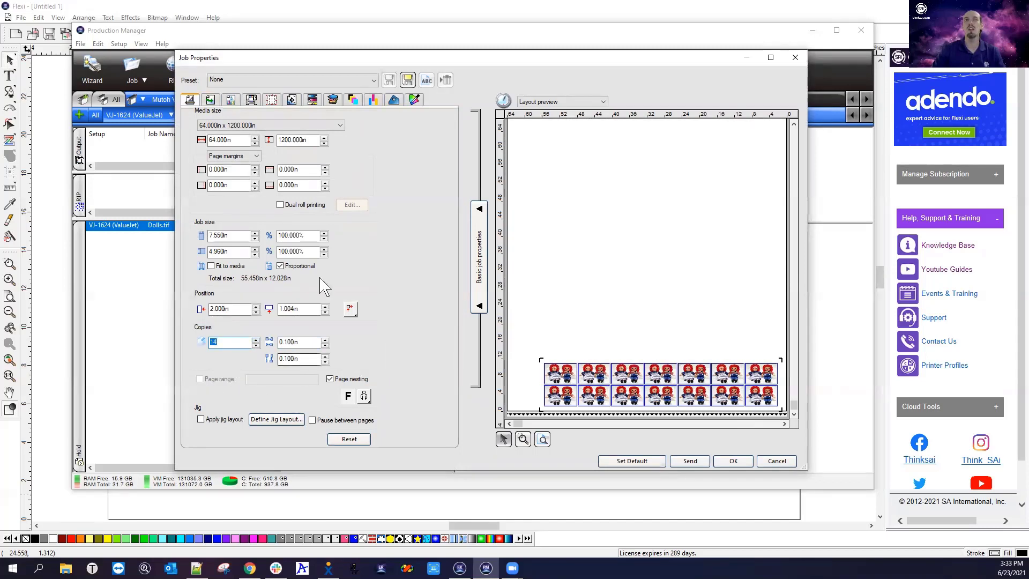
Step: Set the margin for cutting along the page border to 0.125 in and inspect the cut line beside the image
{"action": "left_click", "coordinate": [209, 100]}
{"action": "left_click", "coordinate": [202, 291]}
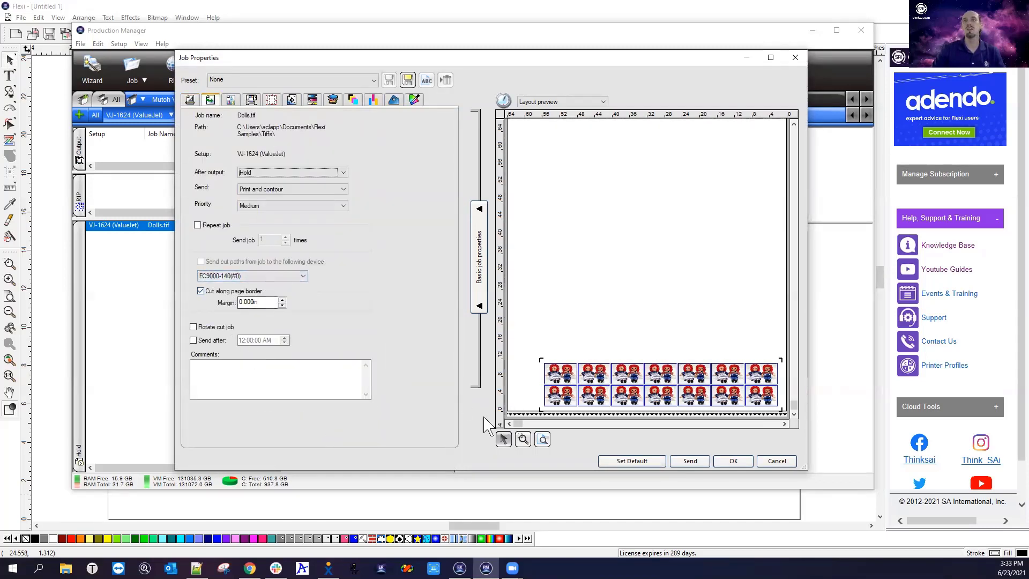
{"action": "double_click", "coordinate": [260, 302]}
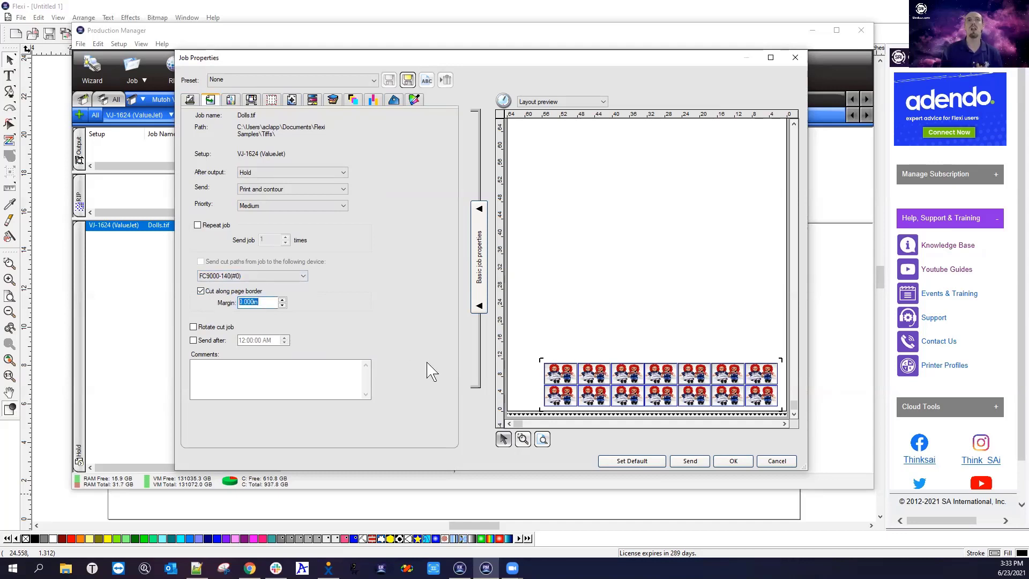
{"action": "type", "text": ".1"}
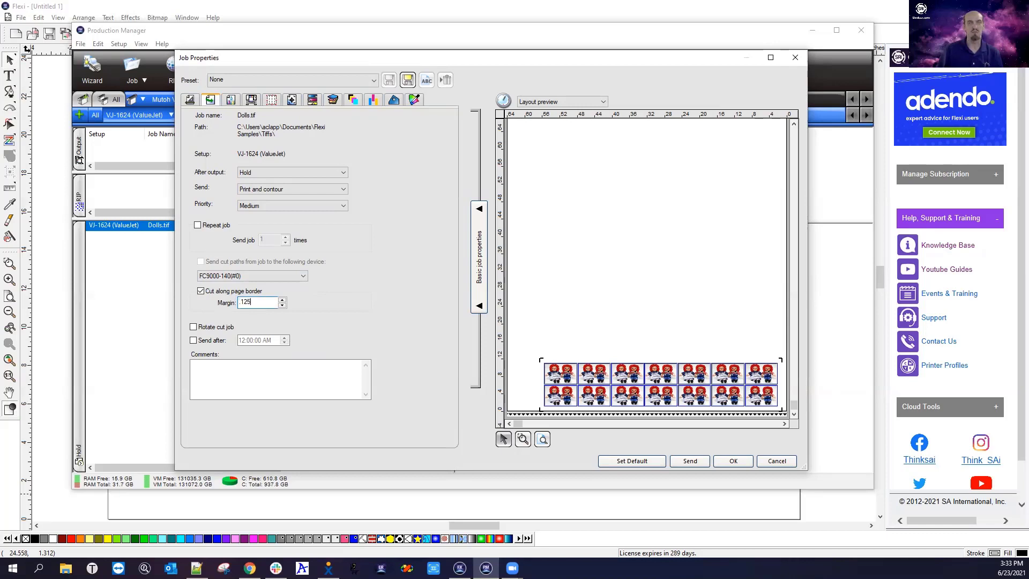
{"action": "type", "text": "25"}
{"action": "key", "text": "Tab"}
{"action": "left_click", "coordinate": [523, 439]}
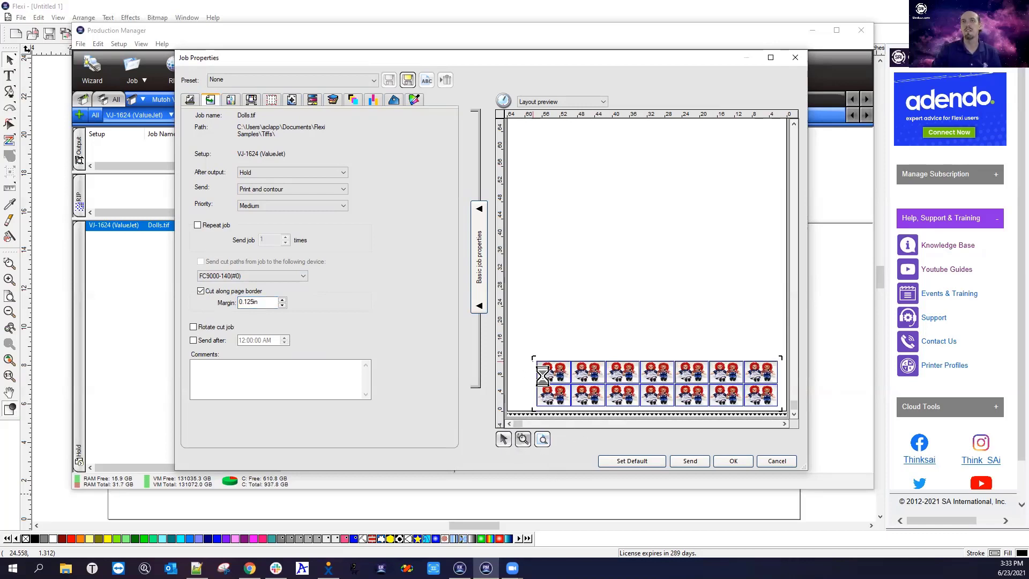
{"action": "left_click", "coordinate": [523, 368]}
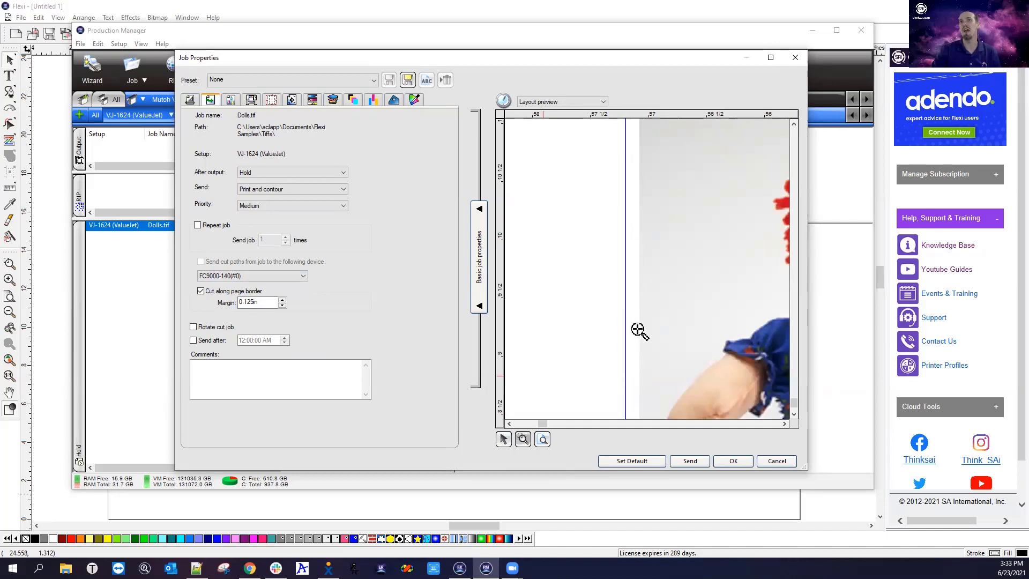
Step: Set the page border cut margin to 0 in and the panel margin in the tiling settings to 0 in
{"action": "double_click", "coordinate": [270, 300]}
{"action": "type", "text": "0"}
{"action": "key", "text": "Tab"}
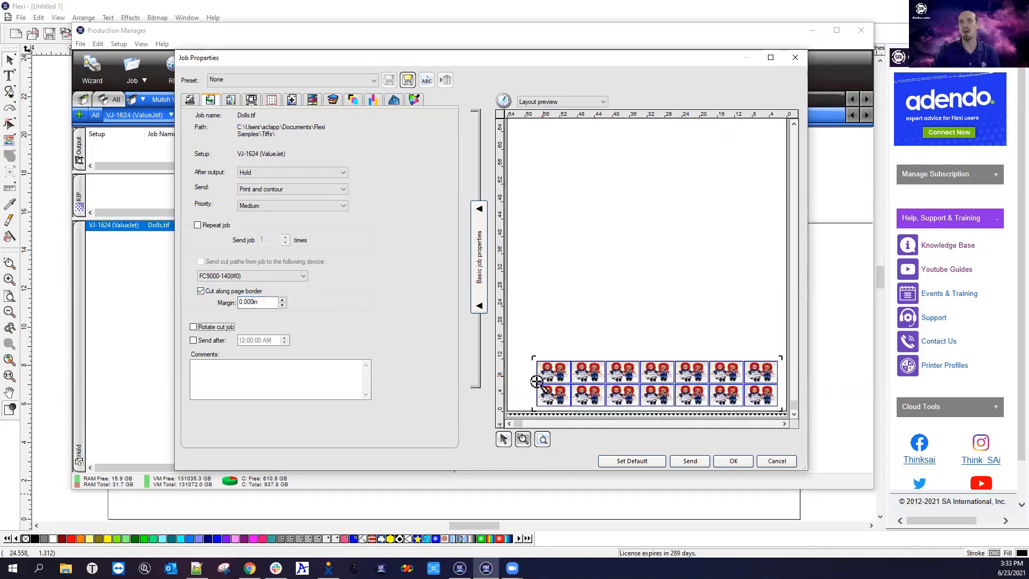
{"action": "left_click", "coordinate": [530, 366]}
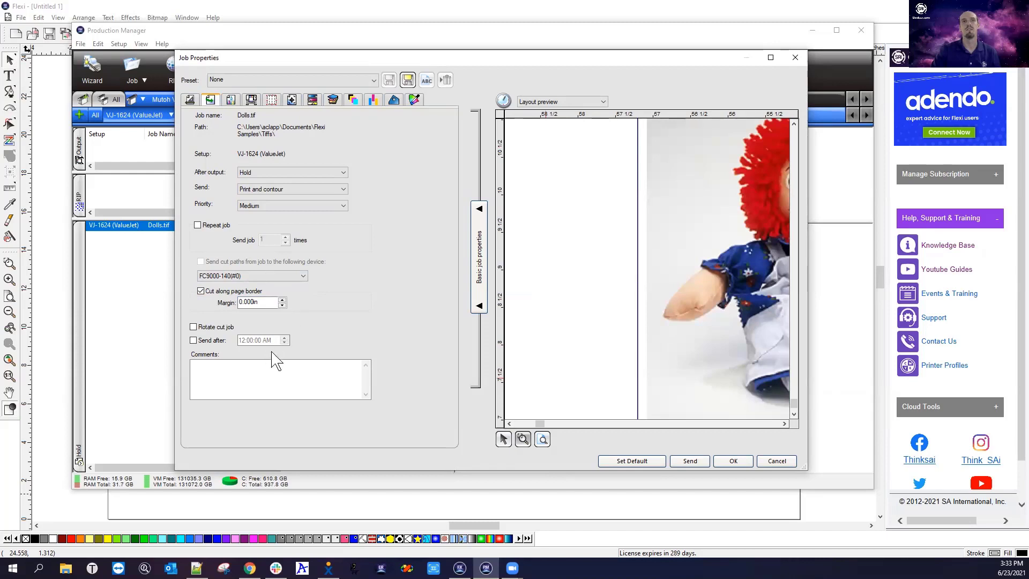
{"action": "left_click", "coordinate": [271, 101]}
{"action": "left_click", "coordinate": [246, 148]}
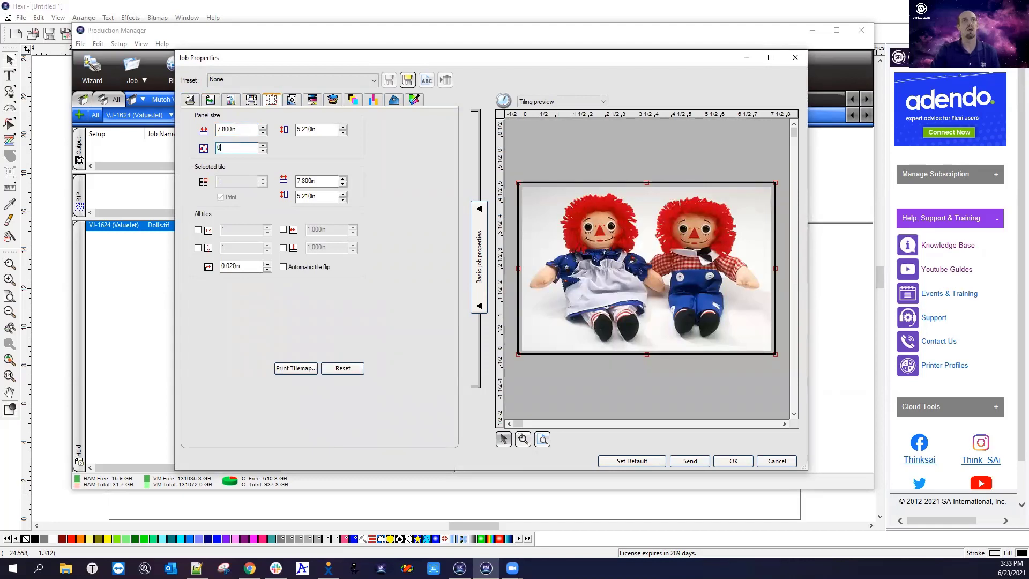
{"action": "key", "text": "Tab"}
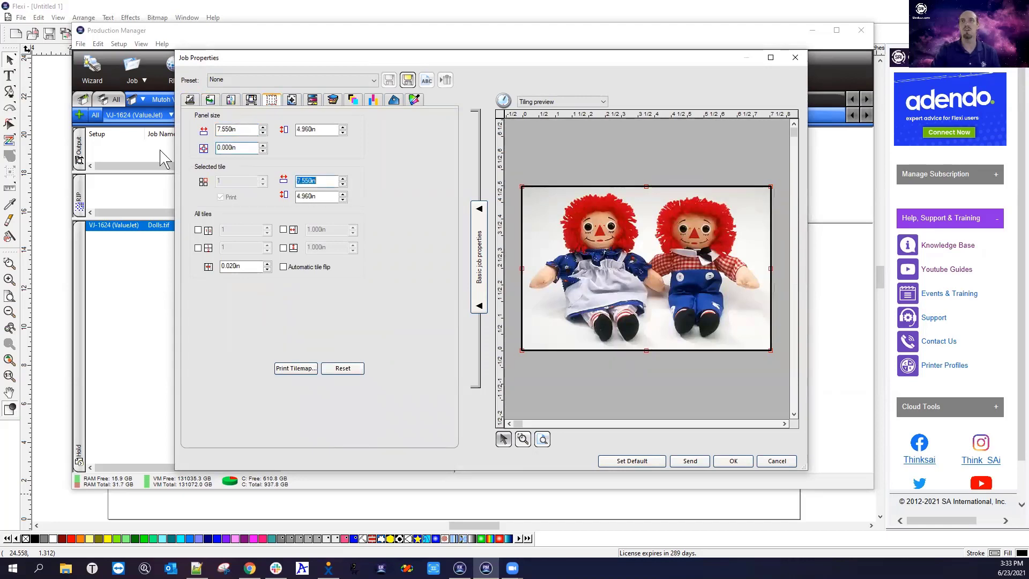
Step: Examine the cut lines and spacing between the doll copies in the layout preview, and switch back to Flexi
{"action": "left_click", "coordinate": [189, 99]}
{"action": "left_click", "coordinate": [523, 438]}
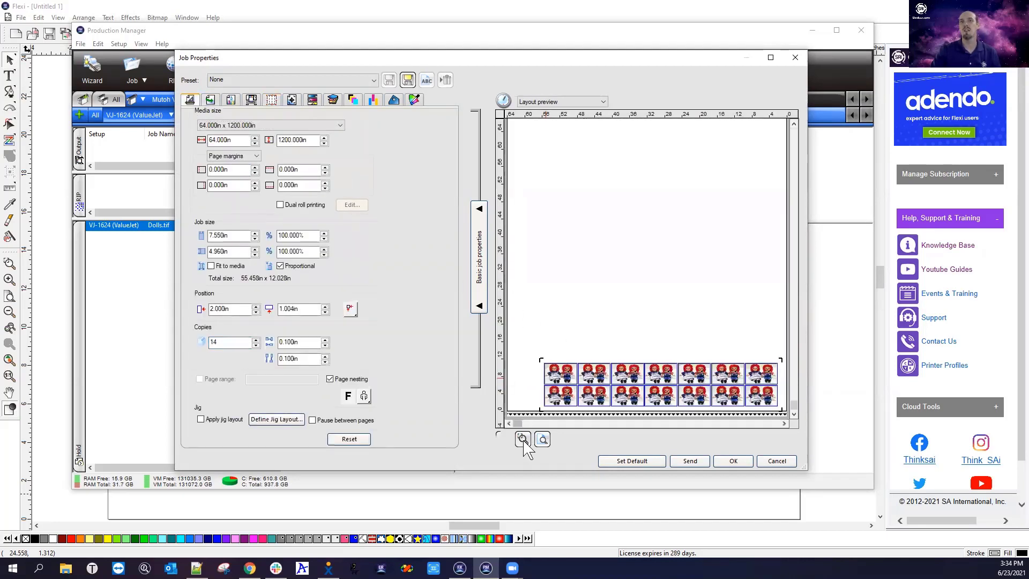
{"action": "left_click", "coordinate": [553, 400]}
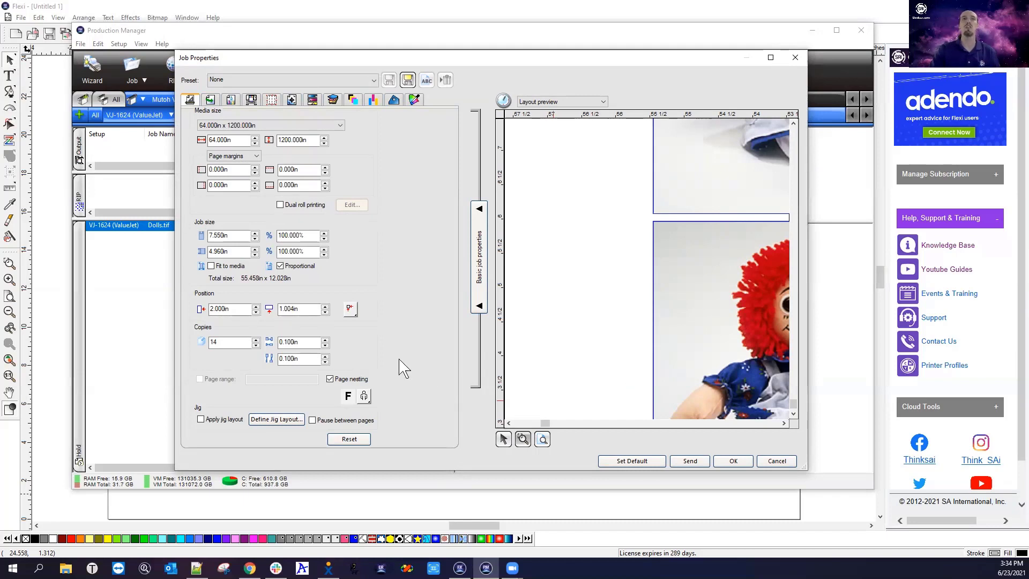
{"action": "left_click", "coordinate": [541, 440]}
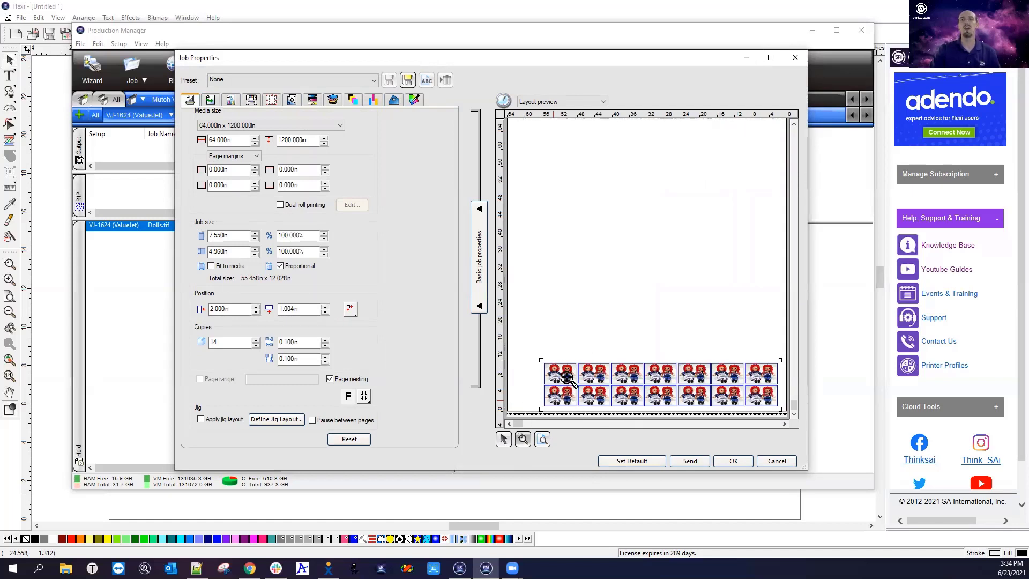
{"action": "left_click", "coordinate": [210, 100]}
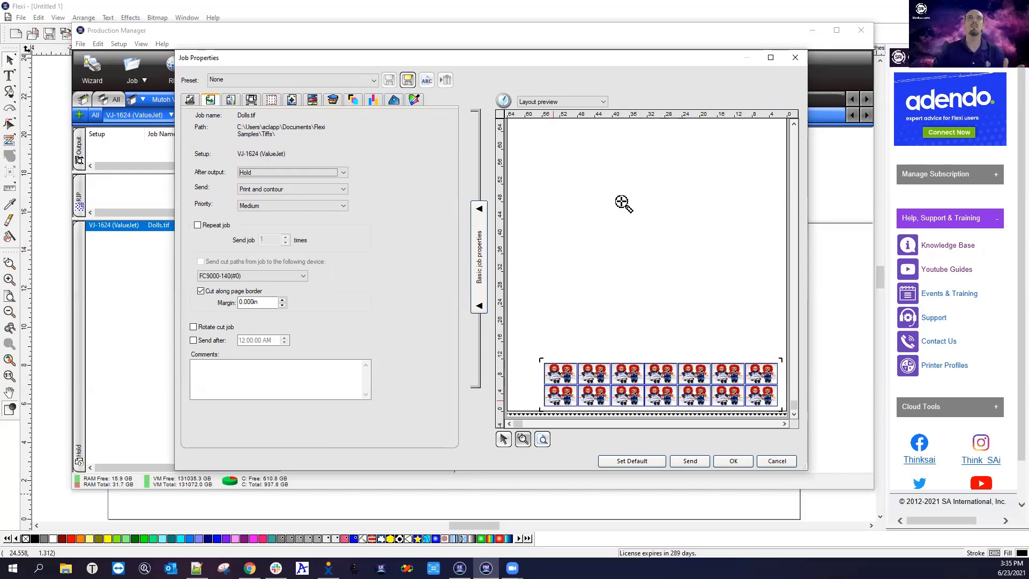
{"action": "left_click", "coordinate": [232, 18]}
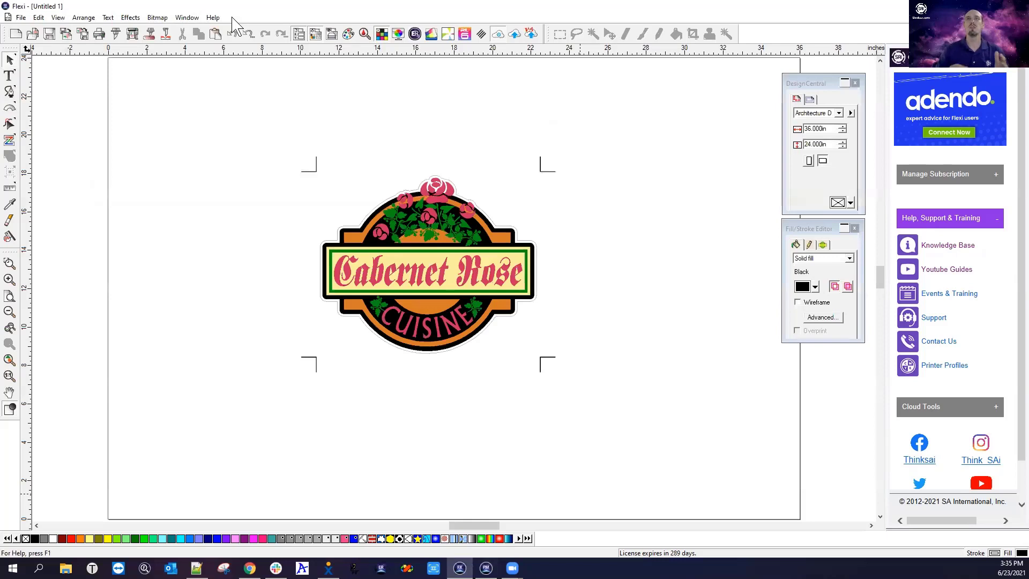